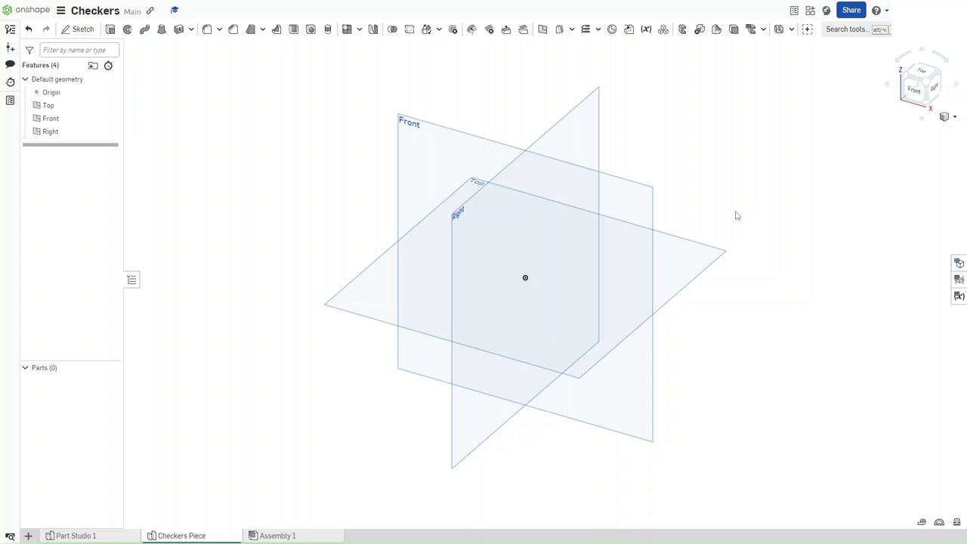
Review the document's workspace units settings, then close them without changes
left_click(60, 11)
left_click(110, 105)
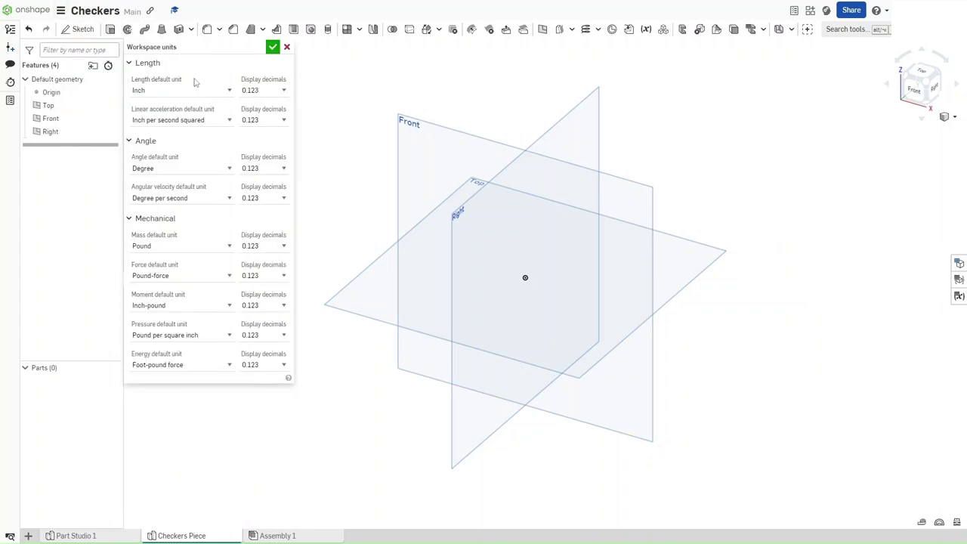
left_click(273, 47)
Start a new sketch on the Front plane and face it straight on
left_click(426, 160)
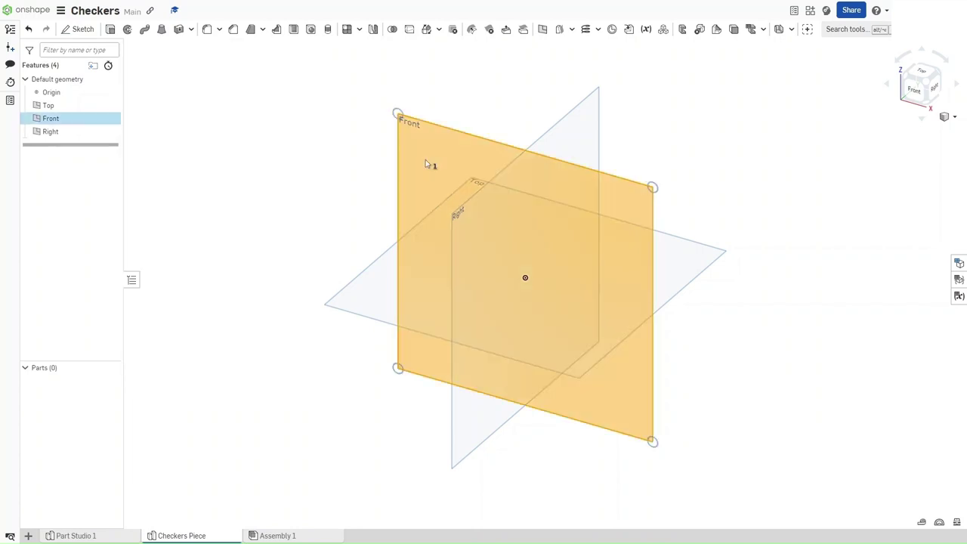
key("shift+s")
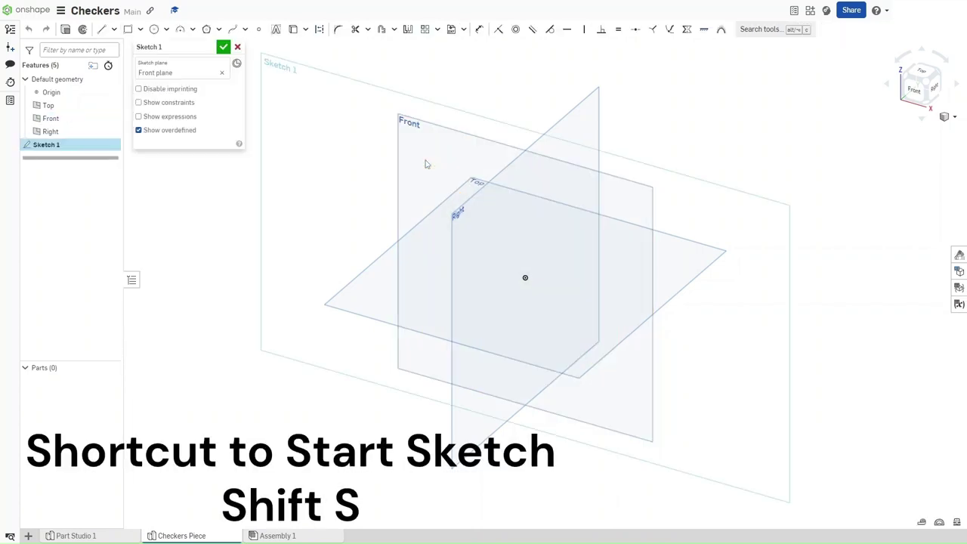
key("shift+1")
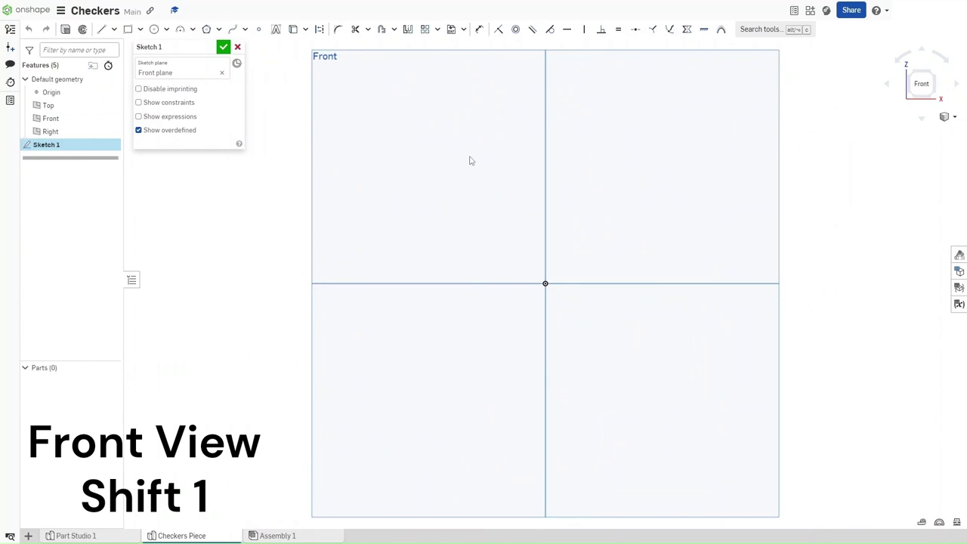
Draw a 0.686 base line ending at the origin, then a 0.05-high rising segment
key("l")
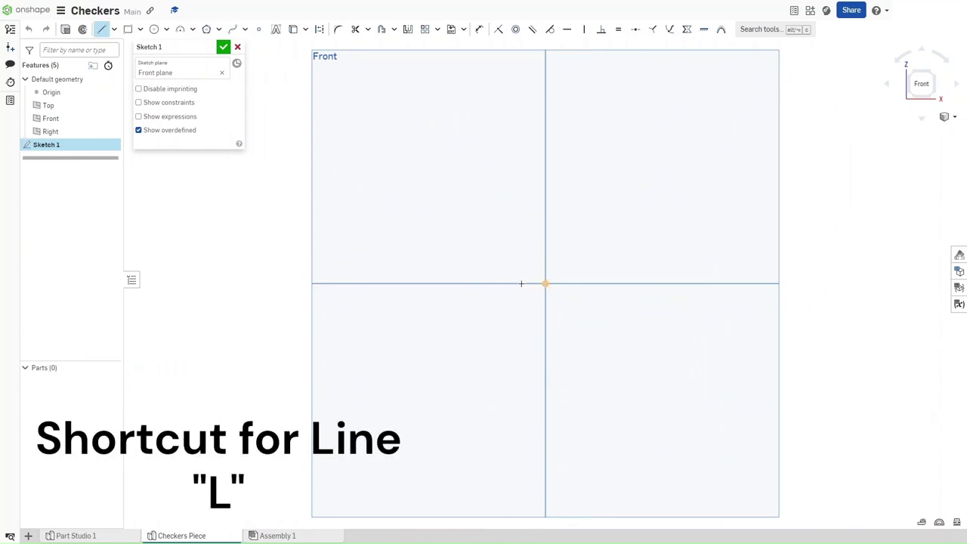
scroll(464, 284, "up", 1)
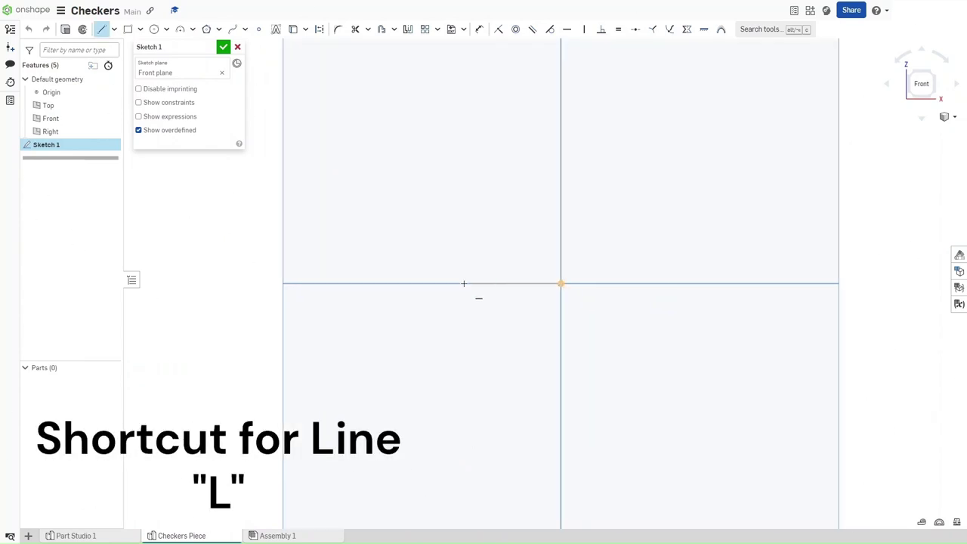
left_click(464, 283)
left_click(561, 284)
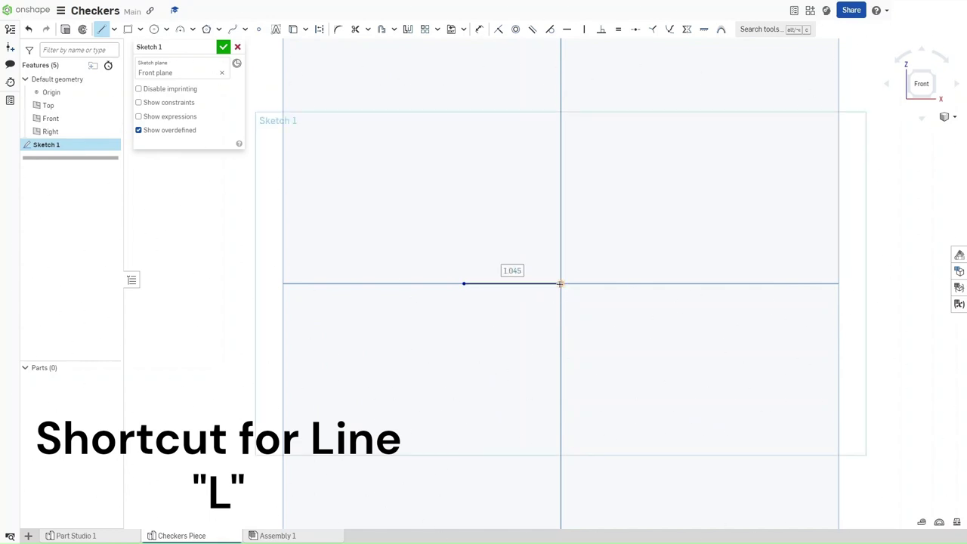
type("0")
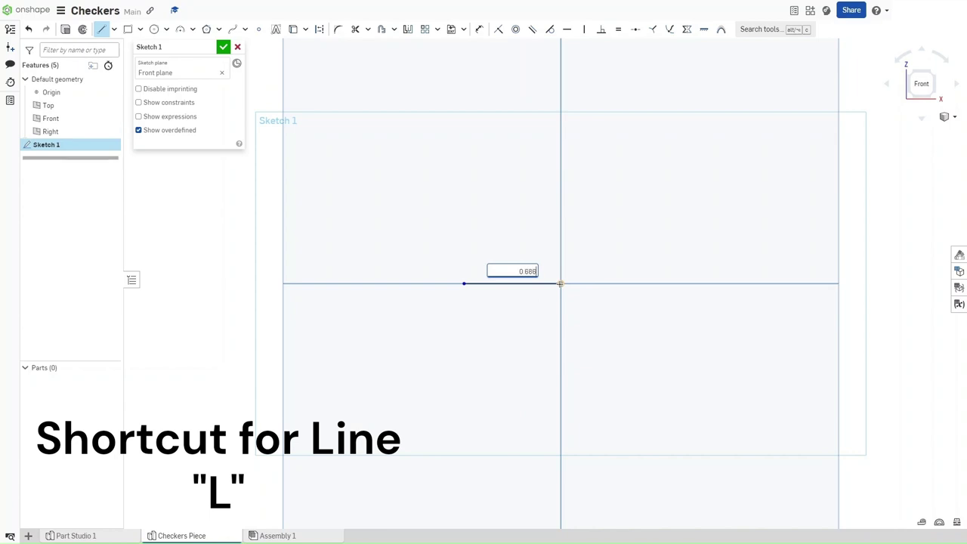
type(".686")
key("Return")
key("Tab")
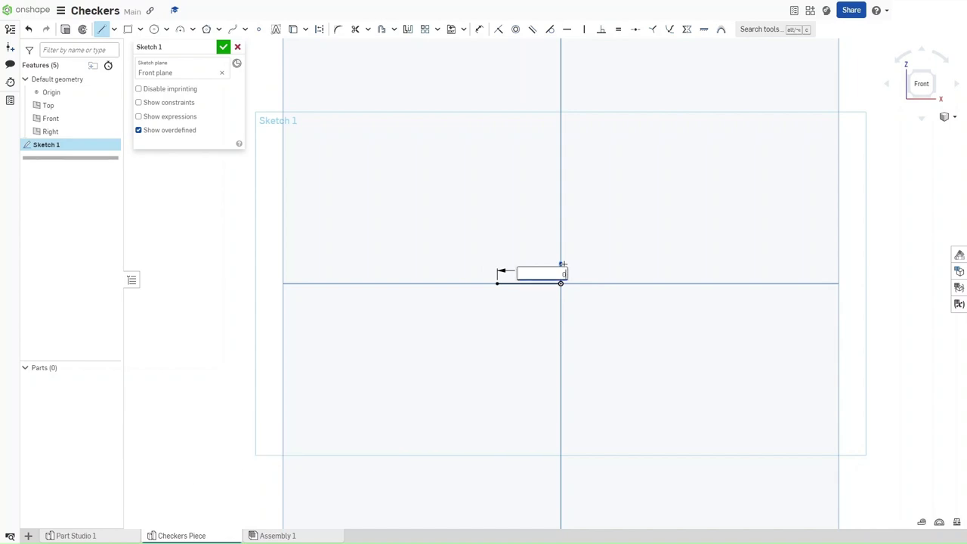
type("0.05")
key("Return")
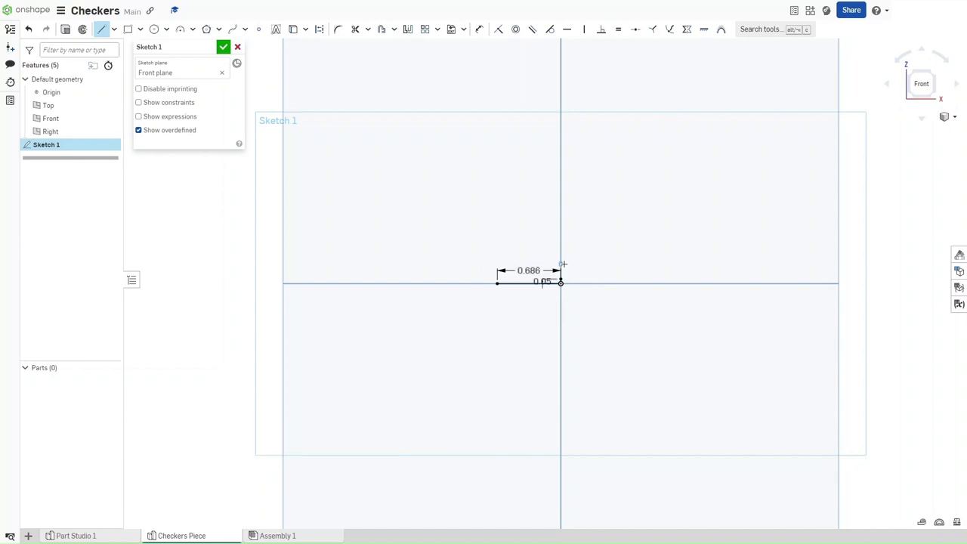
Add the 0.15-wide horizontal step segment and the 0.013 drop
scroll(557, 270, "up", 5)
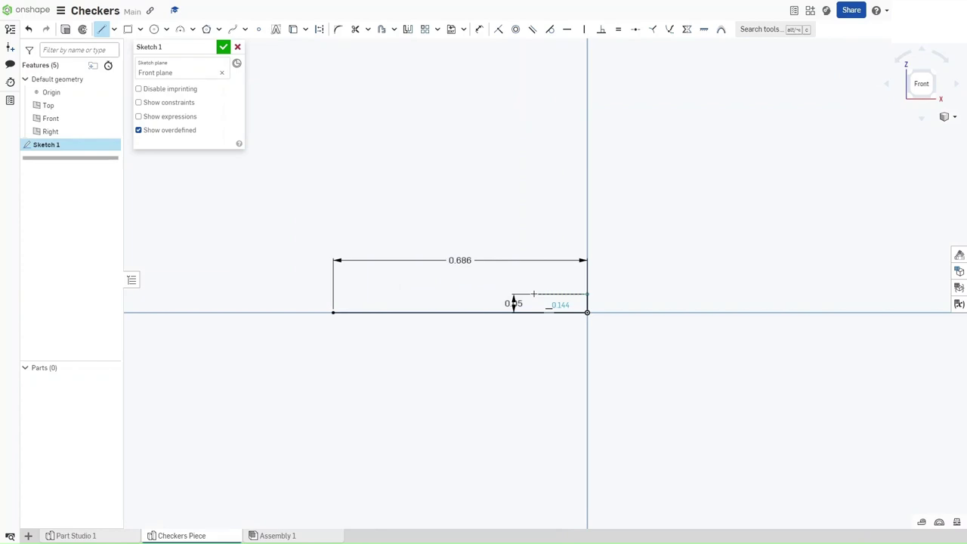
left_click(534, 294)
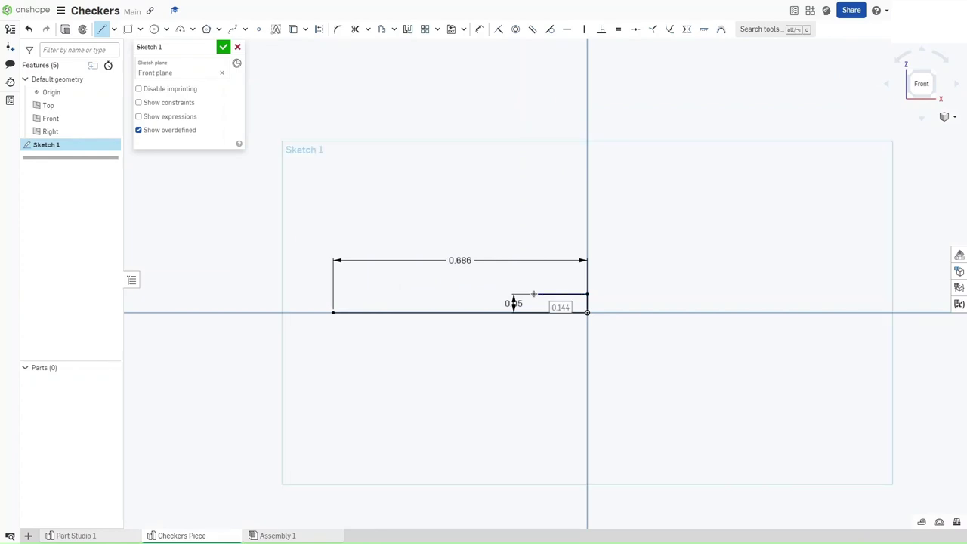
type("0.15")
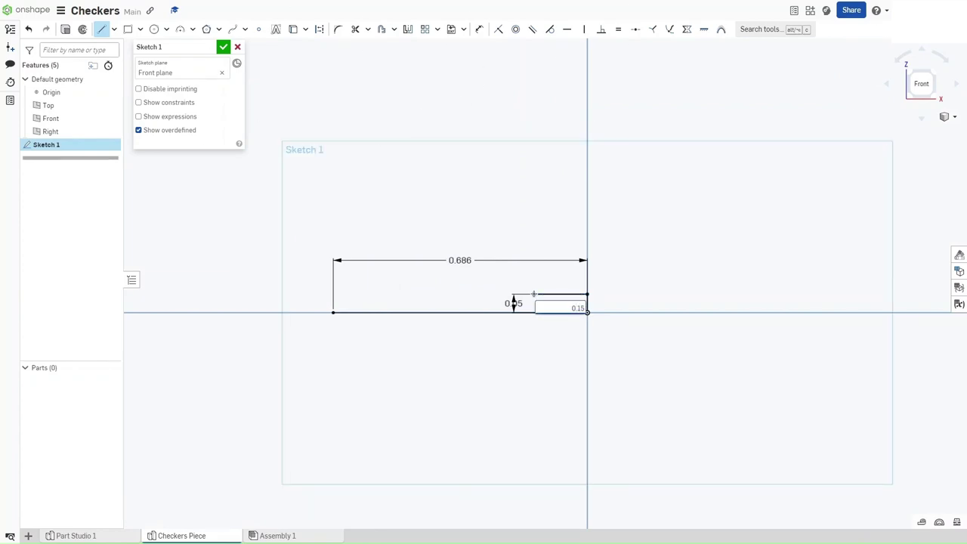
key("Return")
left_click(532, 294)
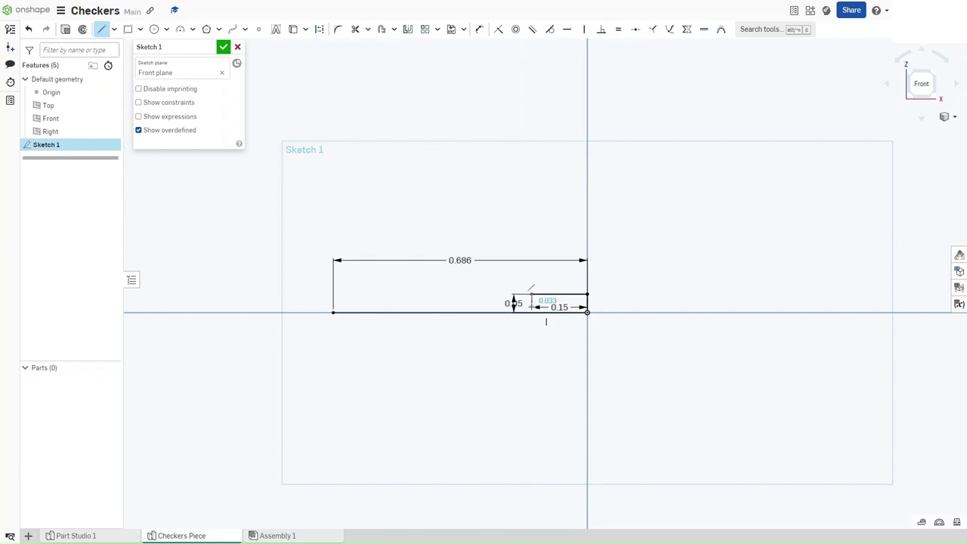
type("0.013")
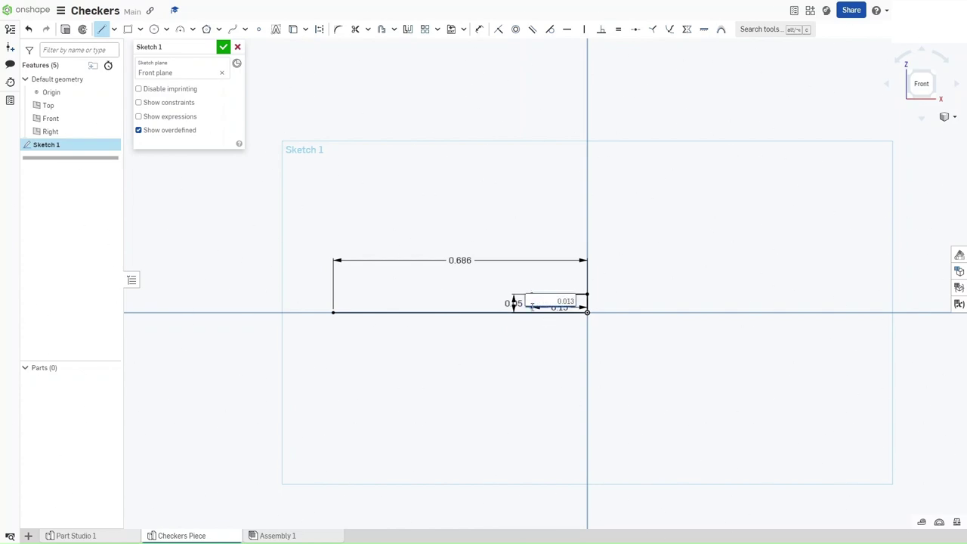
key("Return")
scroll(419, 304, "up", 5)
scroll(478, 309, "up", 3)
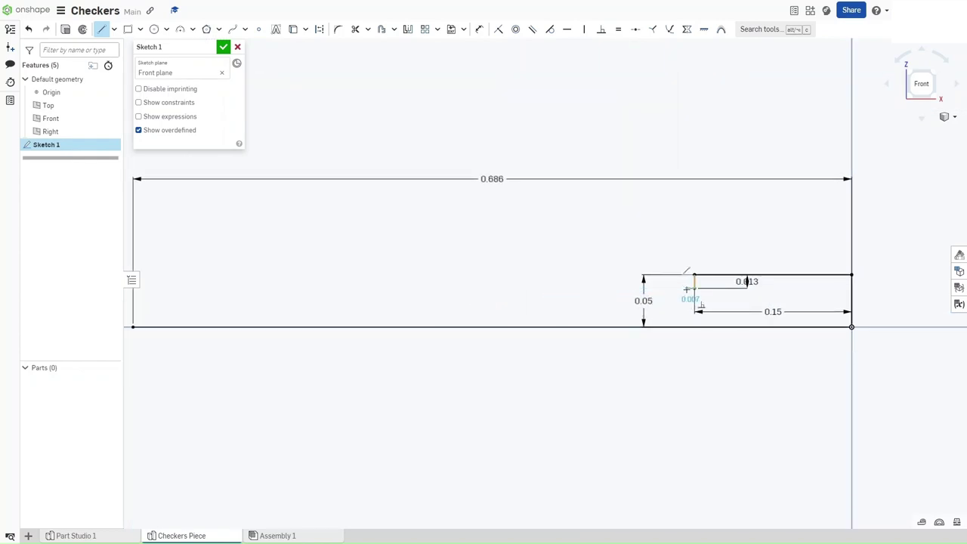
From the base line's left end, draw a 0.05368 rise, 0.014 ledge and 0.0034 drop
key("t")
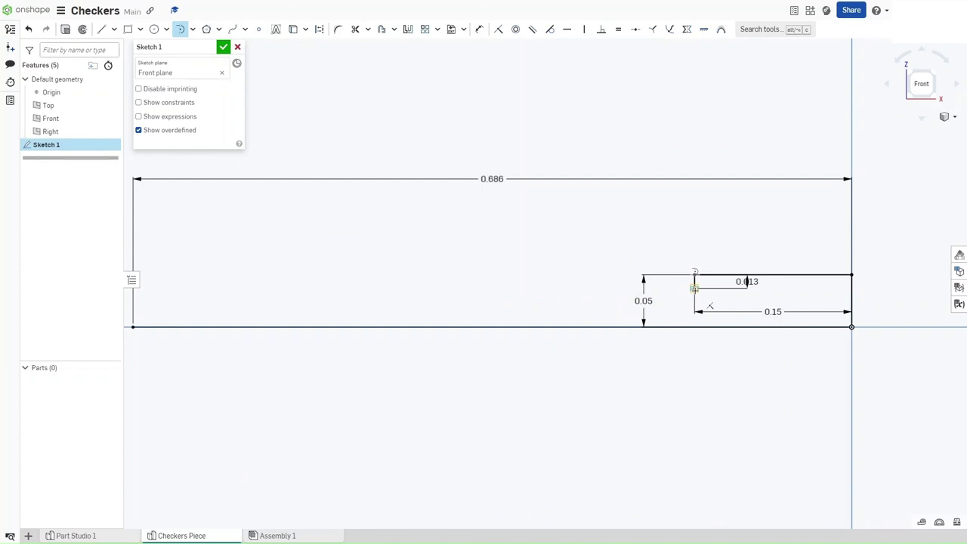
key("l")
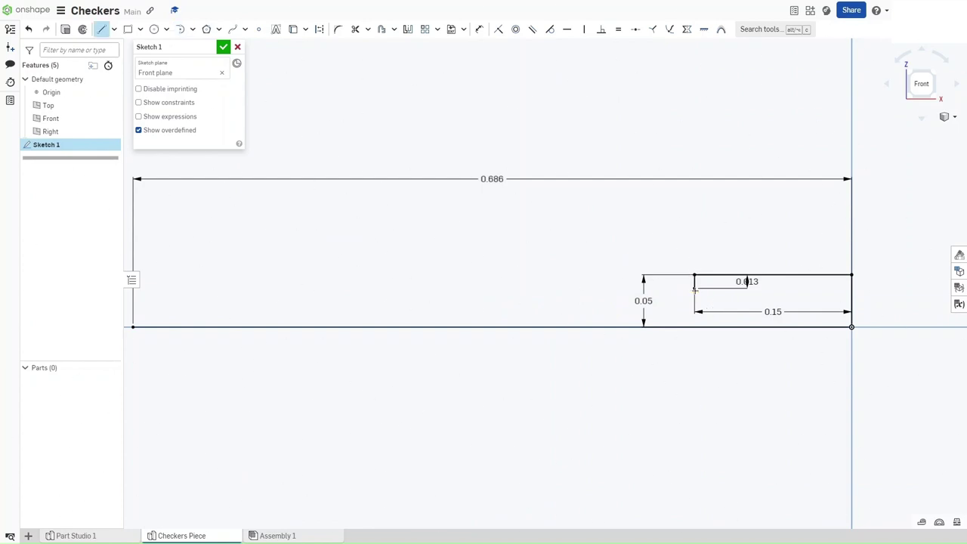
left_click(133, 328)
middle_click_drag(132, 300, 241, 300)
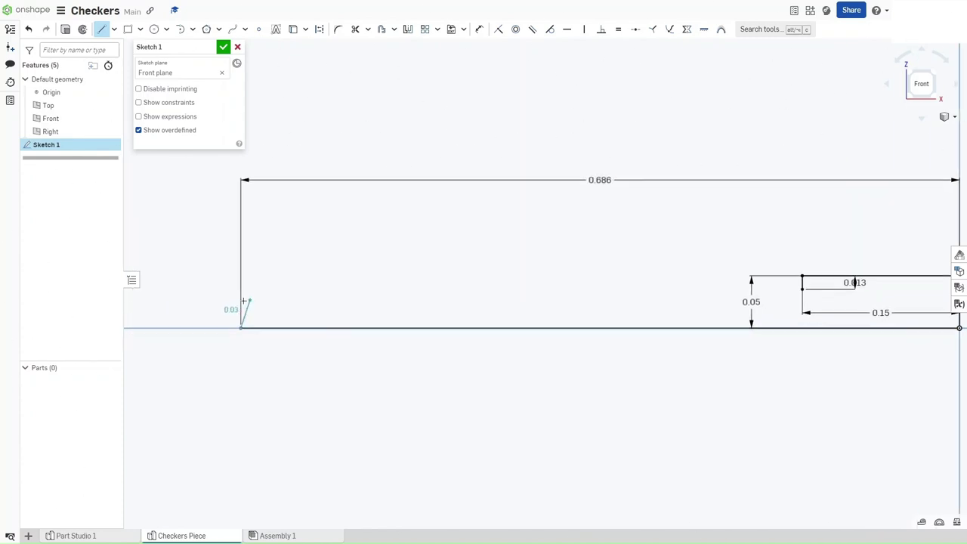
left_click(242, 300)
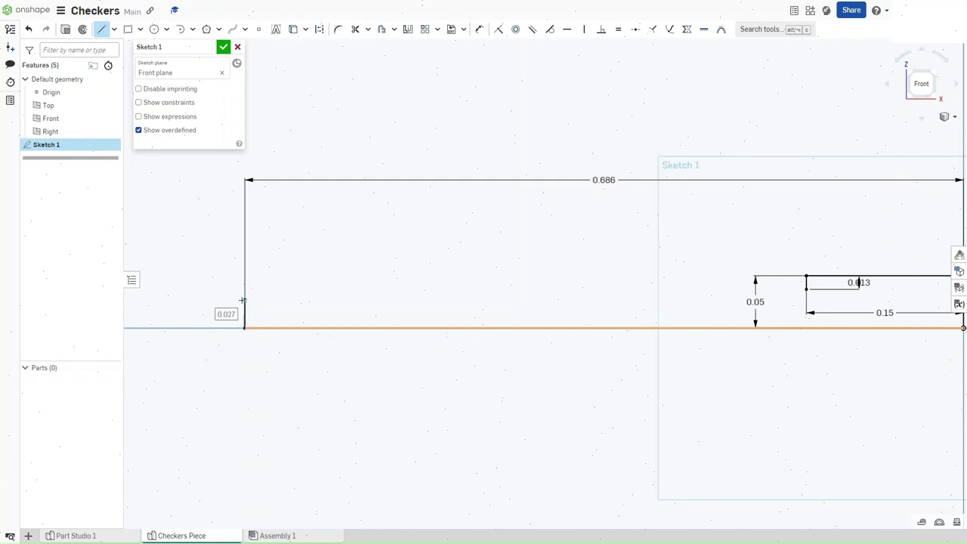
type("0.05")
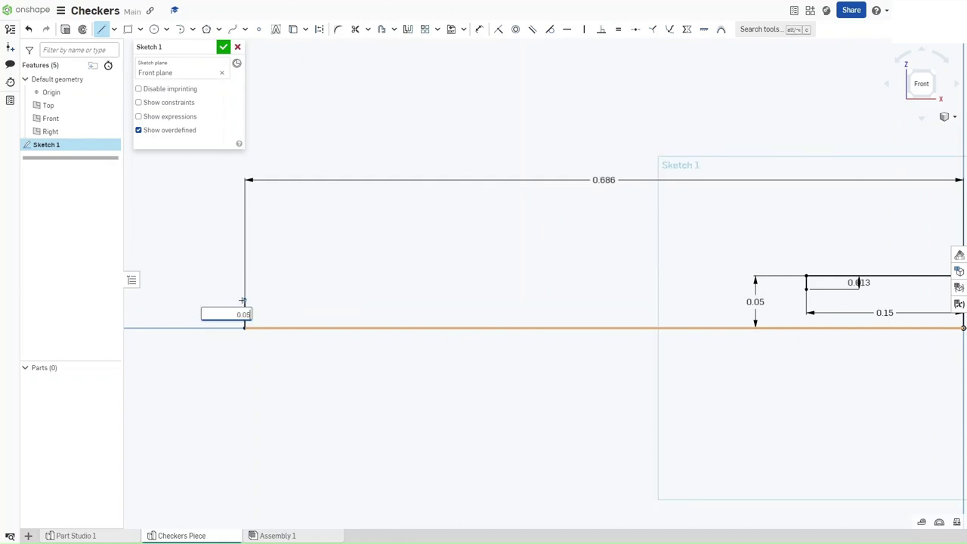
type("368")
key("Return")
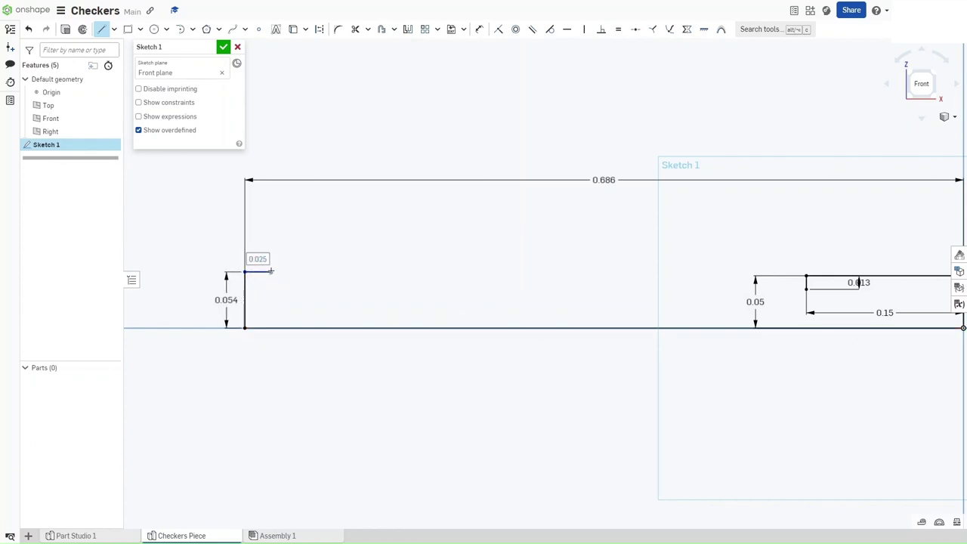
type("0.014")
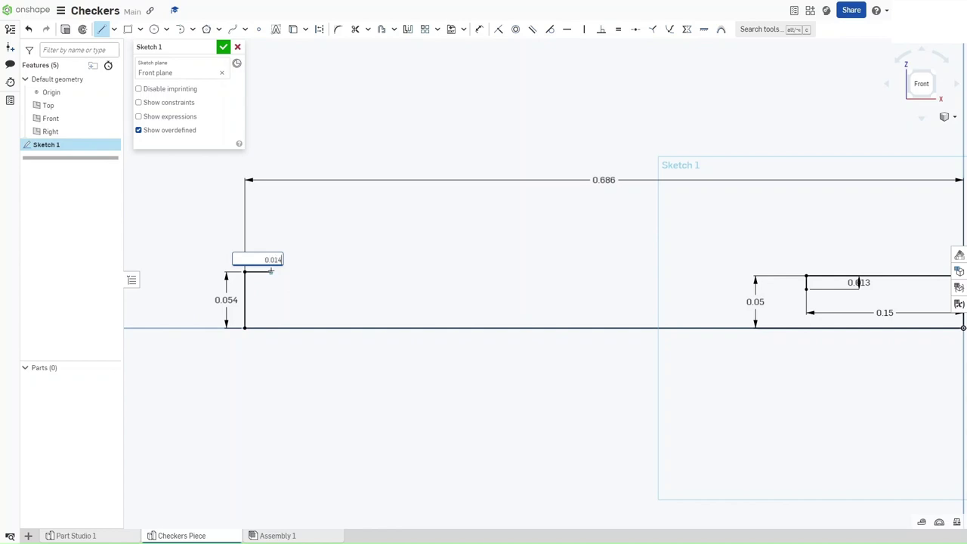
key("Return")
type("0.00345")
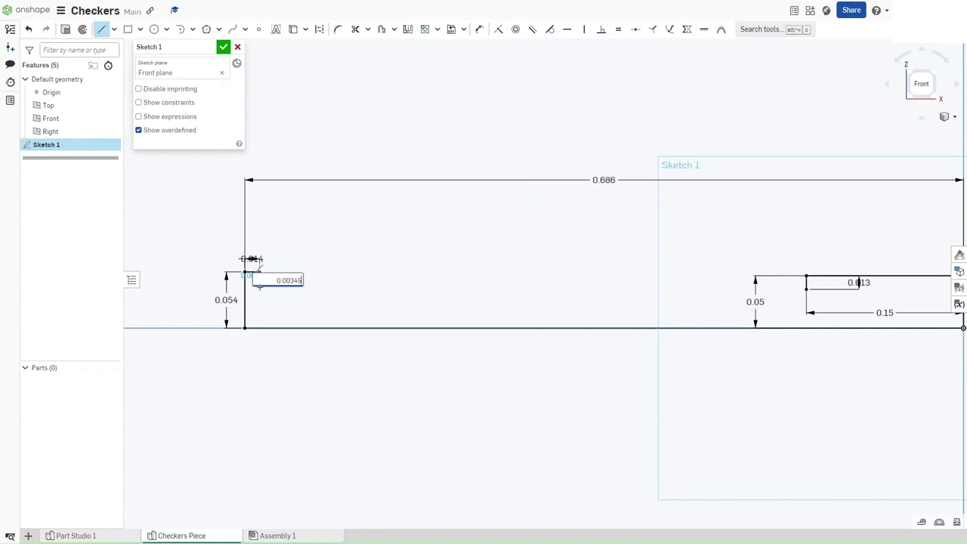
key("Return")
Draw a downward-curving three-point arc from the ledge end to the step corner, radius 3.4
key("a")
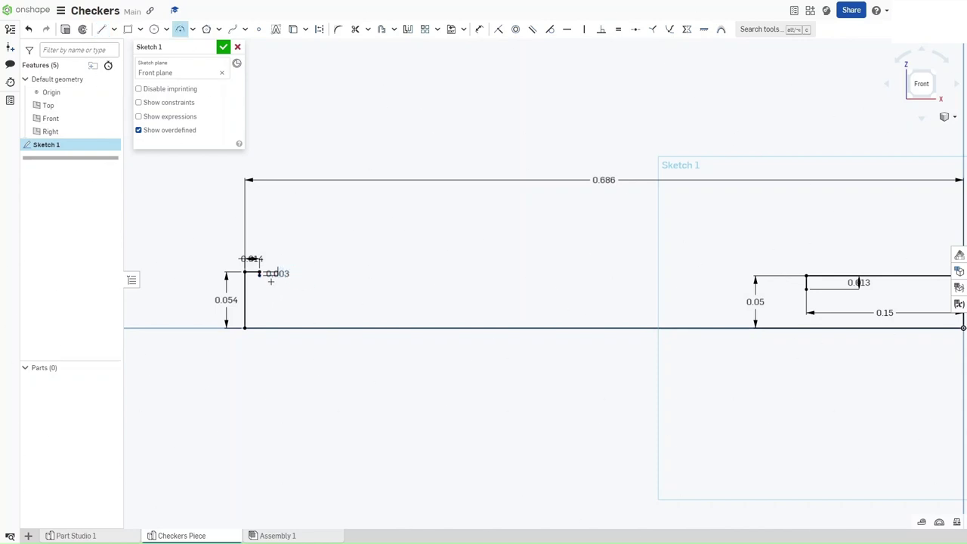
left_click(259, 273)
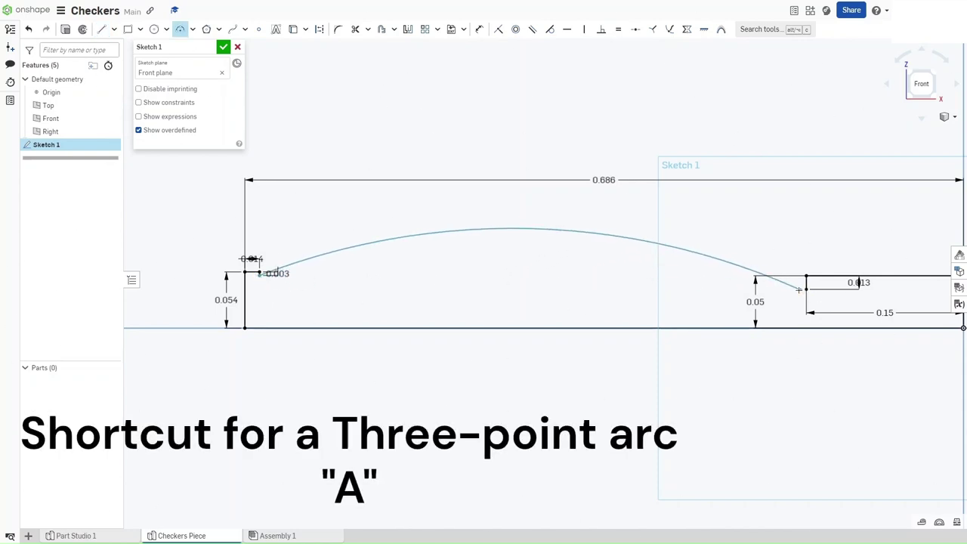
left_click(806, 289)
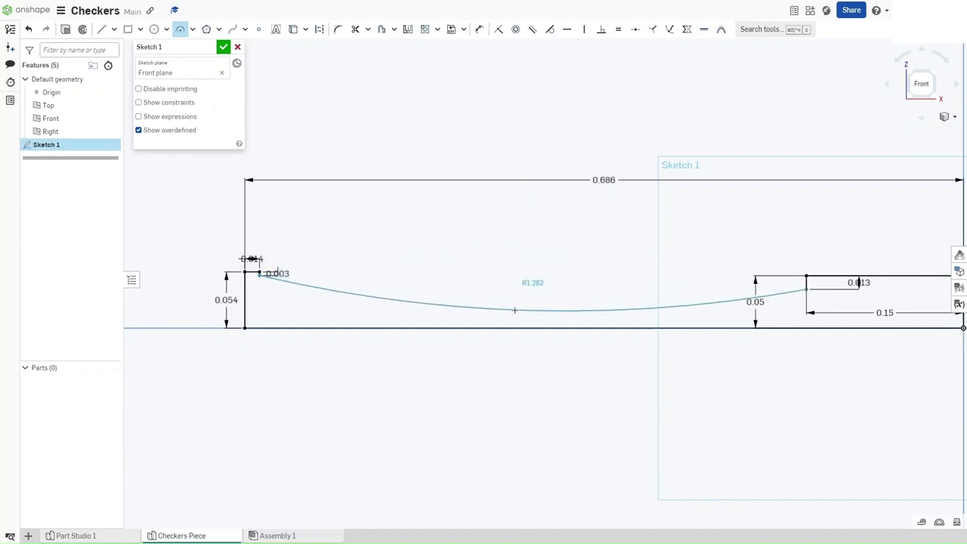
left_click(515, 310)
double_click(529, 284)
type("3.4")
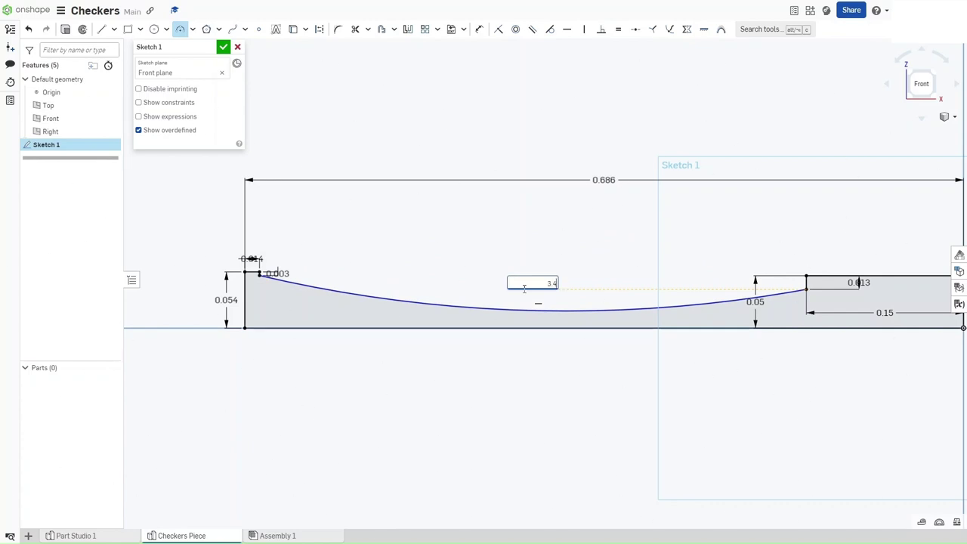
key("Return")
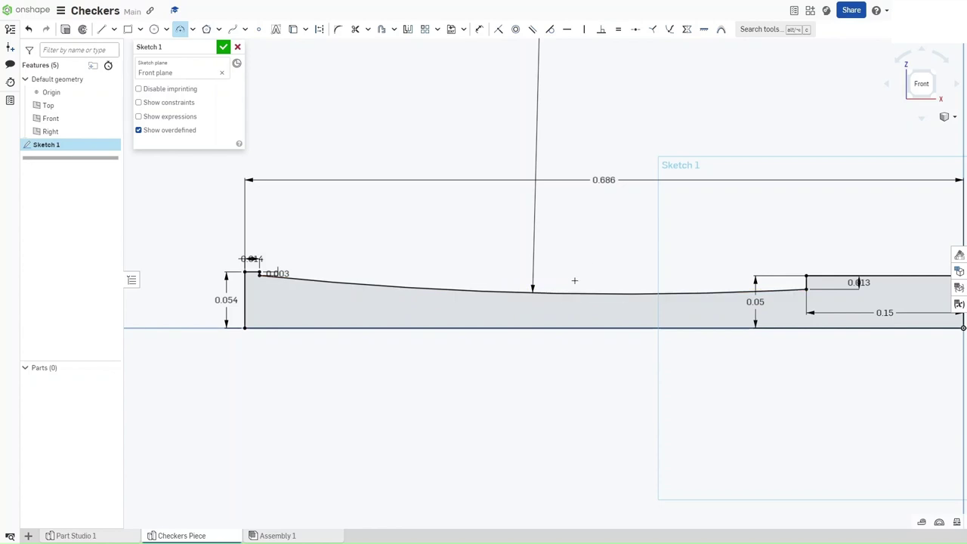
Revolve the sketch a full turn about its right-hand edge into Part 1, shown isometrically
key("shift+w")
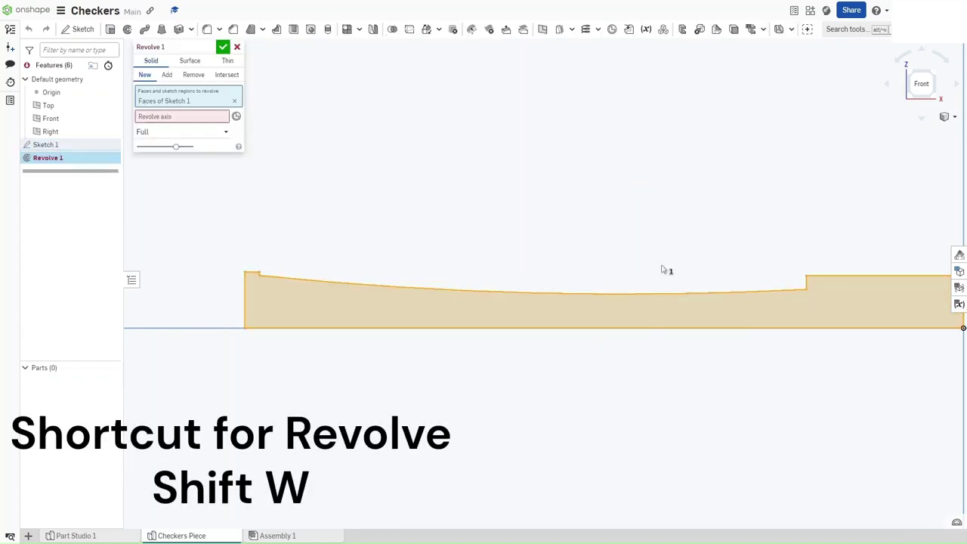
scroll(699, 259, "down", 2)
scroll(699, 259, "down", 2)
mouse_move(566, 283)
middle_mouse_down()
mouse_move(546, 289)
mouse_move(613, 327)
middle_mouse_up()
left_click(198, 117)
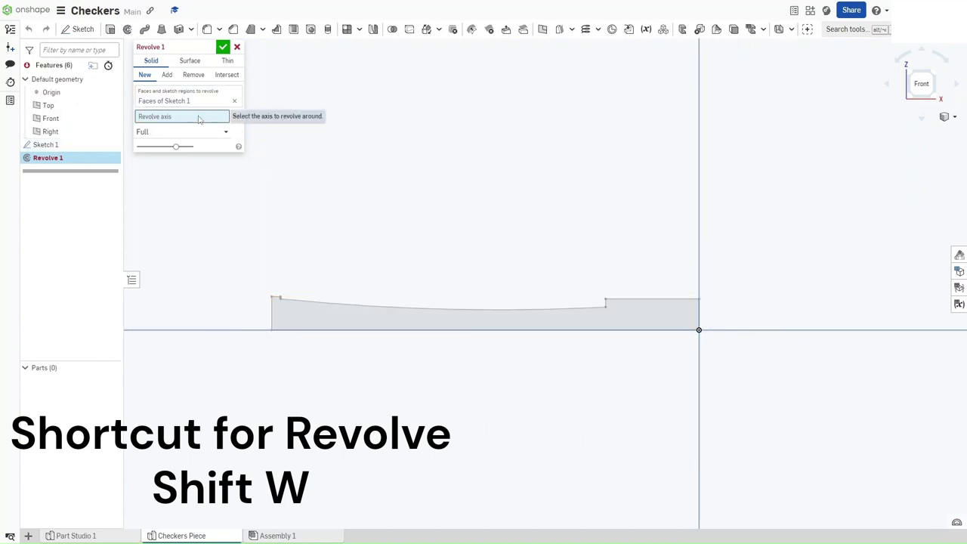
left_click(700, 312)
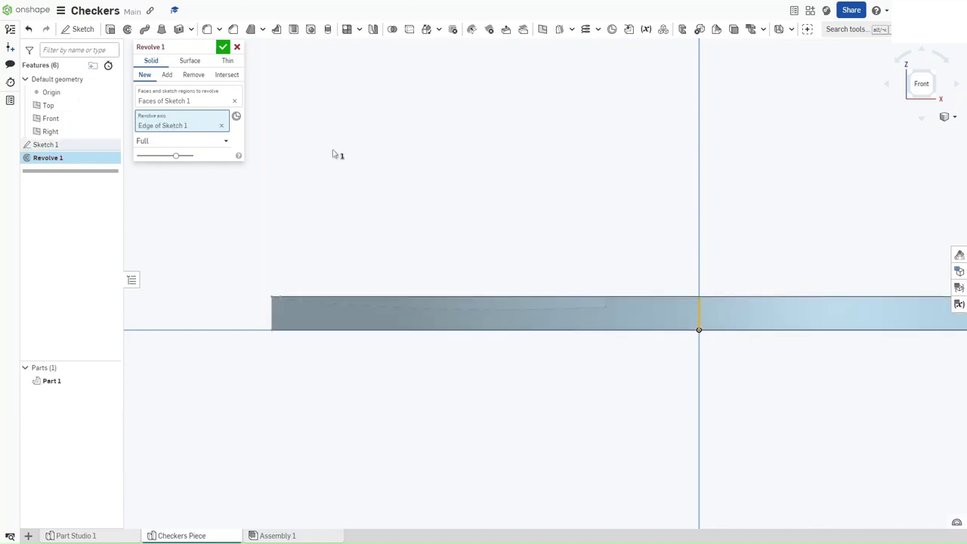
left_click(223, 47)
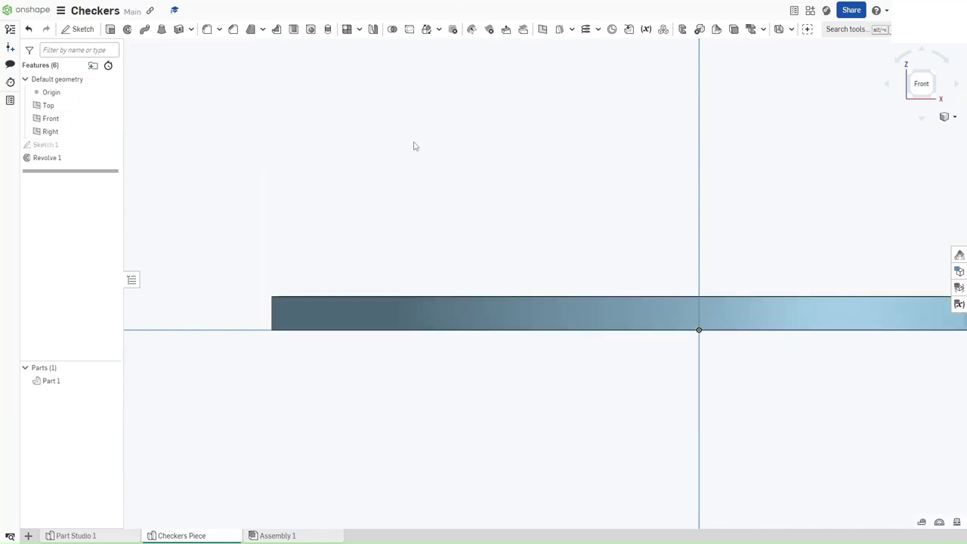
key("shift+7")
scroll(546, 289, "up", 5)
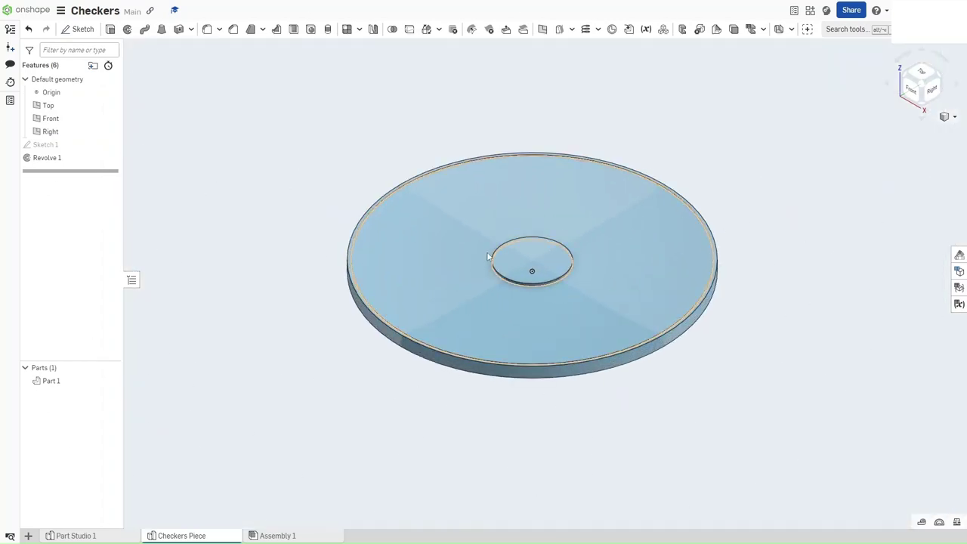
scroll(453, 216, "down", 5)
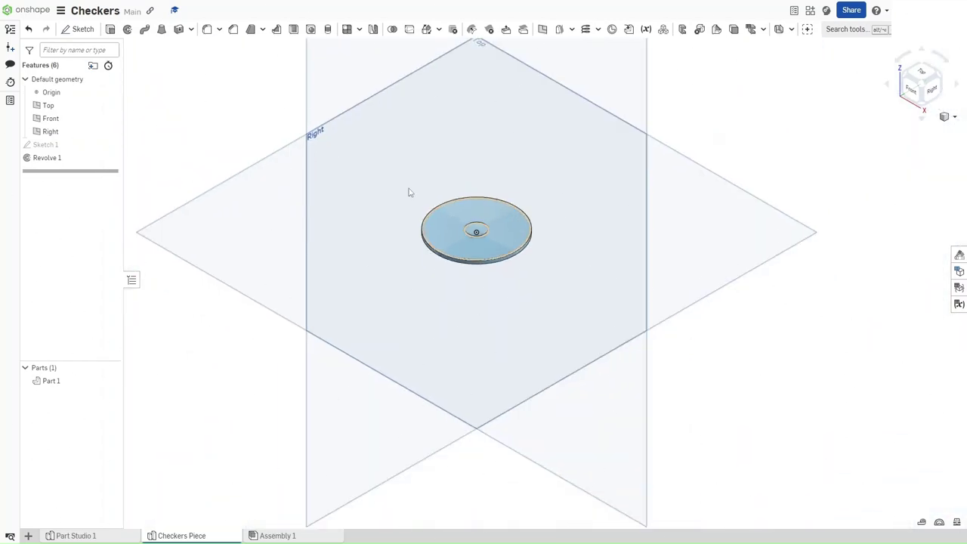
On the Right plane, draw a 0.731 × 0.354 rectangle from the disc centre outward
left_click(344, 146)
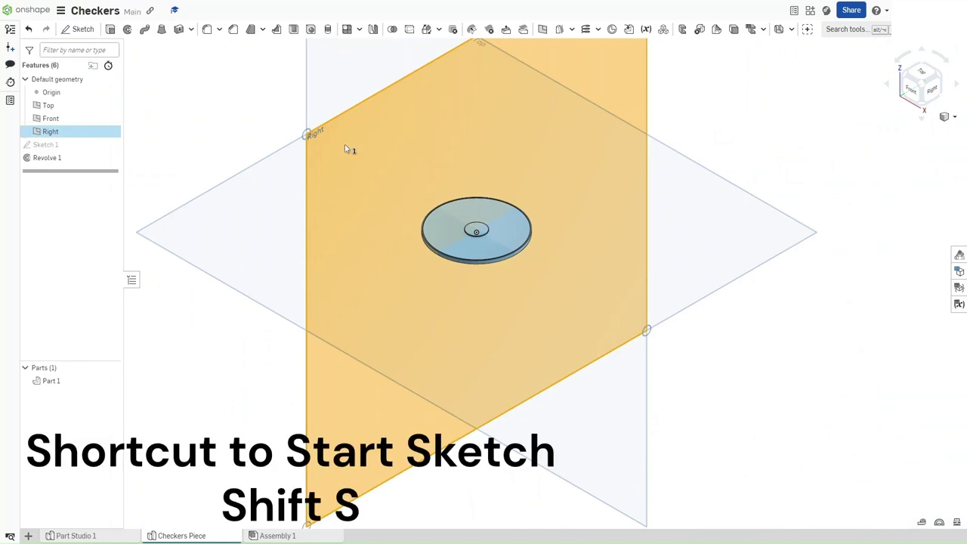
key("shift+s")
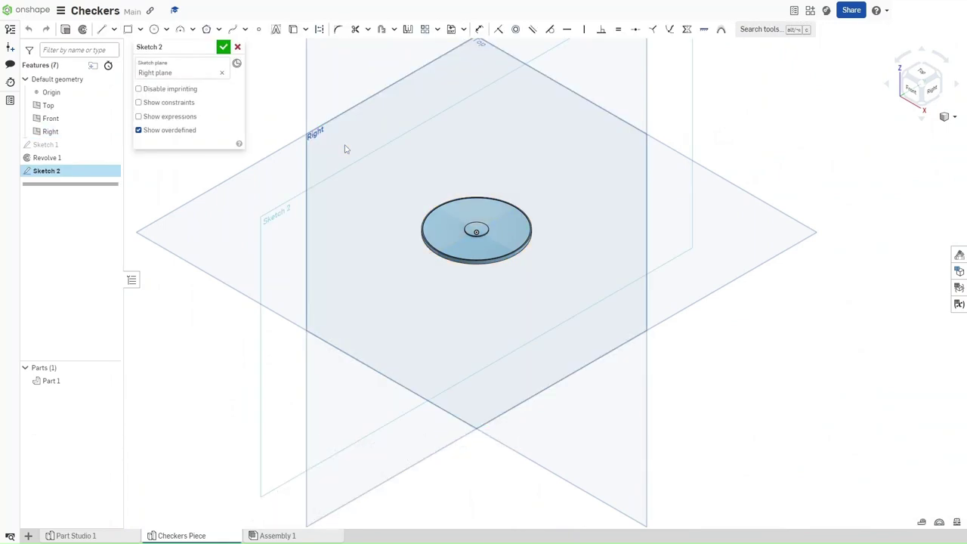
key("shift+4")
scroll(518, 286, "up", 3)
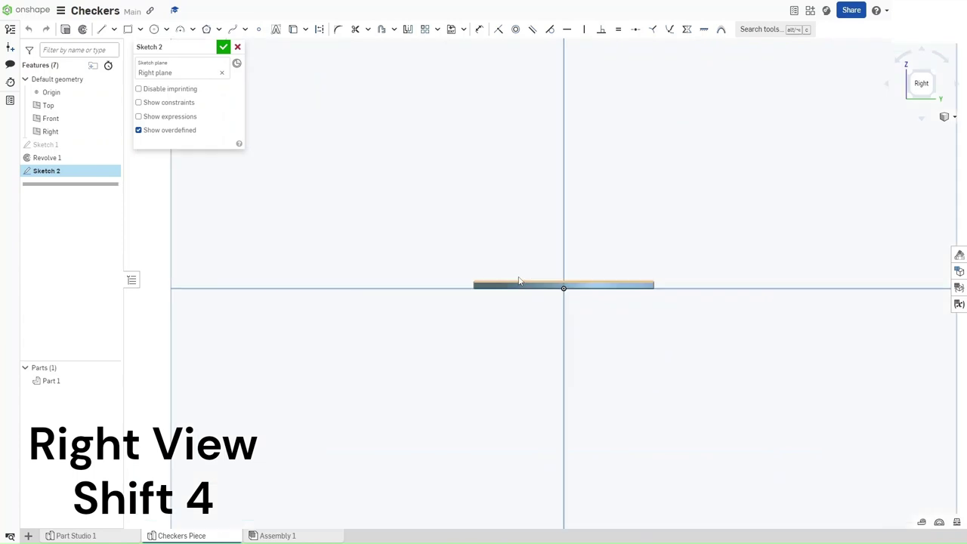
scroll(519, 281, "up", 2)
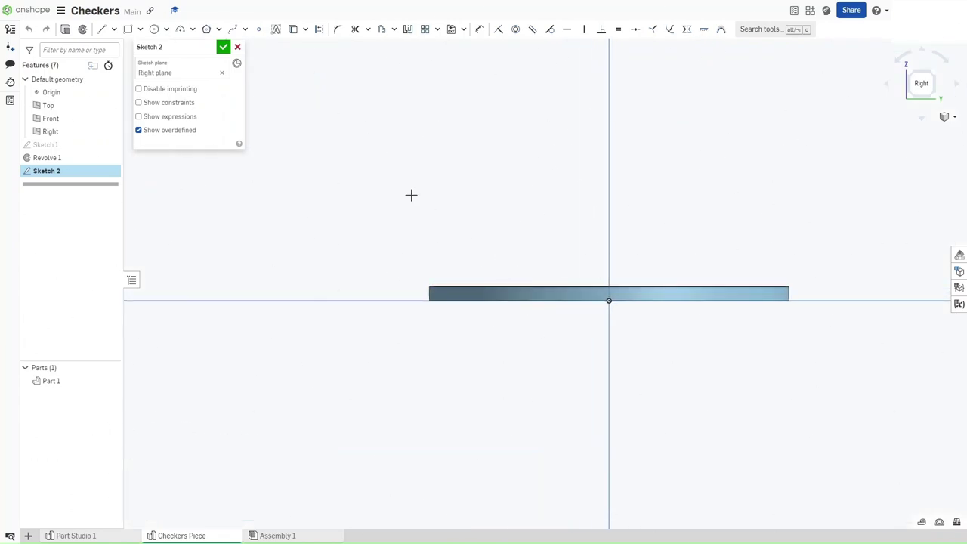
key("g")
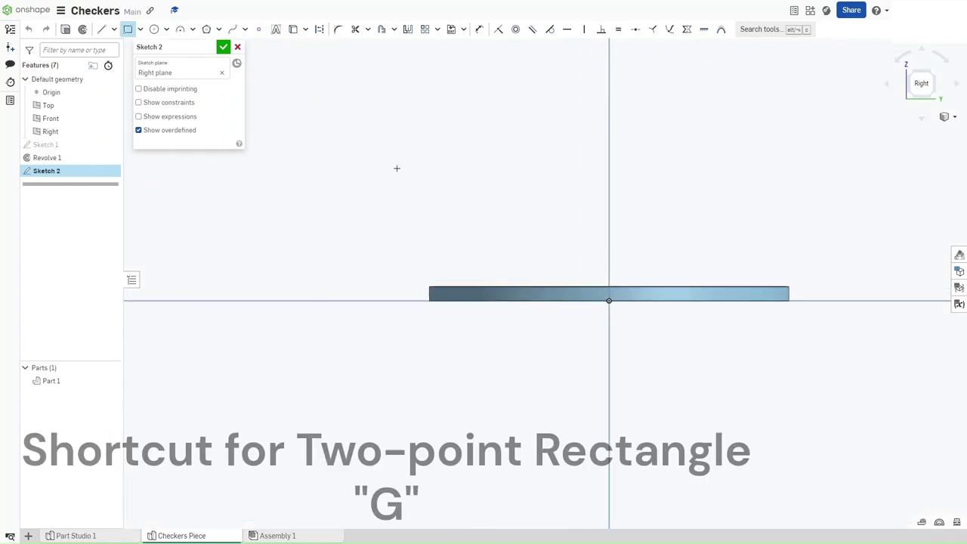
left_click(417, 253)
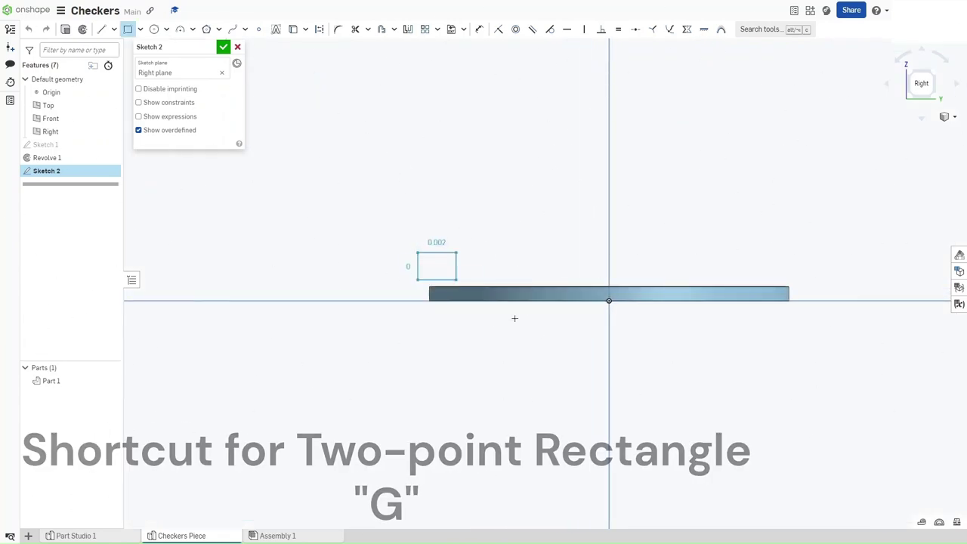
left_click(609, 345)
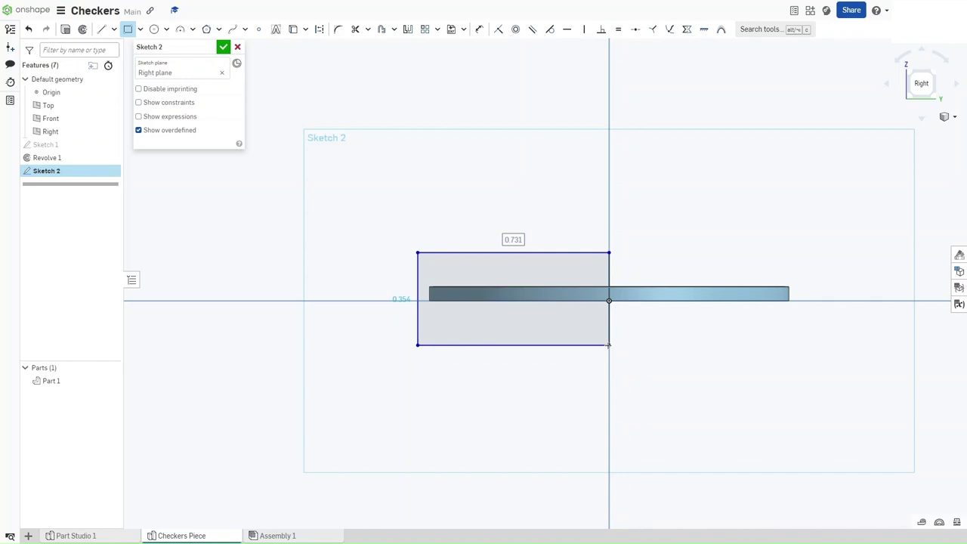
key("shift+e")
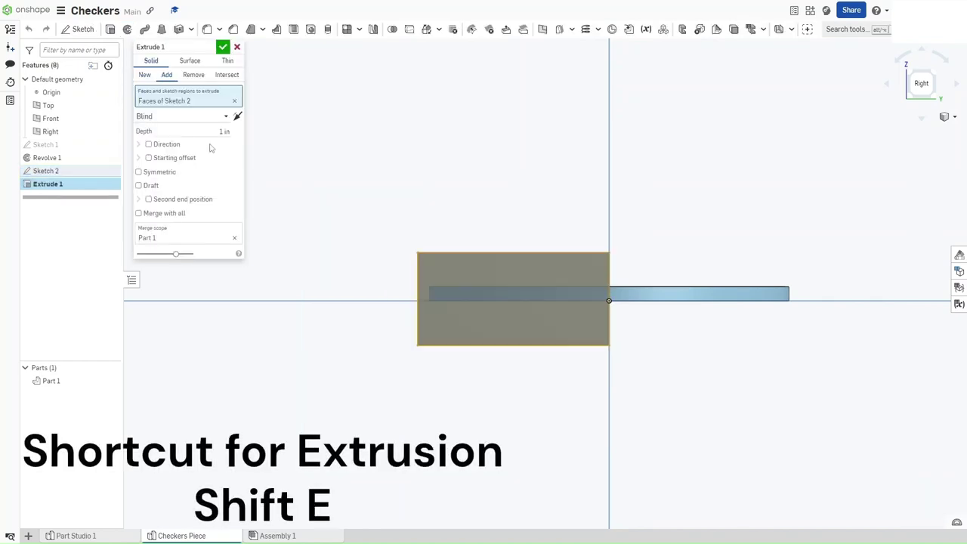
Cut Sketch 2 as a symmetric Through all Remove extrude, leaving a half disc
left_click(157, 174)
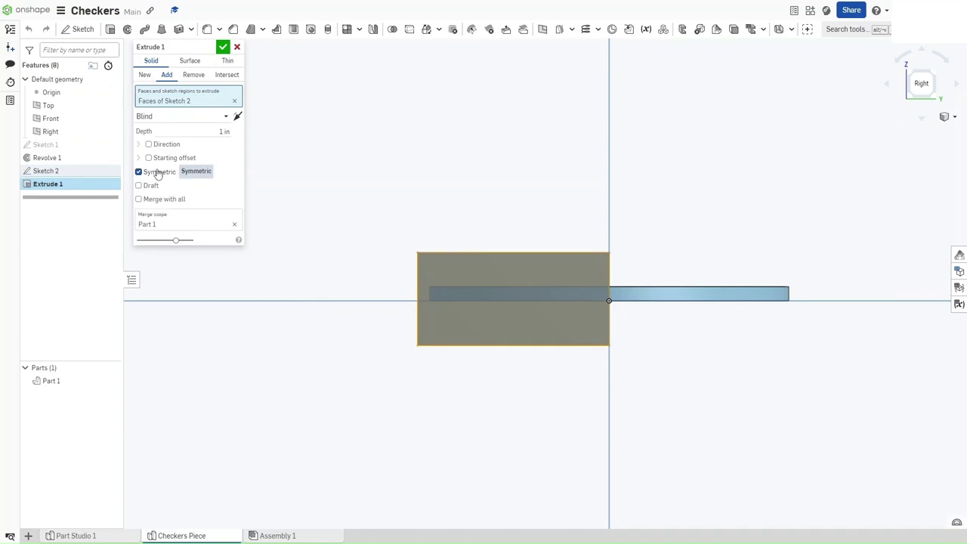
left_click(192, 116)
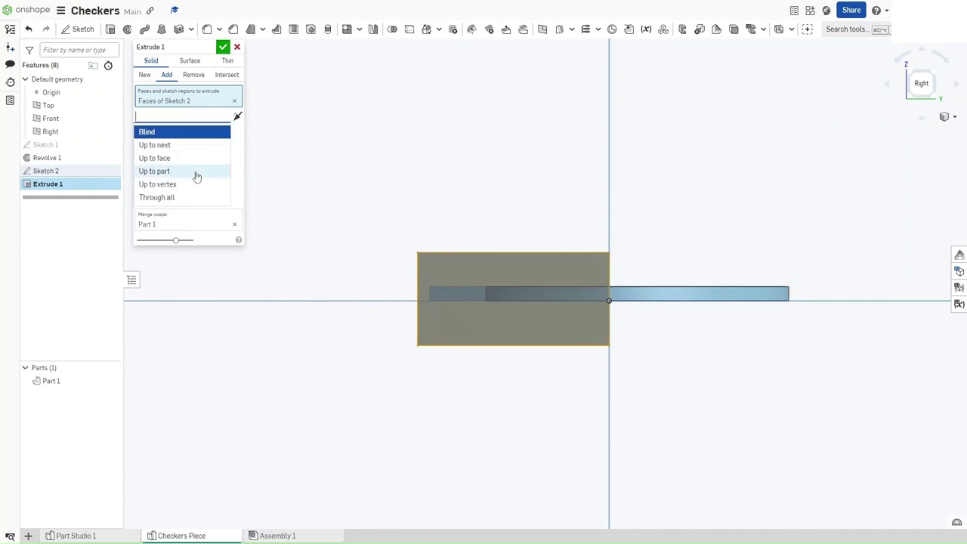
left_click(195, 198)
left_click(194, 75)
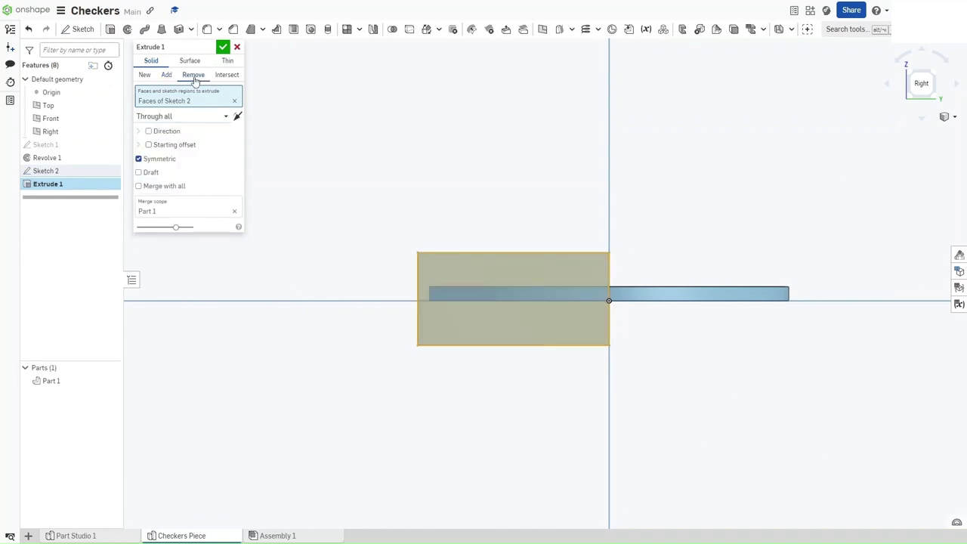
left_click(223, 48)
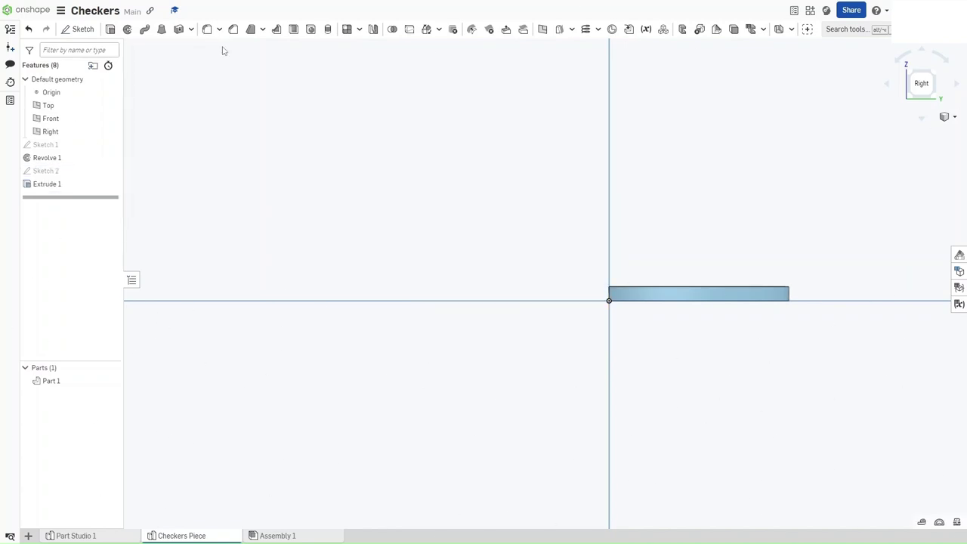
Open Sketch 3 on the Front plane and project the half disc's edge into it
key("shift+7")
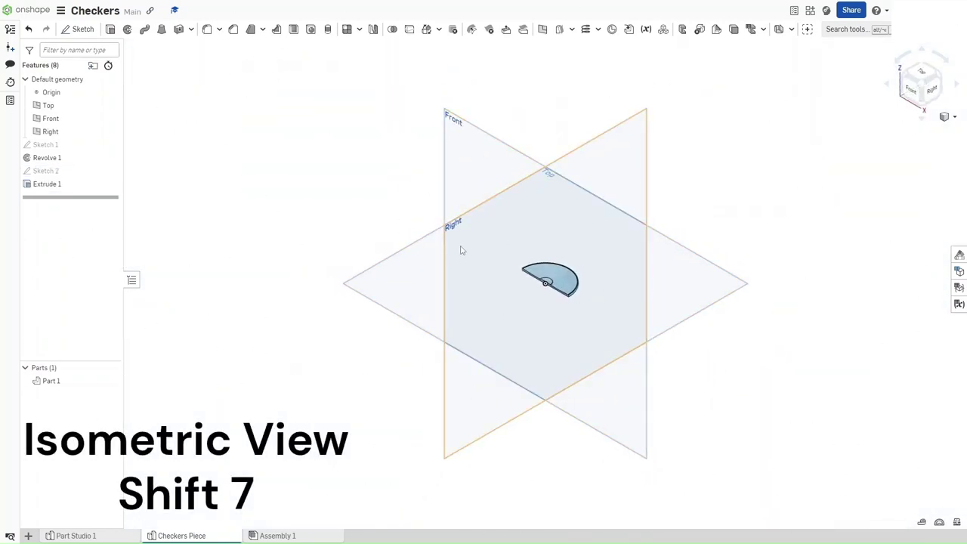
left_click(476, 171)
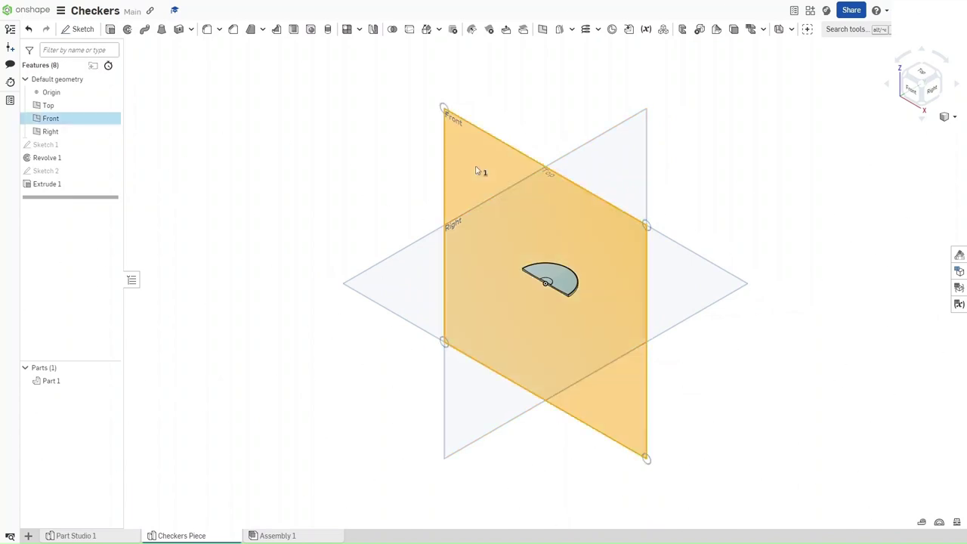
key("shift+s")
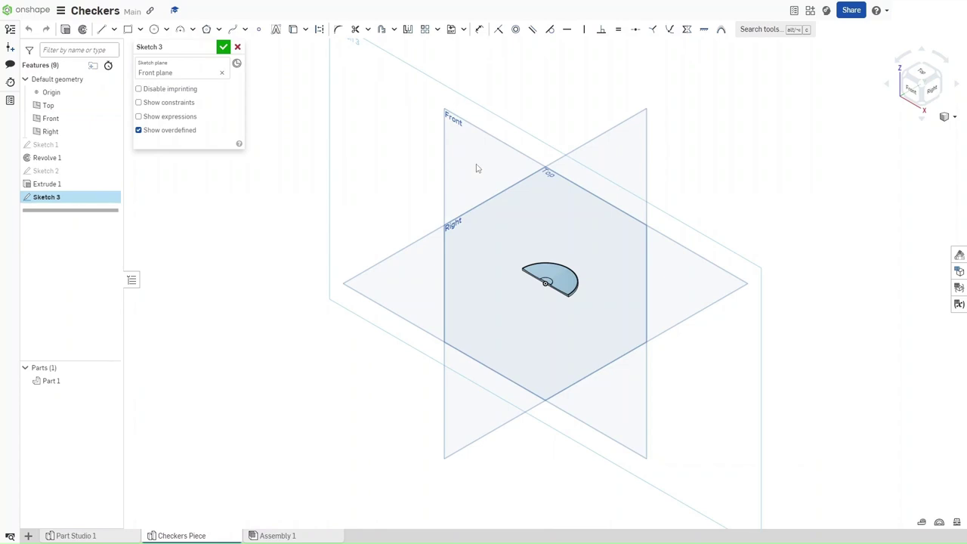
key("n")
scroll(545, 284, "up", 3)
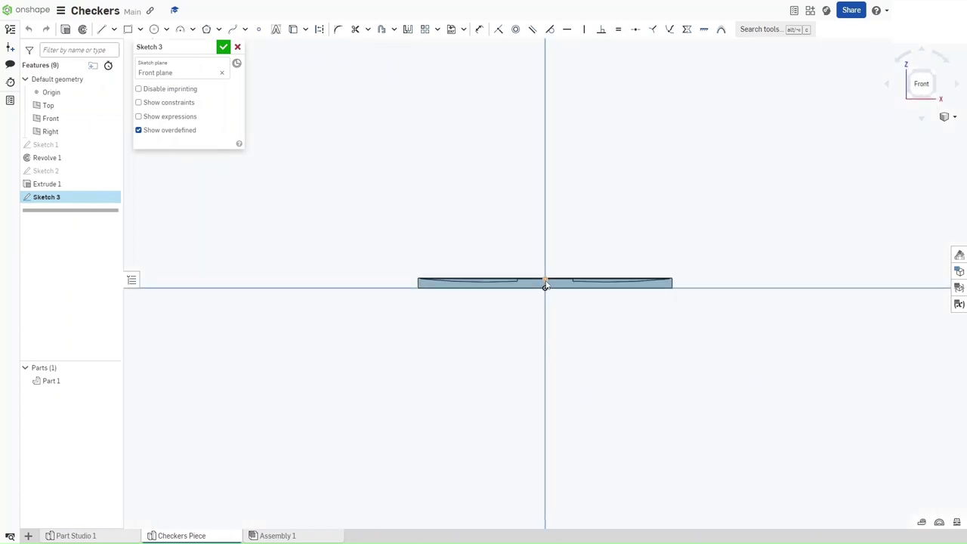
scroll(546, 285, "up", 5)
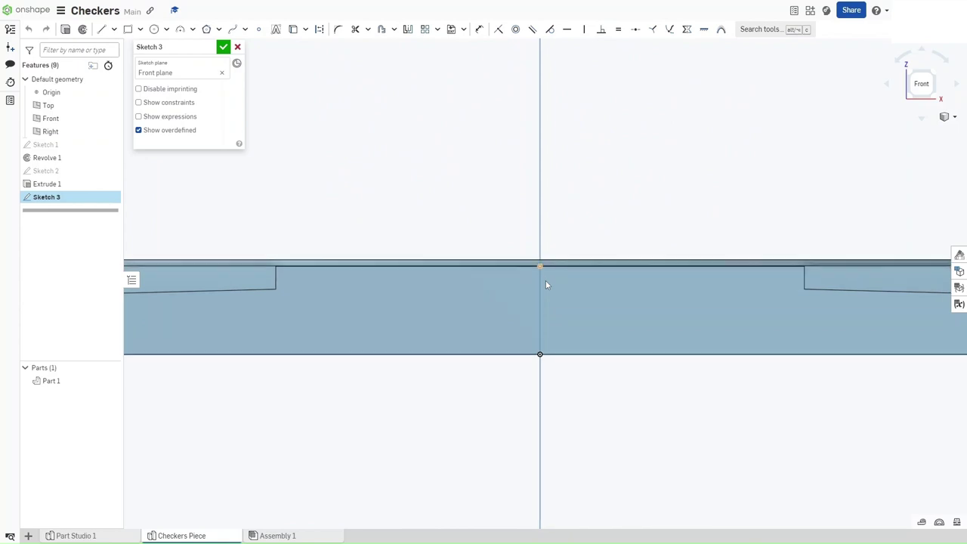
scroll(546, 280, "up", 3)
right_click_drag(539, 246, 545, 254)
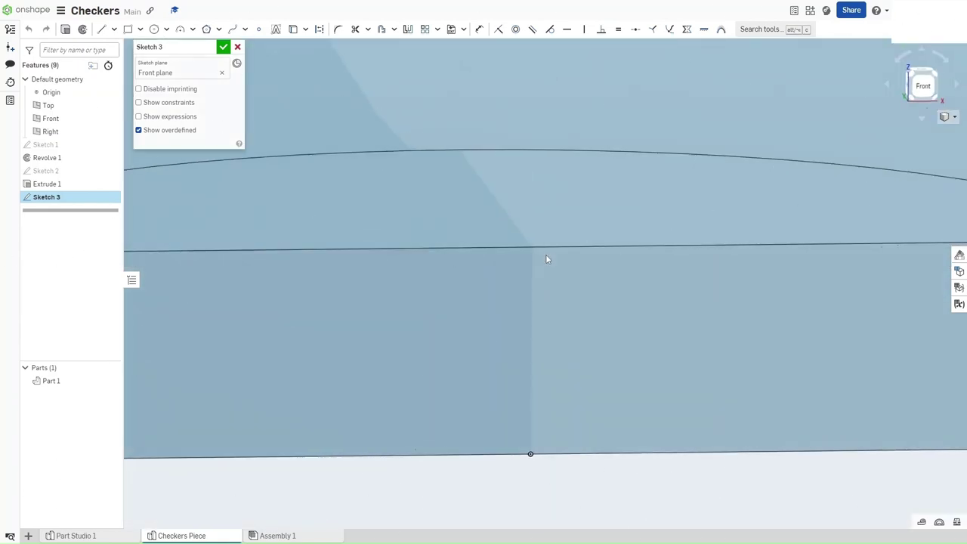
left_click(547, 249)
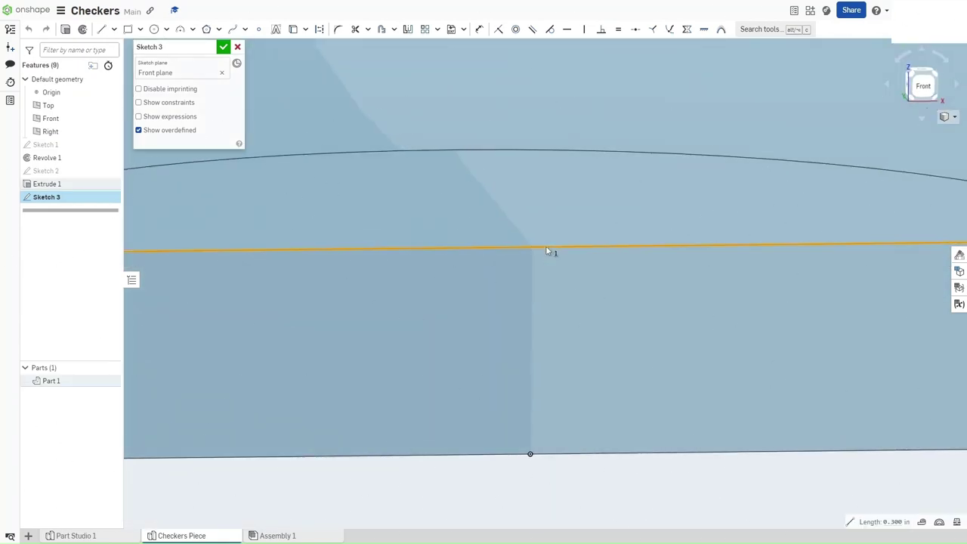
key("u")
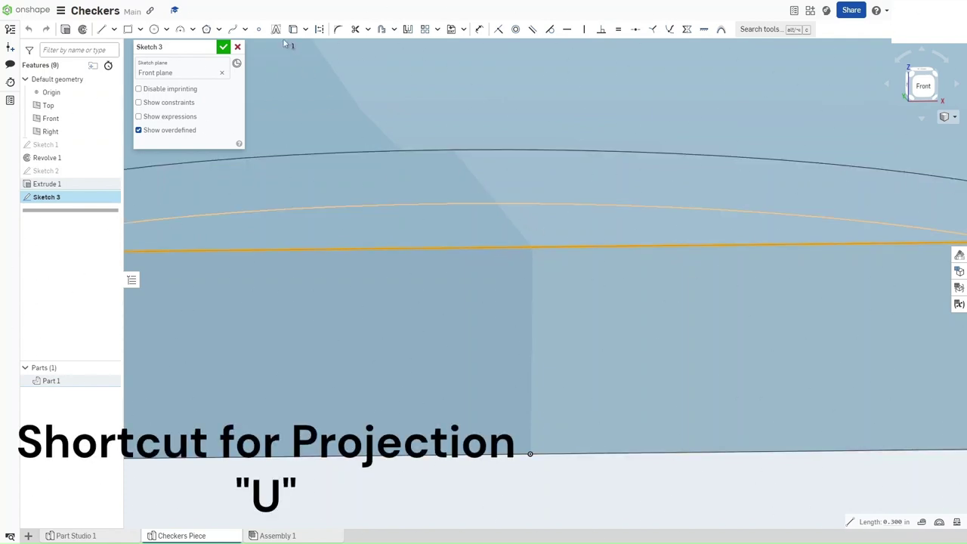
left_click(454, 251)
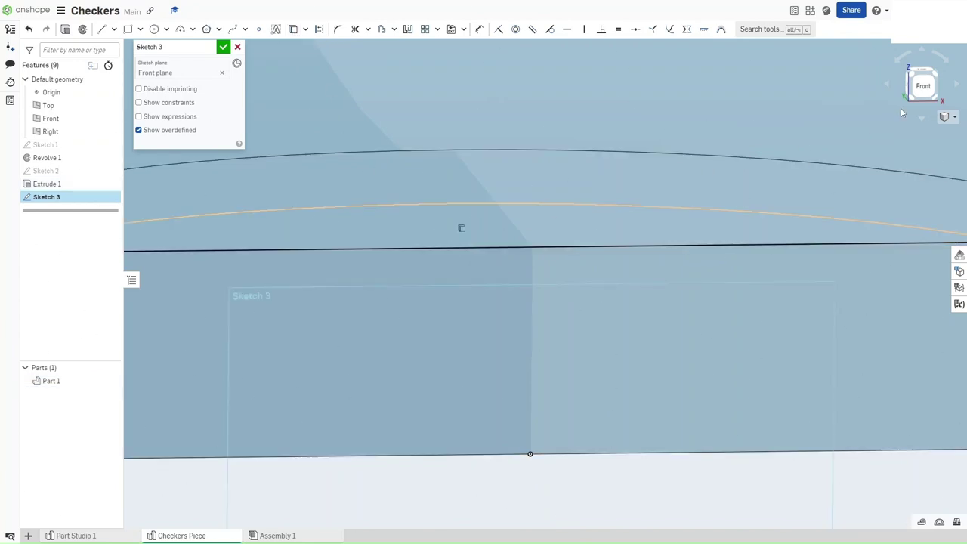
Draw a 0.065 vertical construction line rising from the projected edge at the disc centre
key("n")
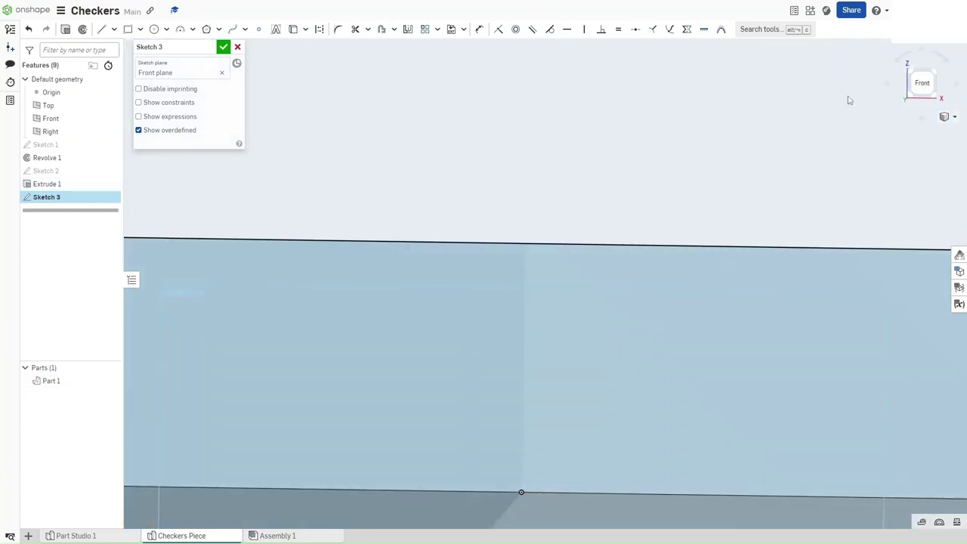
left_click(930, 88)
scroll(552, 282, "up", 10)
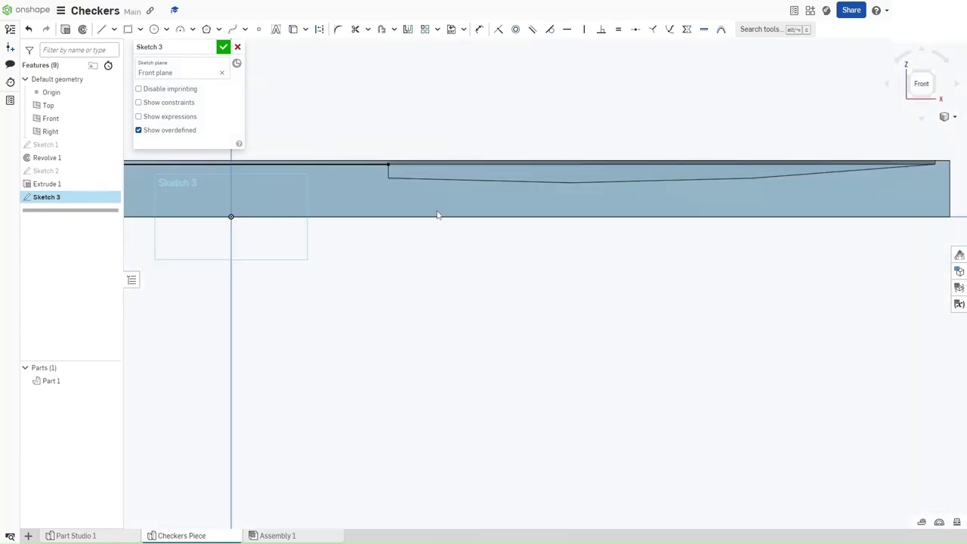
middle_click_drag(684, 381, 911, 525)
scroll(483, 355, "up", 5)
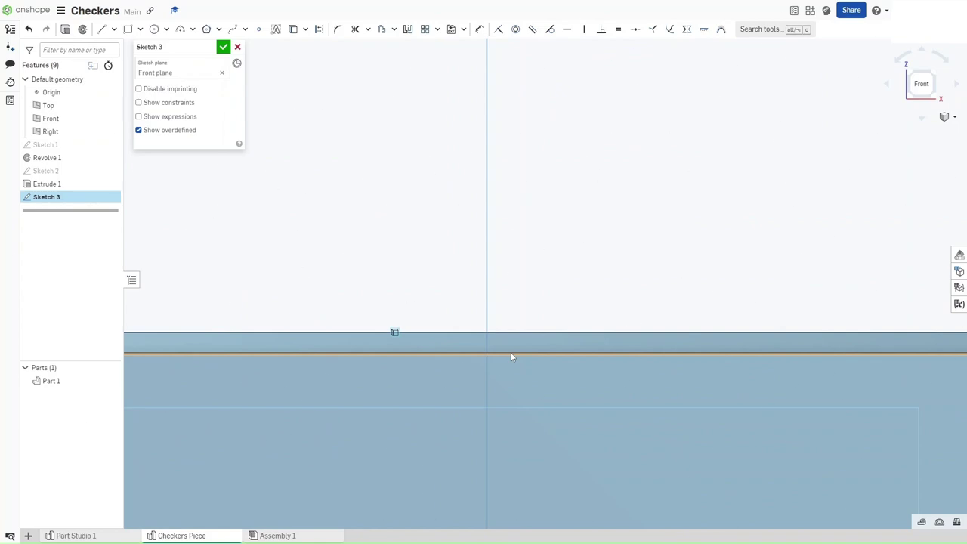
key("l")
key("q")
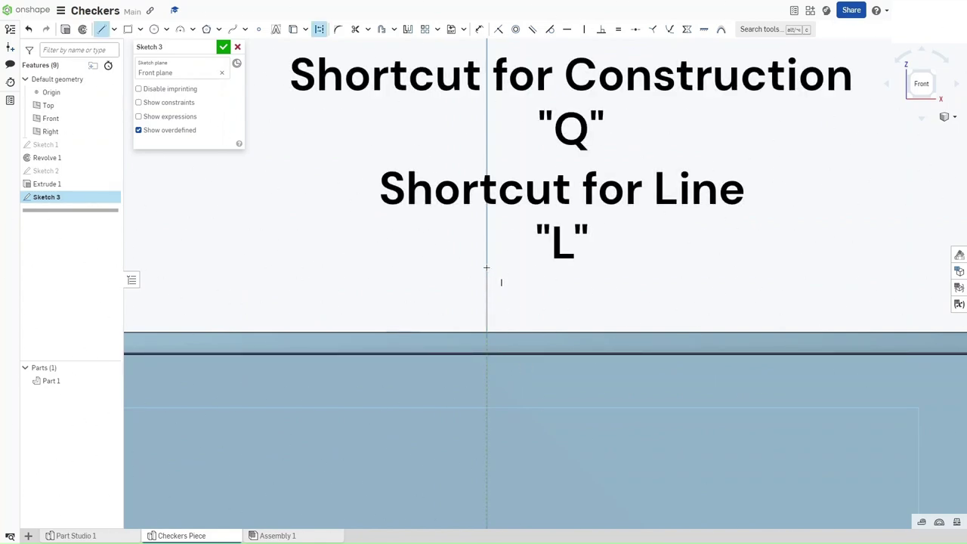
middle_click_drag(487, 267, 484, 182)
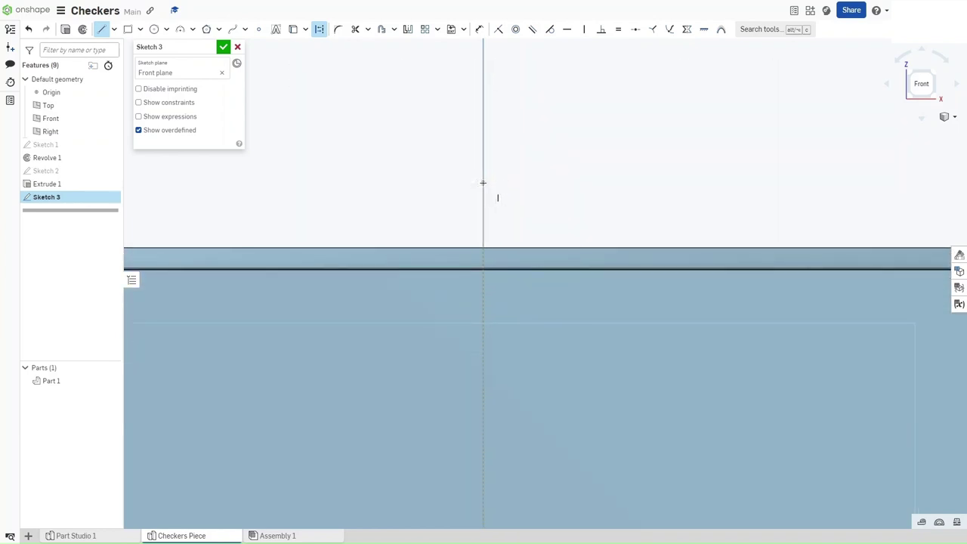
scroll(489, 364, "down", 3)
middle_click_drag(490, 480, 478, 446)
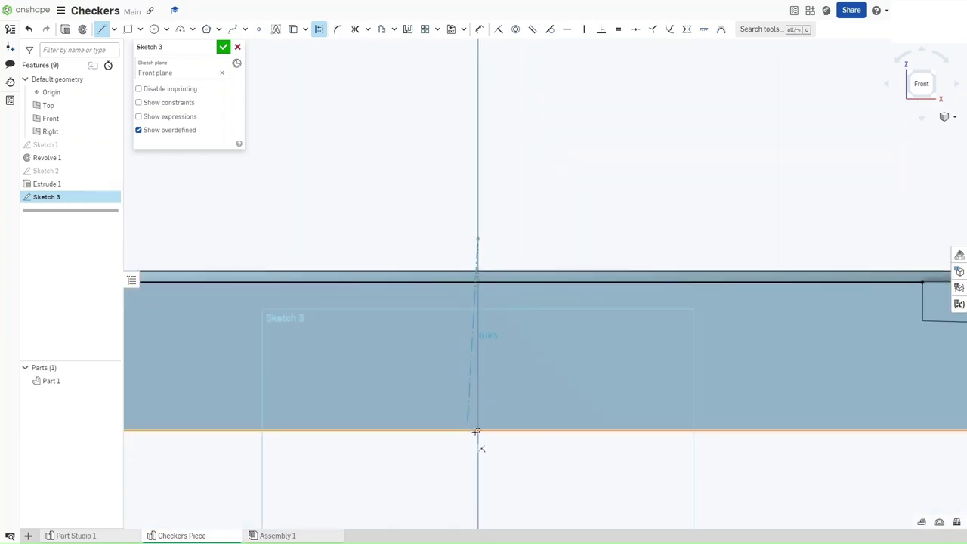
left_click(478, 431)
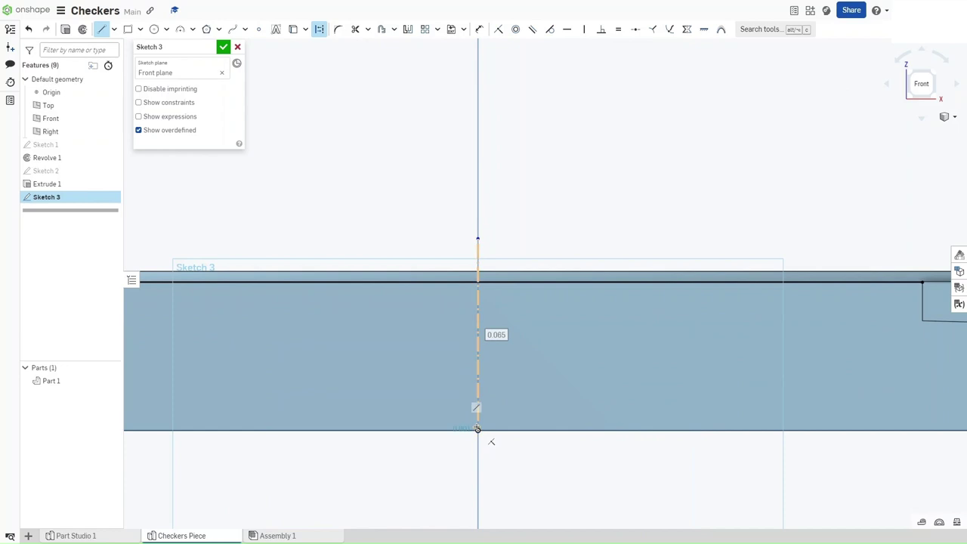
key("q")
key("g")
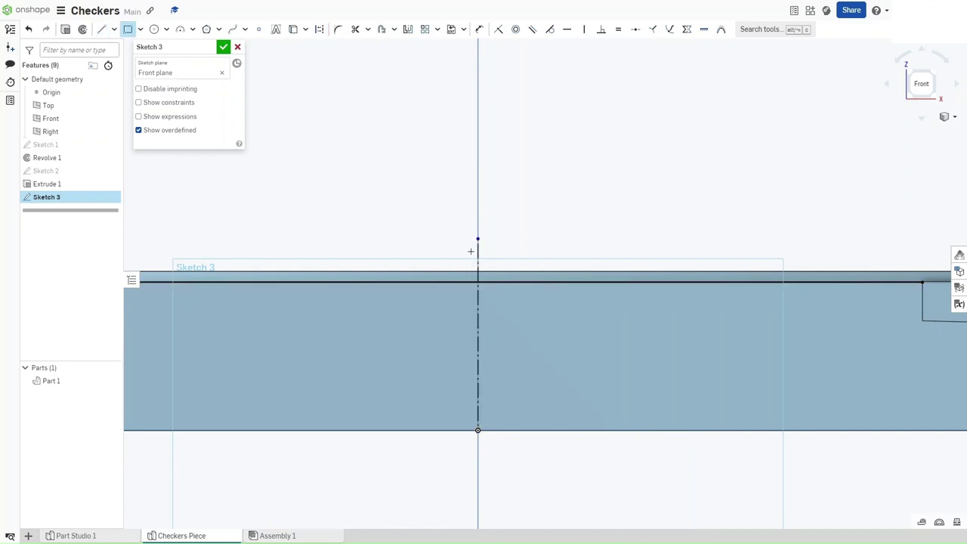
Draw a small rectangle by the centreline, dimensioned 0.002 wide and 0.004 tall
left_click(473, 264)
left_click(484, 268)
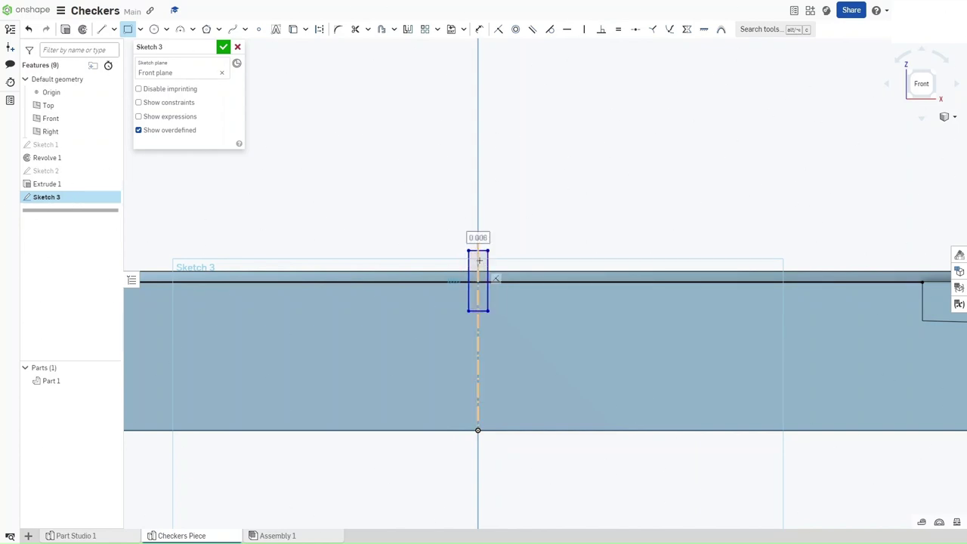
key("d")
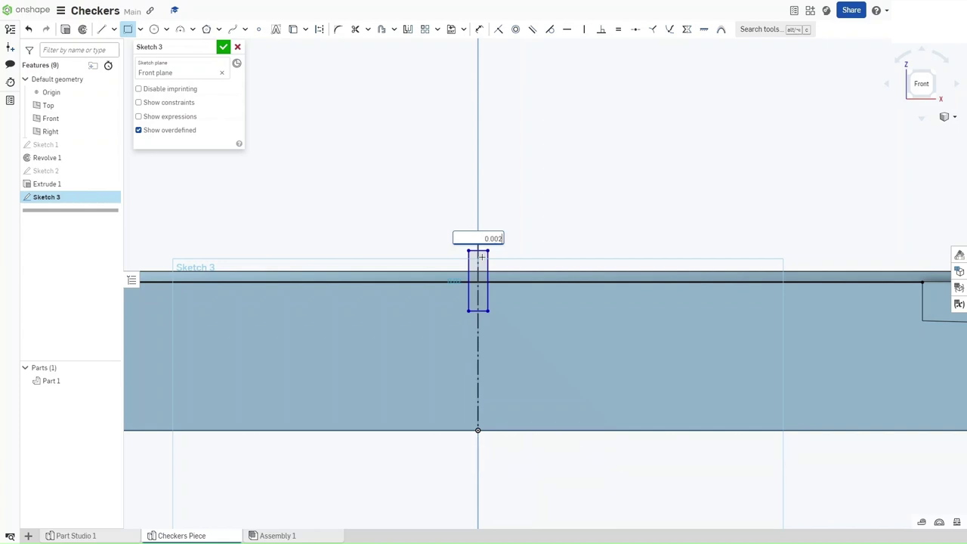
key("Return")
left_click(498, 283)
type("0.0041")
key("Return")
scroll(484, 267, "up", 5)
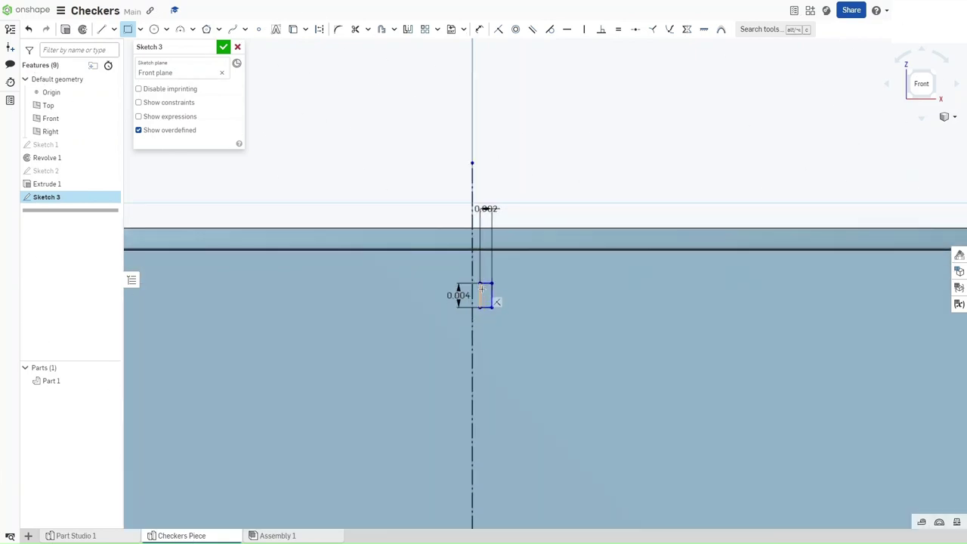
key("Escape")
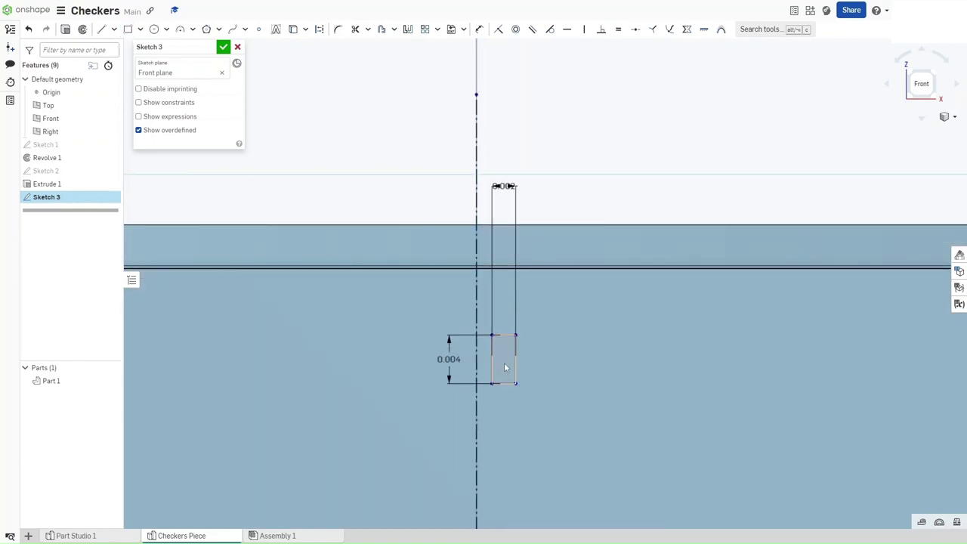
Move the rectangle onto the centreline and make its bottom edge coincident with the horizontal line
mouse_move(493, 360)
left_mouse_down()
mouse_move(478, 348)
mouse_move(488, 323)
mouse_move(485, 245)
left_mouse_up()
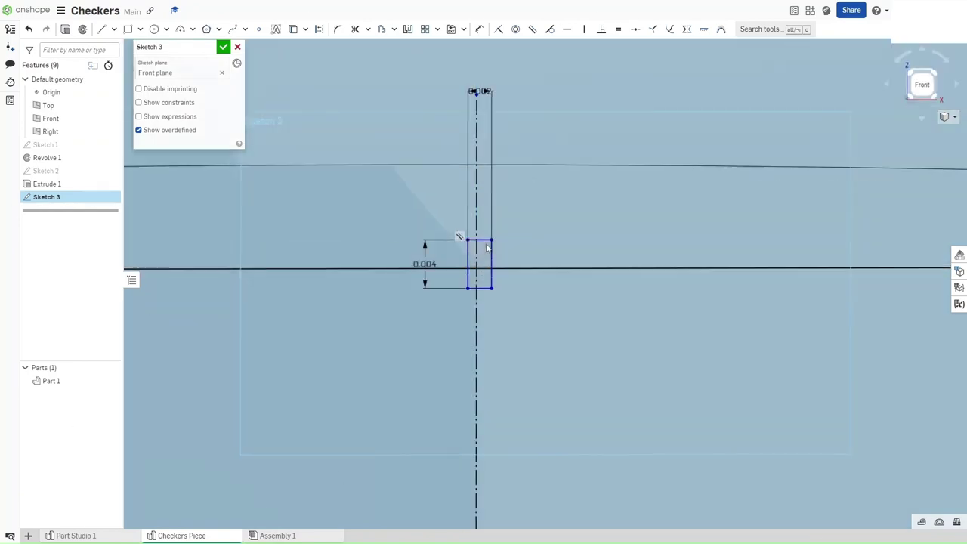
left_click(485, 288)
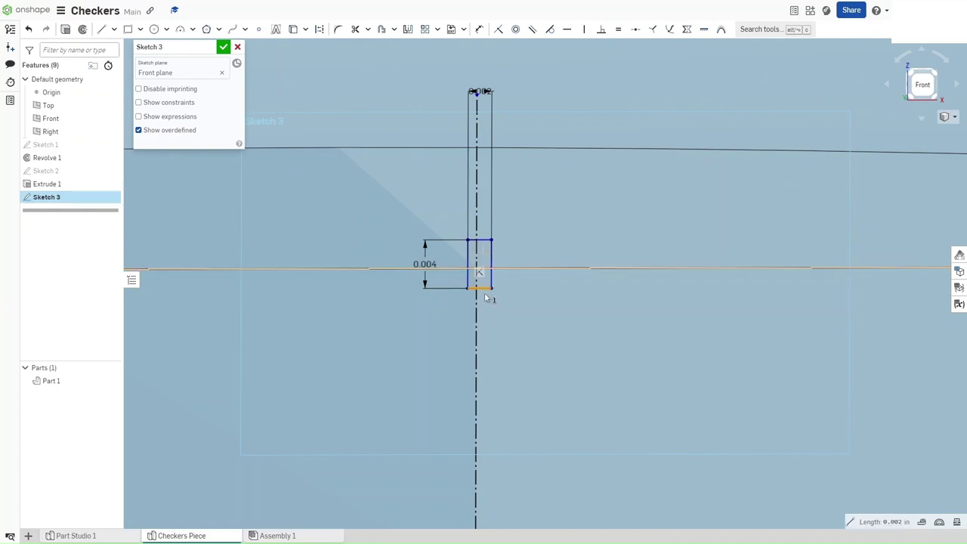
key("i")
left_click(542, 270)
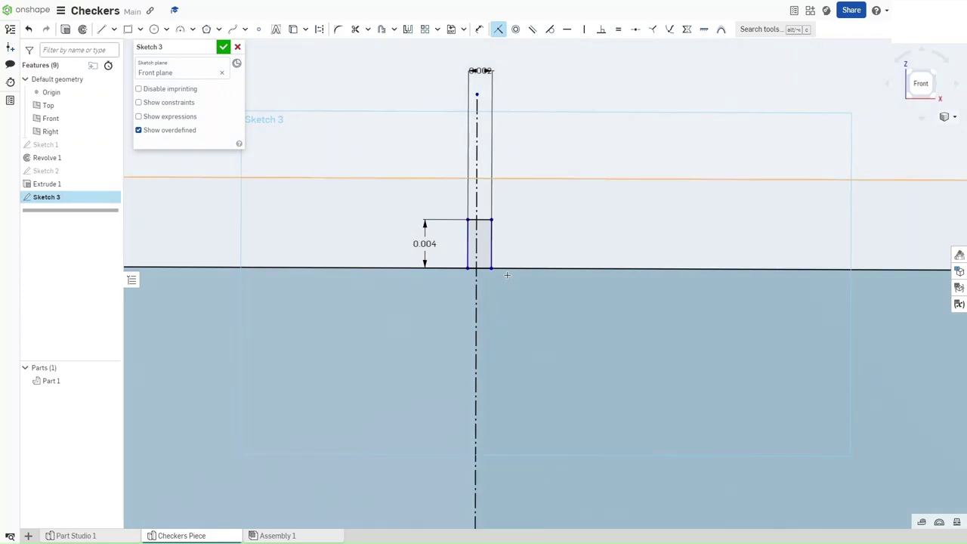
Try a midpoint constraint between the centreline and the rectangle's bottom edge, then cancel it
key("shift+m")
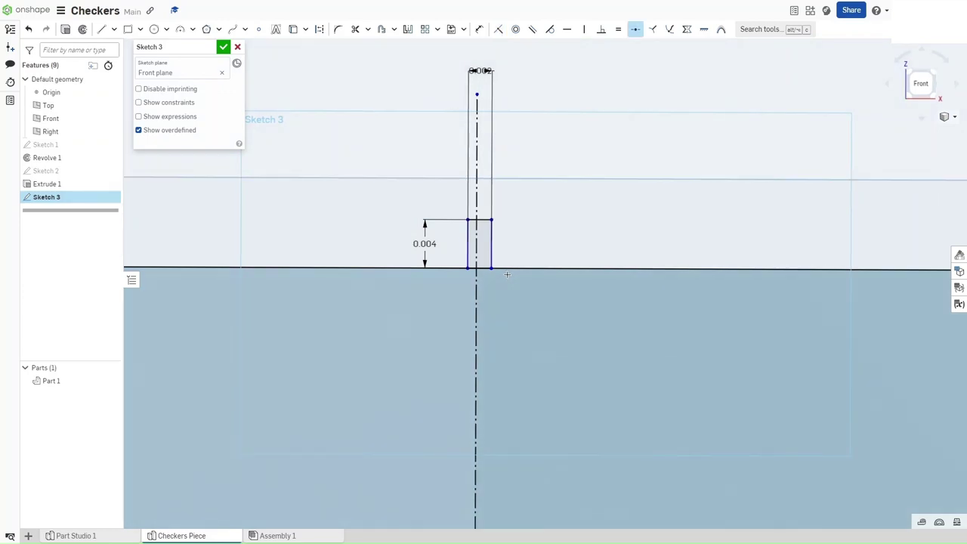
scroll(473, 268, "up", 5)
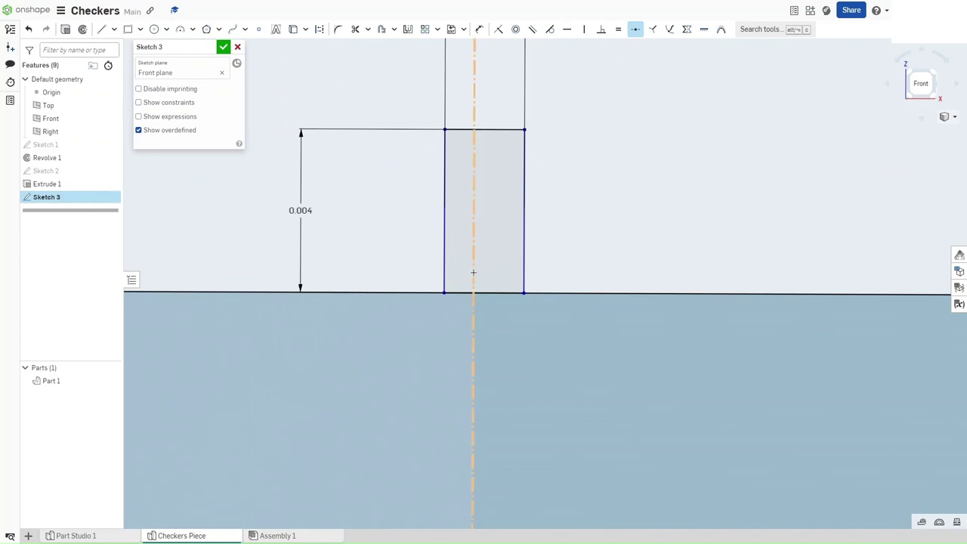
left_click(474, 274)
left_click(487, 292)
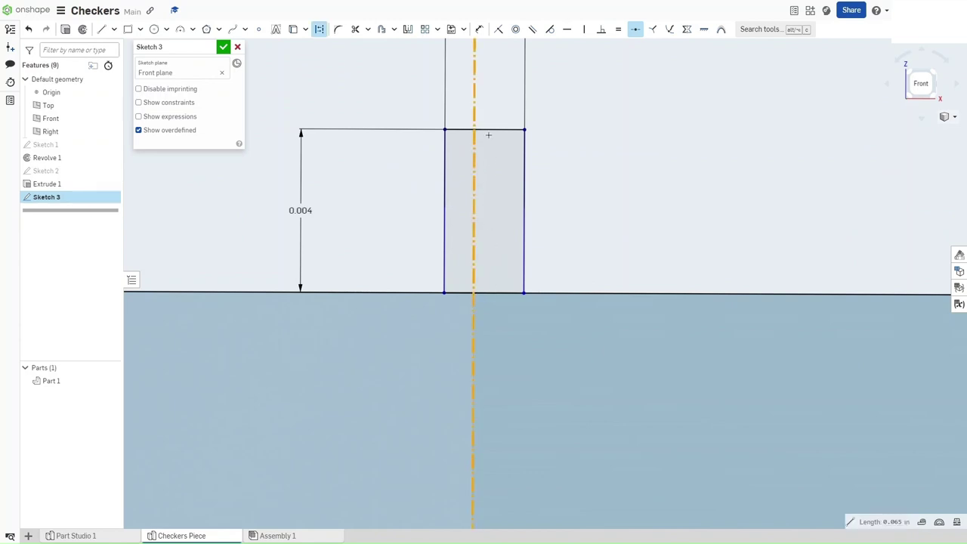
key("Escape")
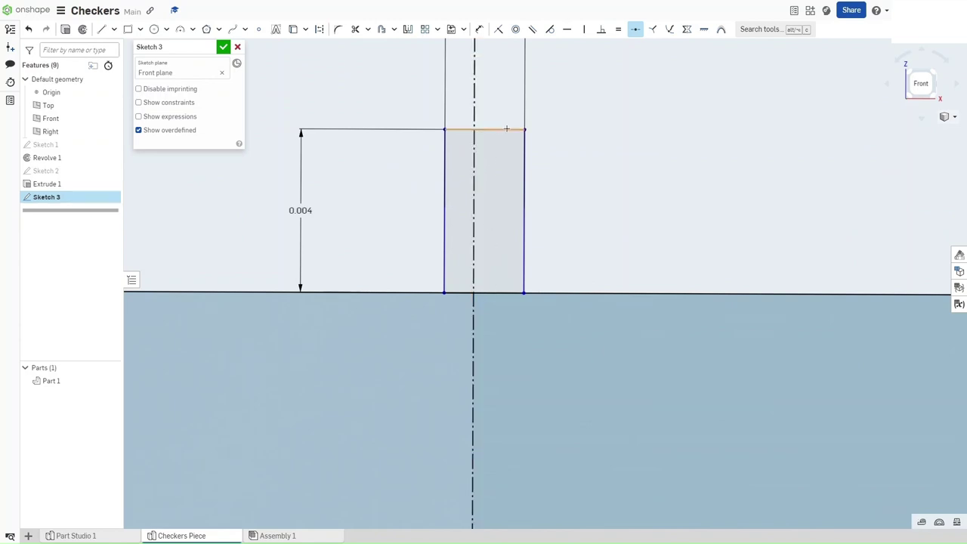
left_click(494, 130)
key("Escape")
Dimension the rectangle's right edge 0.001 from the centreline
key("u")
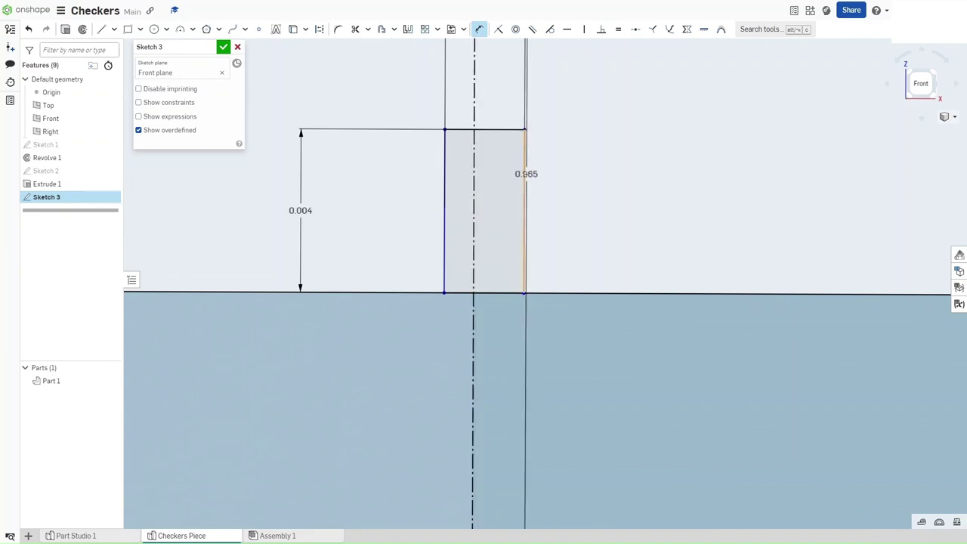
left_click(526, 174)
left_click(501, 172)
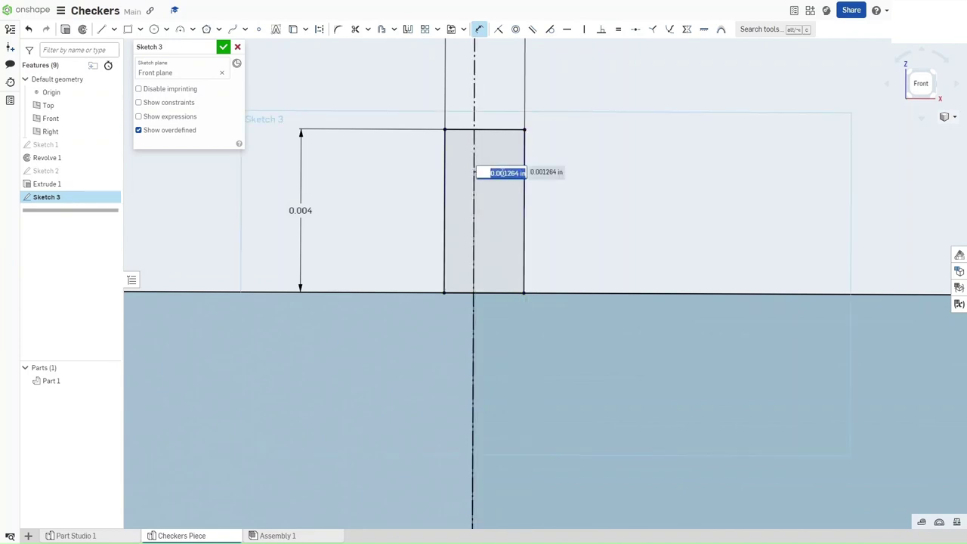
type("0.001")
key("Return")
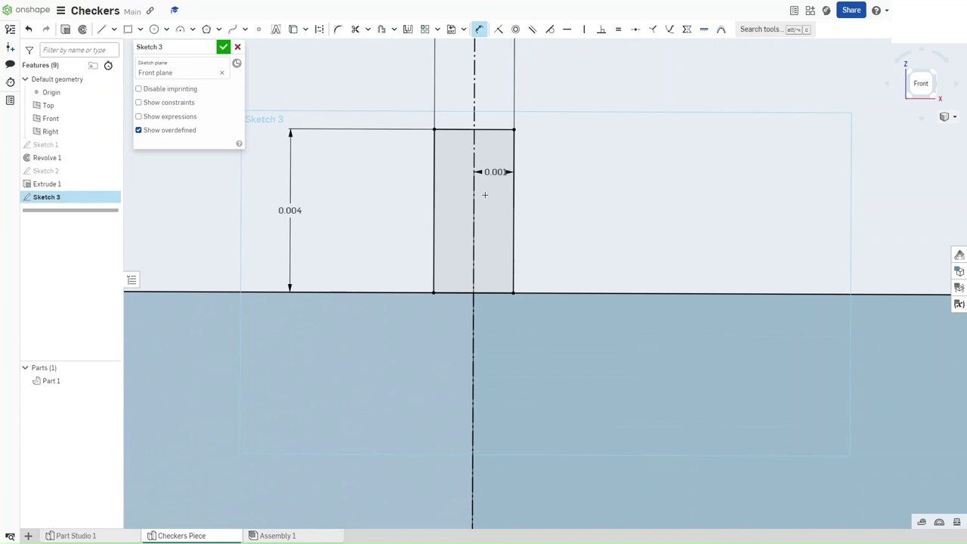
Extrude Sketch 3's small rectangle 1 in as a new solid, creating Part 2
key("shift+e")
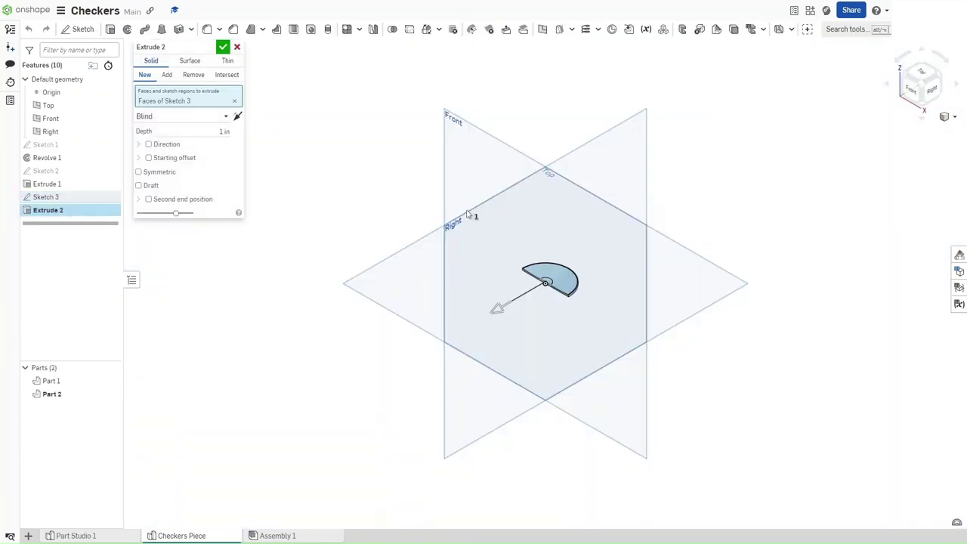
scroll(545, 284, "up", 5)
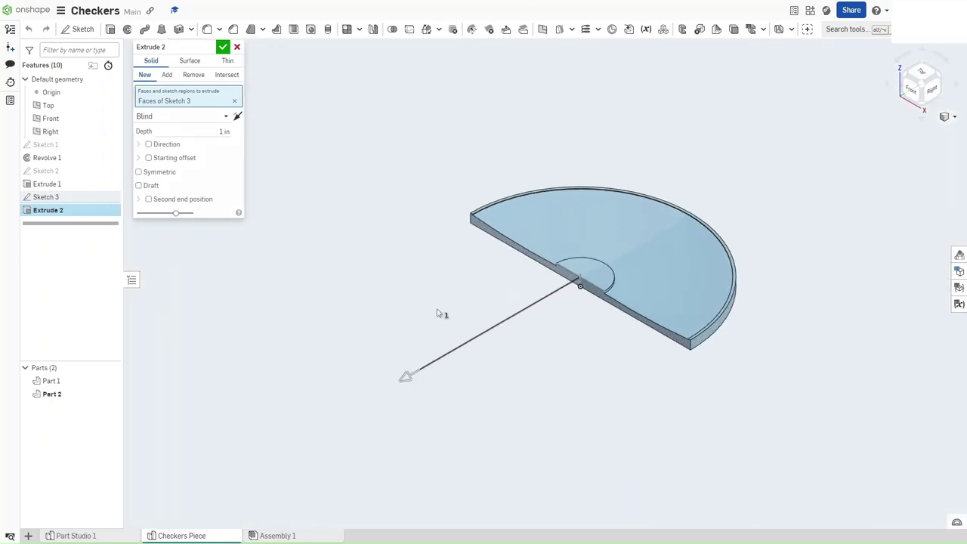
left_click(224, 47)
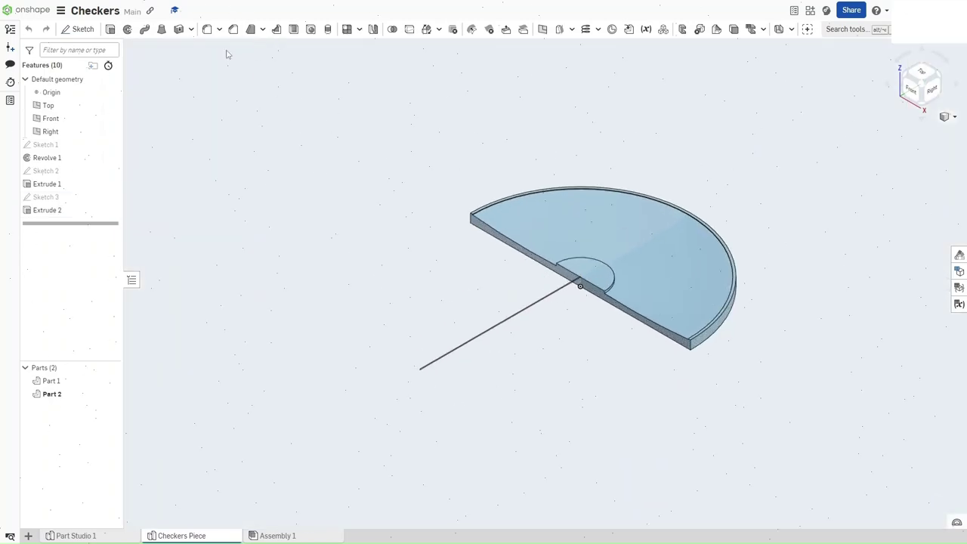
Suppress Extrude 1 to restore the full uncut disc, and hide Sketch 2
right_click(73, 185)
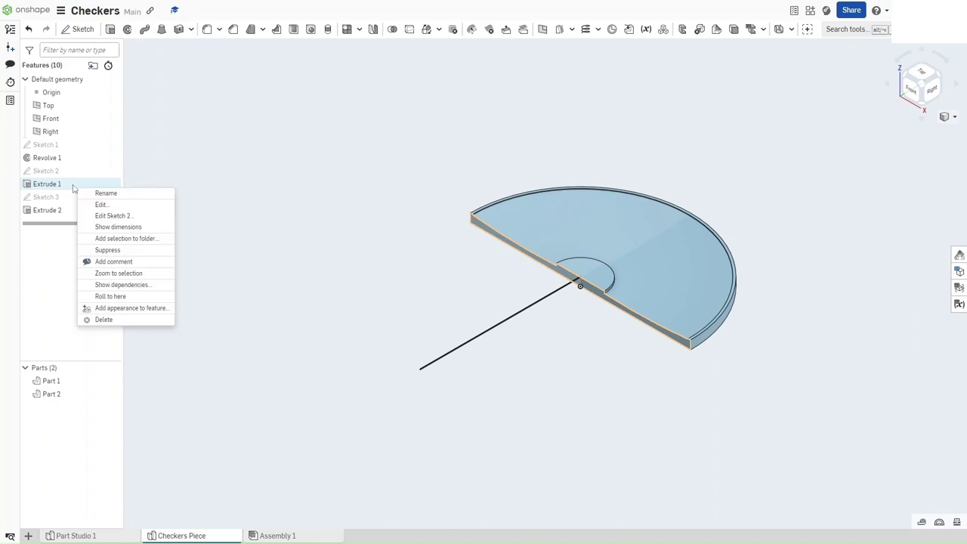
left_click(108, 250)
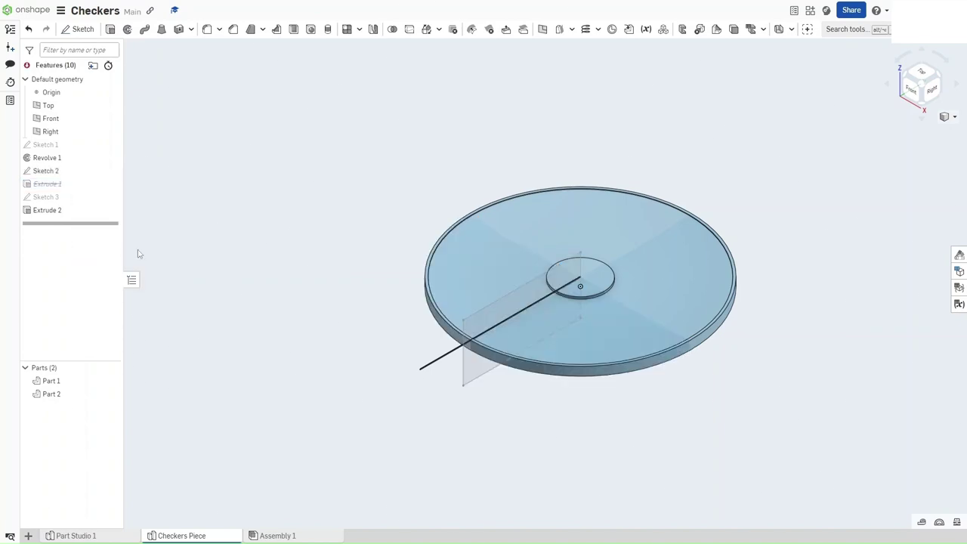
left_click(111, 171)
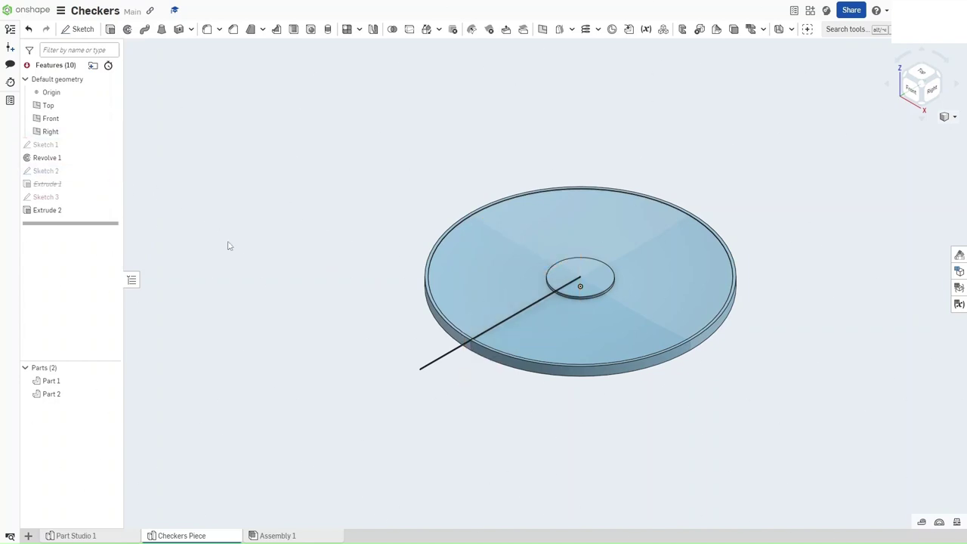
Circular-pattern Part 2 128 times around the centre circle as a merged Remove cut
left_click(360, 32)
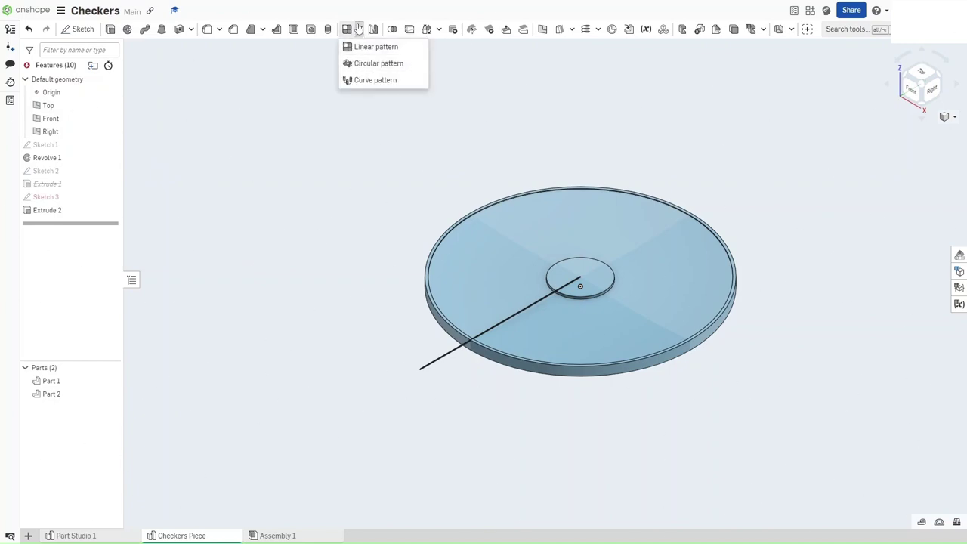
left_click(363, 64)
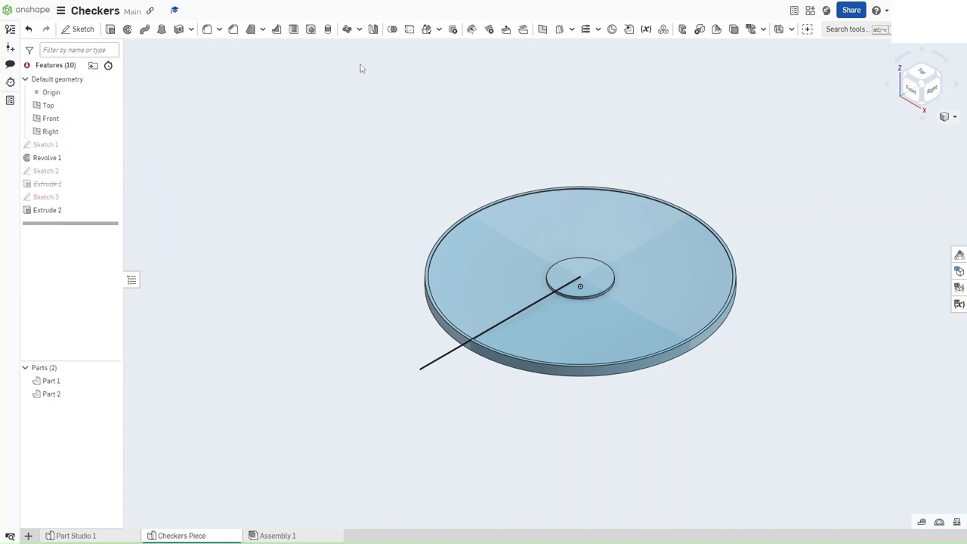
left_click(434, 364)
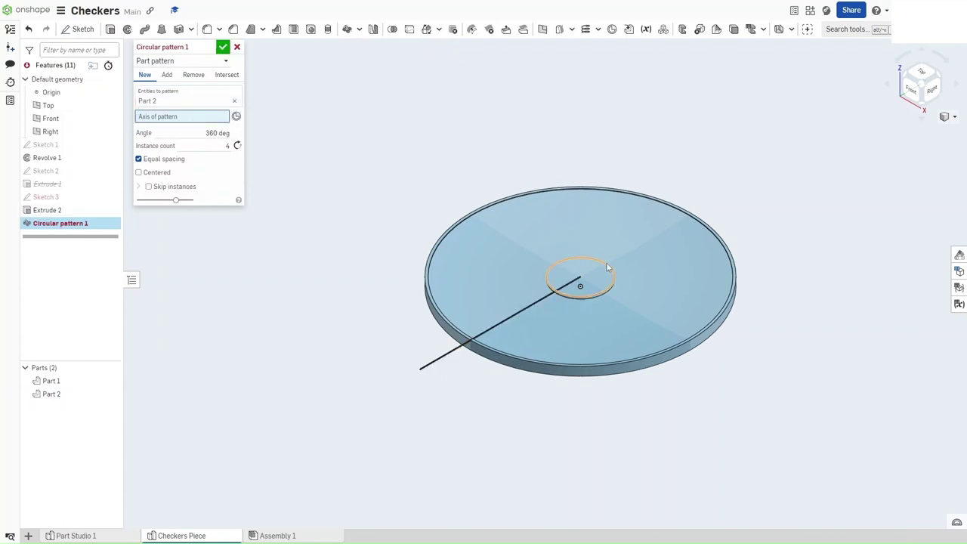
left_click(572, 251)
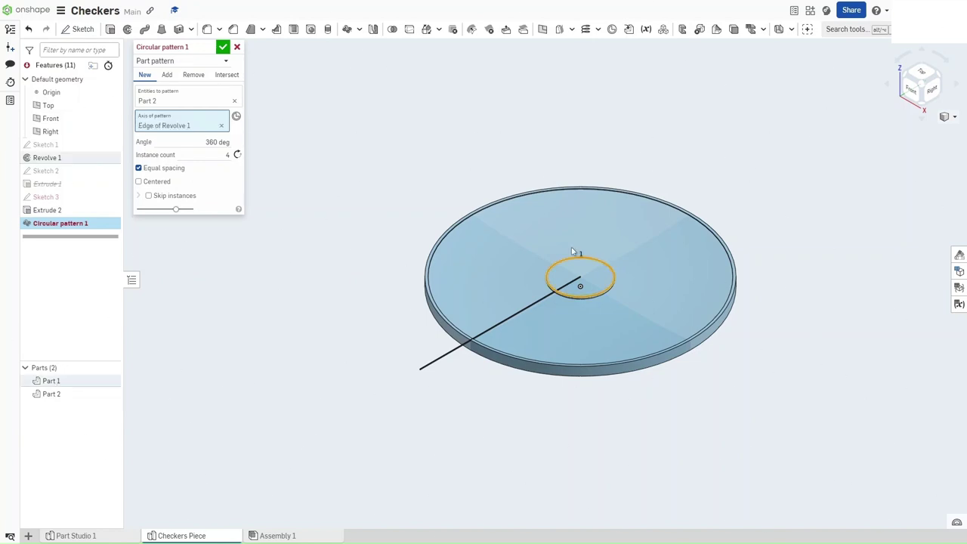
left_click(218, 157)
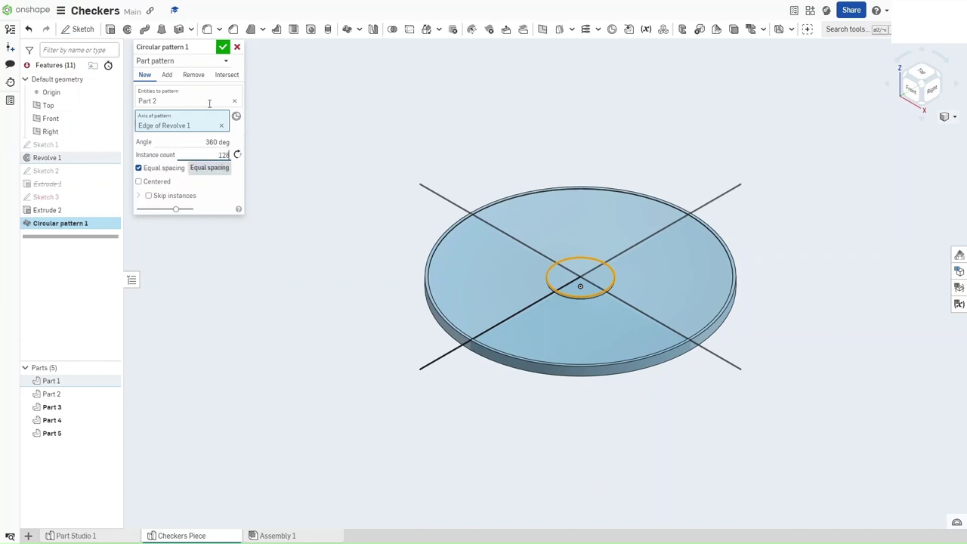
left_click(194, 75)
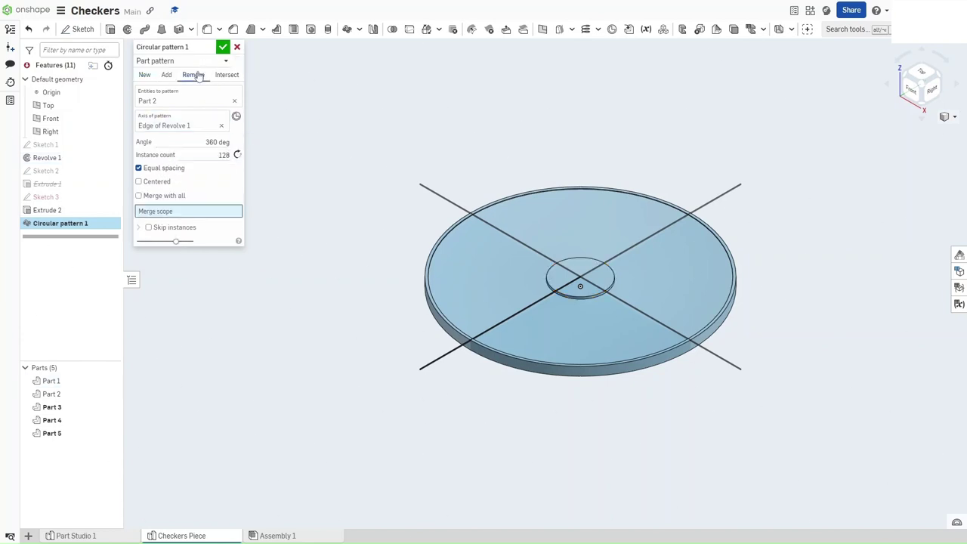
left_click(155, 197)
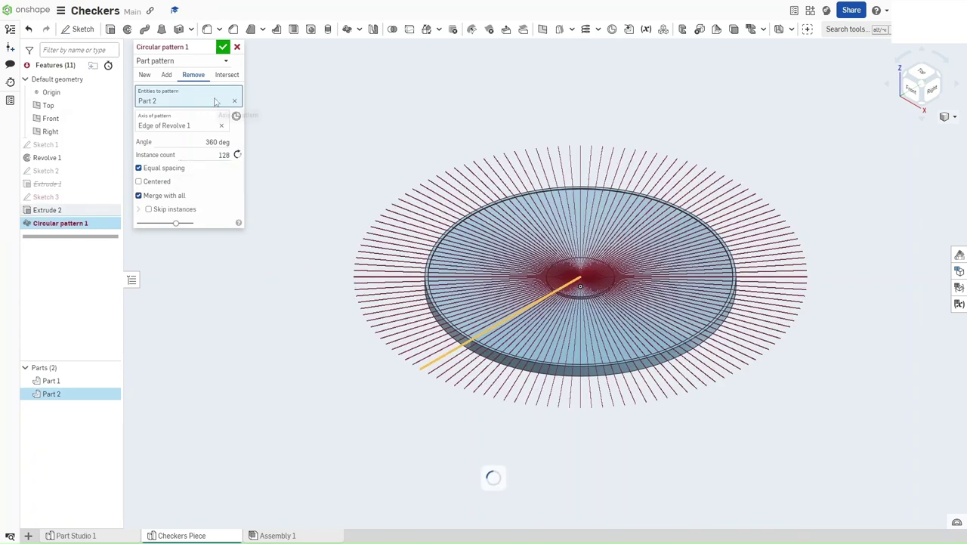
left_click(223, 48)
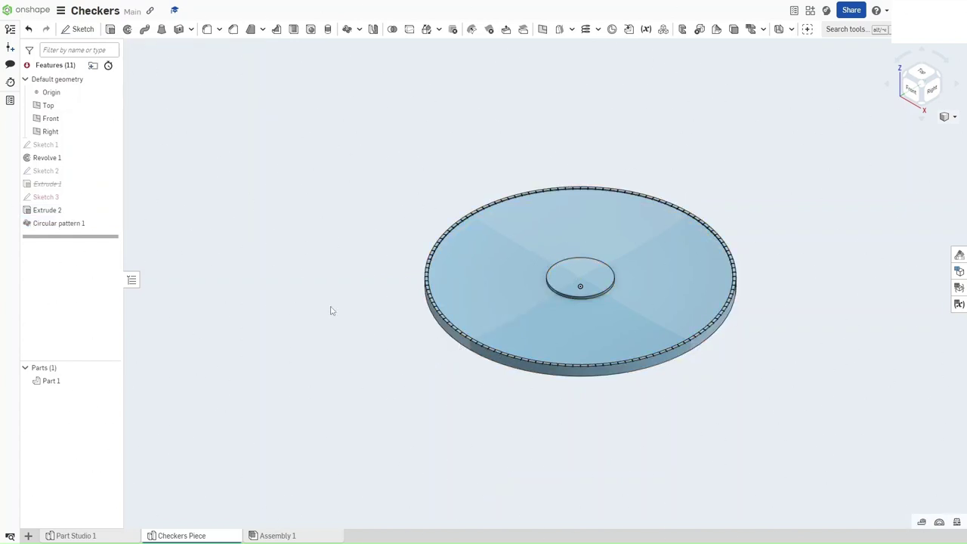
From Top view, zoom in and start Sketch 4 on the centre circle's top face
key("shift+5")
scroll(547, 284, "up", 1)
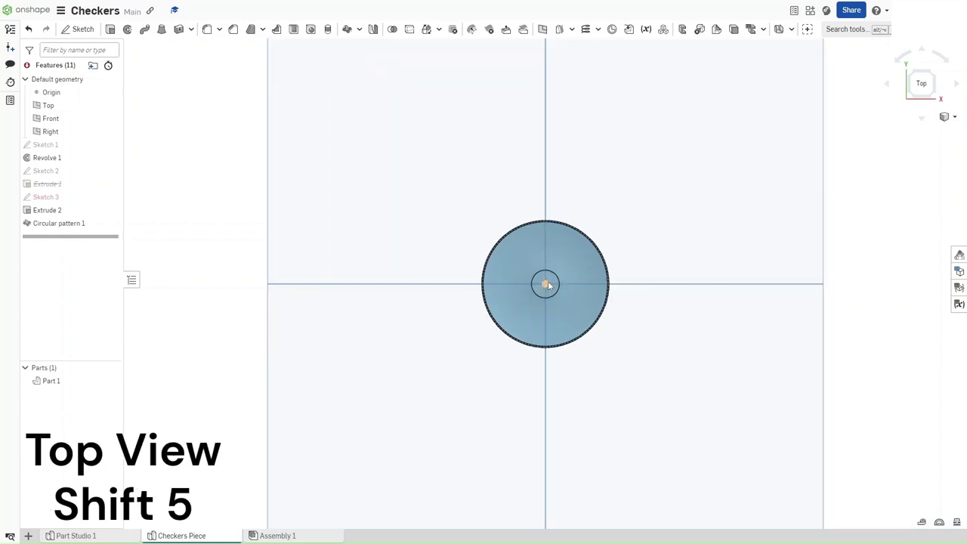
scroll(547, 284, "up", 5)
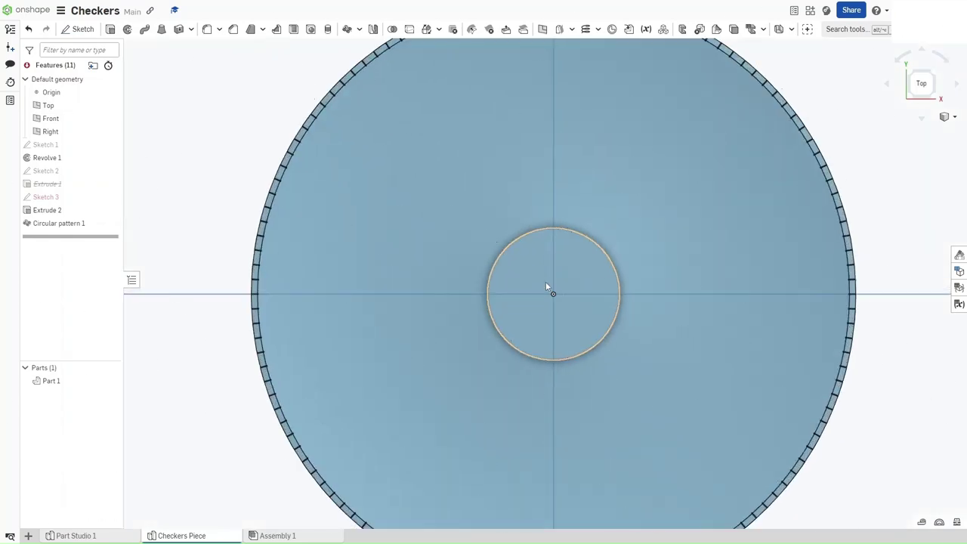
scroll(548, 287, "up", 3)
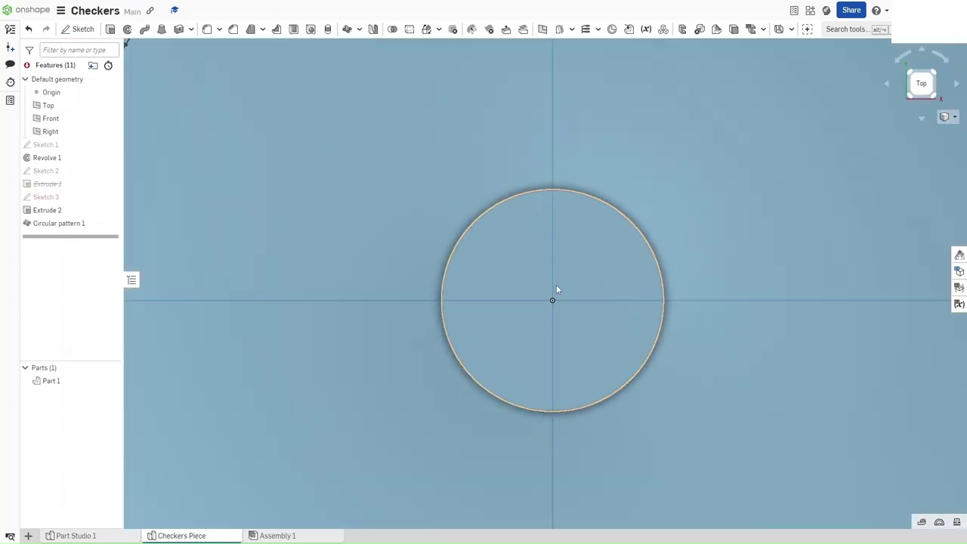
left_click(587, 252)
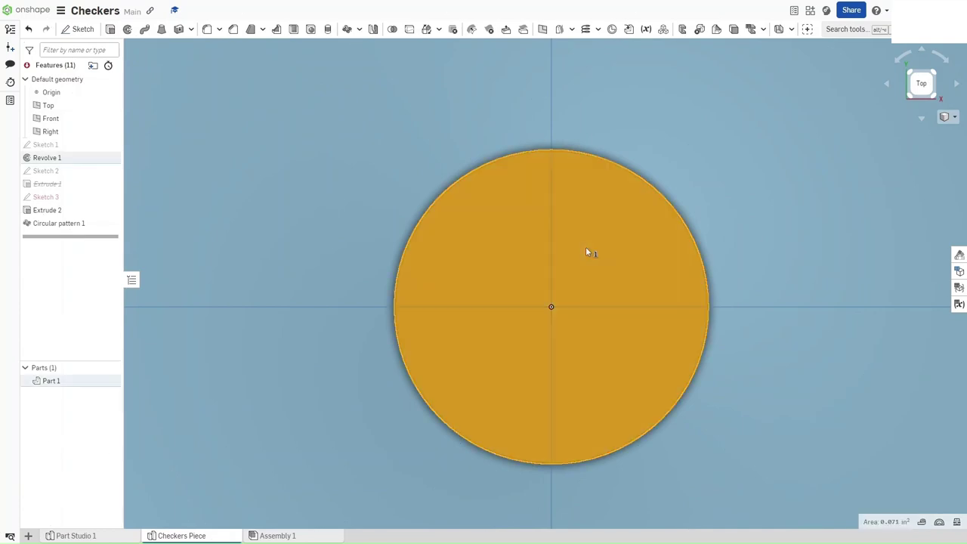
key("shift+s")
middle_click_drag(579, 243, 558, 231)
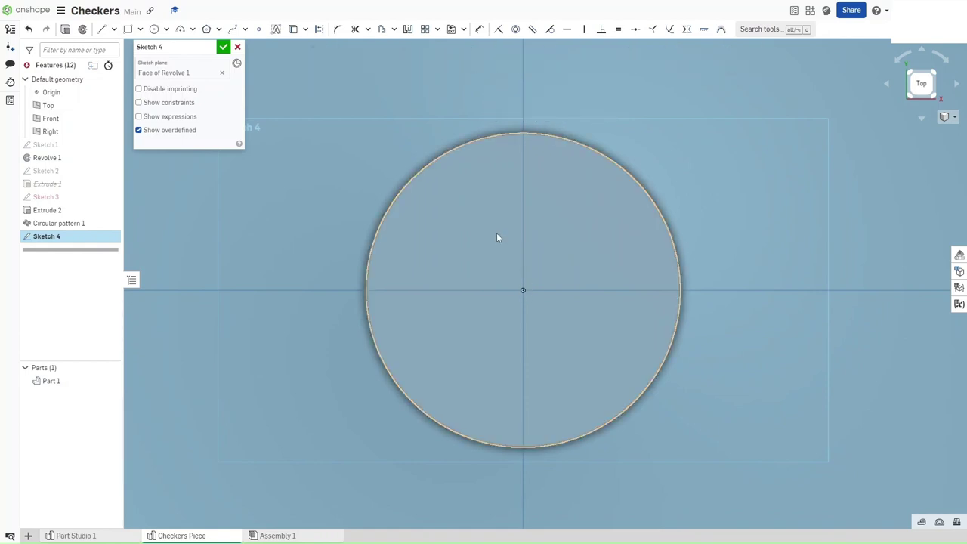
Draw a closed ten-line five-pointed star outline inside the centre circle
key("l")
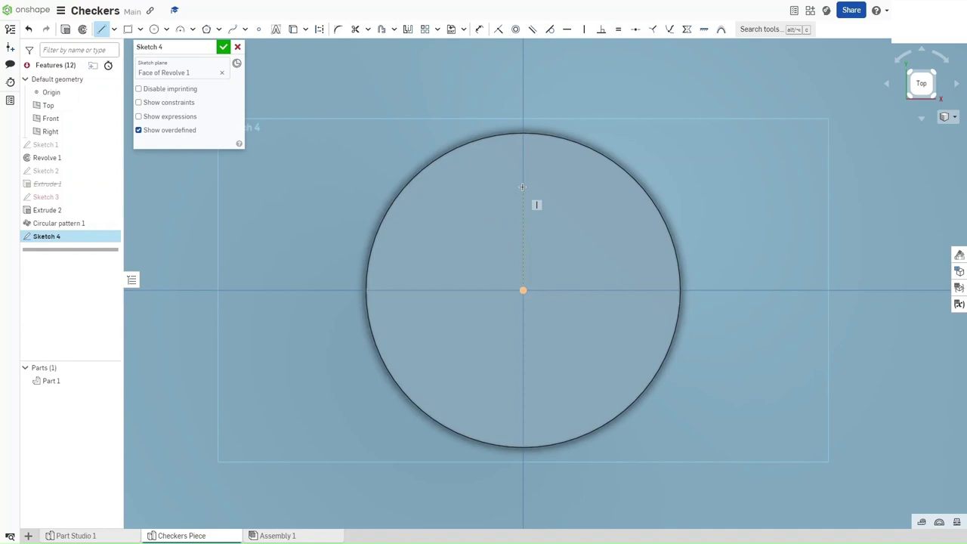
left_click(494, 247)
left_click(522, 178)
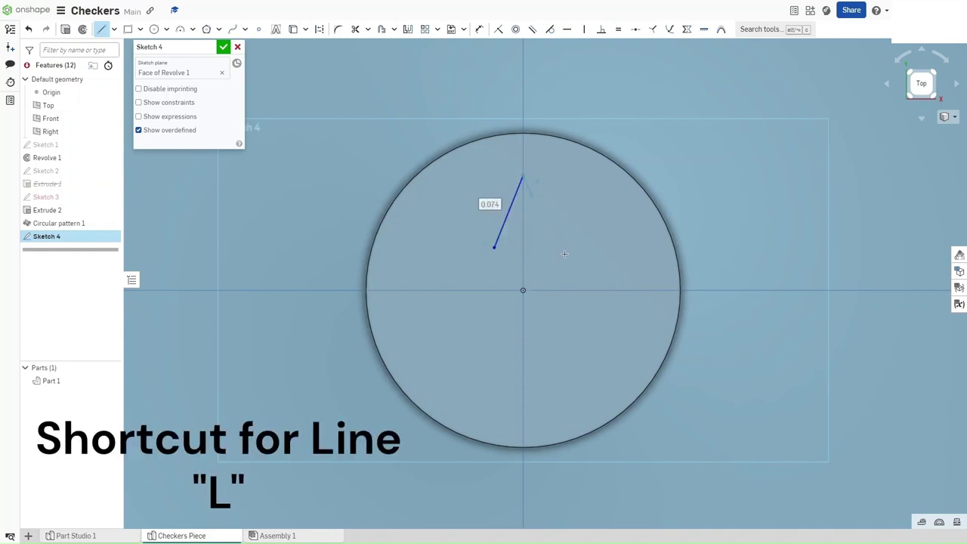
left_click(544, 241)
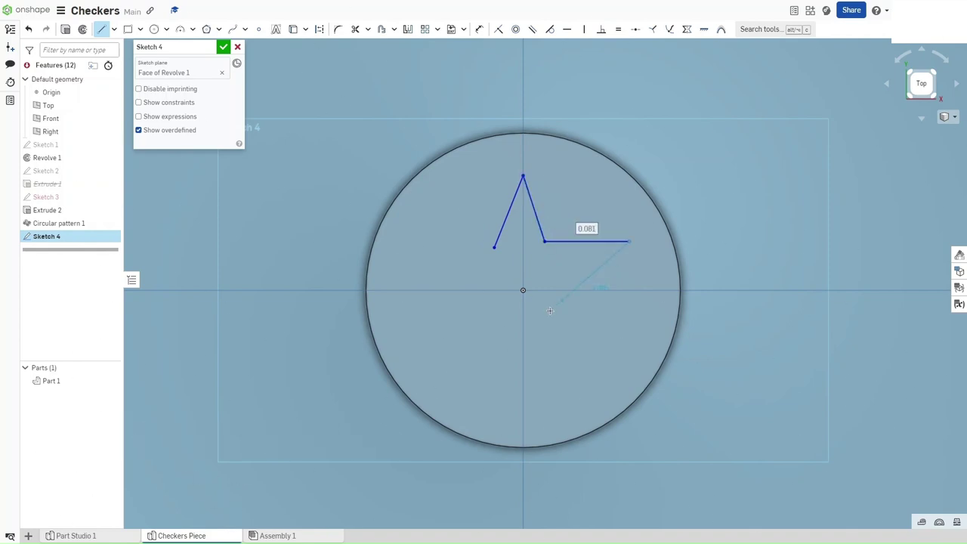
left_click(629, 241)
left_click(583, 388)
left_click(523, 320)
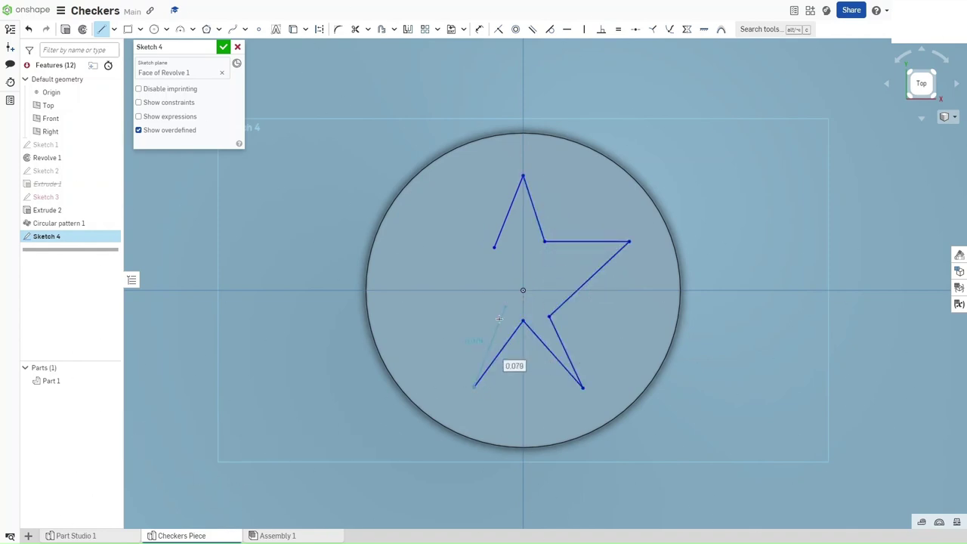
left_click(474, 386)
left_click(499, 319)
left_click(418, 248)
left_click(494, 248)
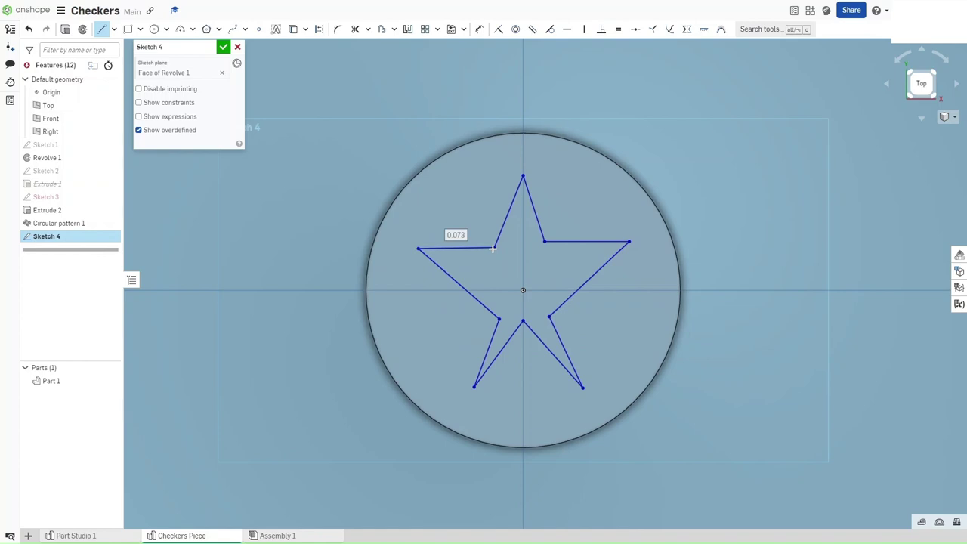
key("Escape")
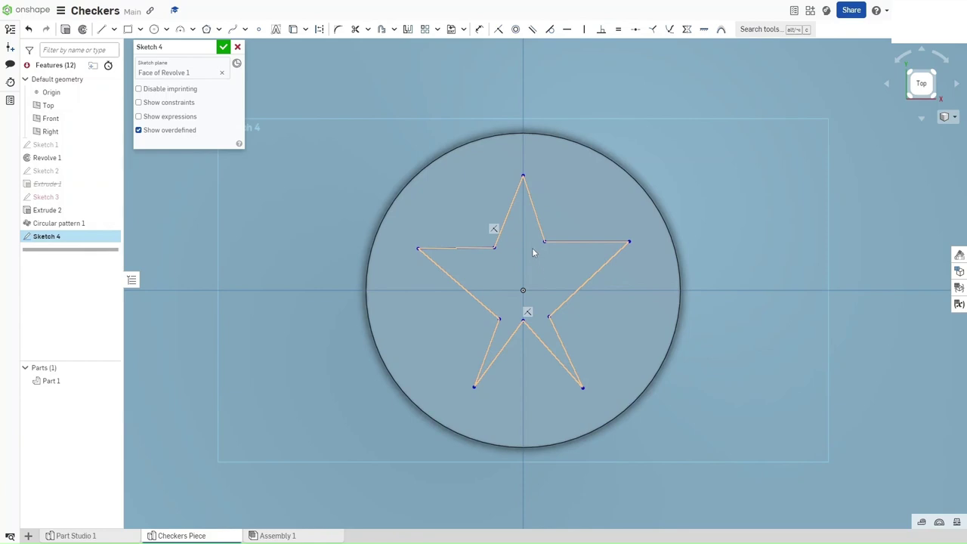
Make the star's upper inner corners, lower inner corners and lower tips horizontal pairs
key("h")
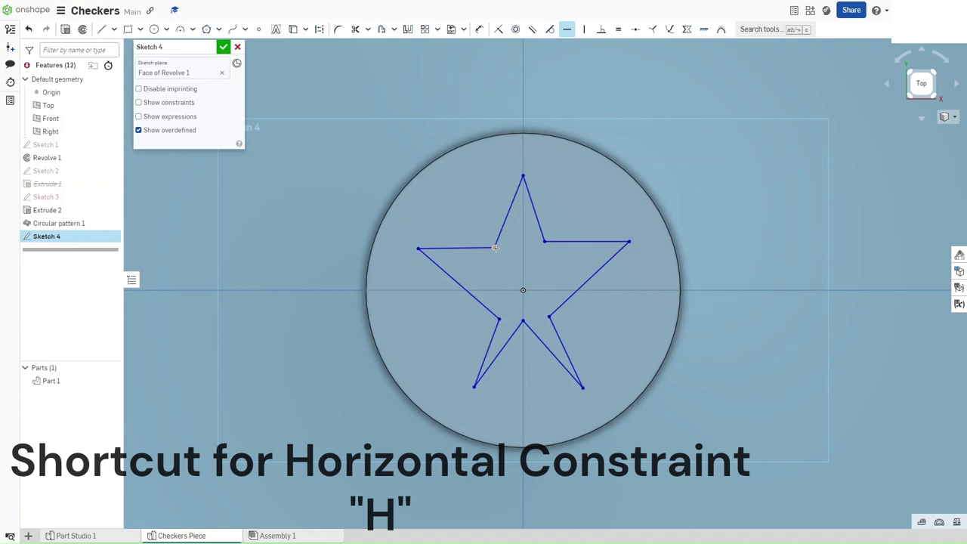
left_click(495, 248)
left_click(545, 241)
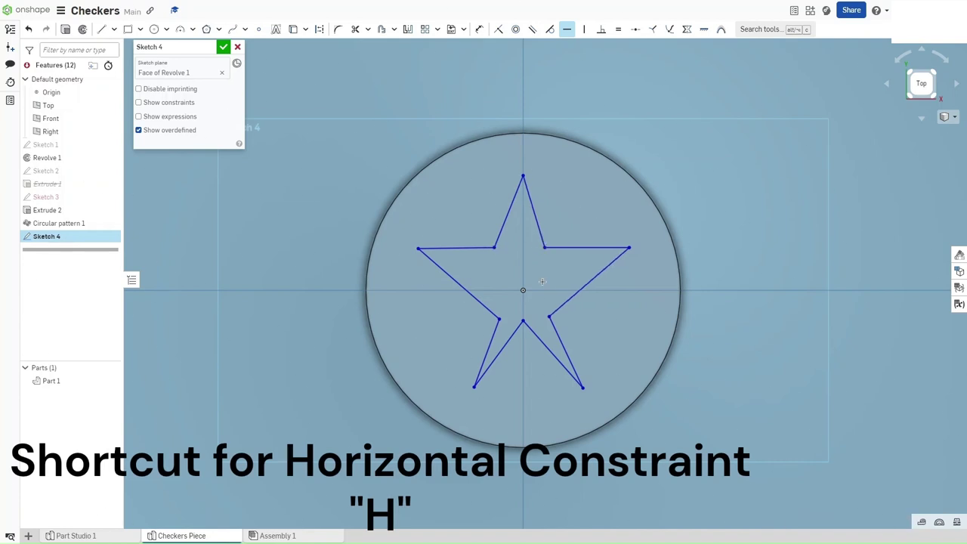
left_click(549, 317)
left_click(498, 319)
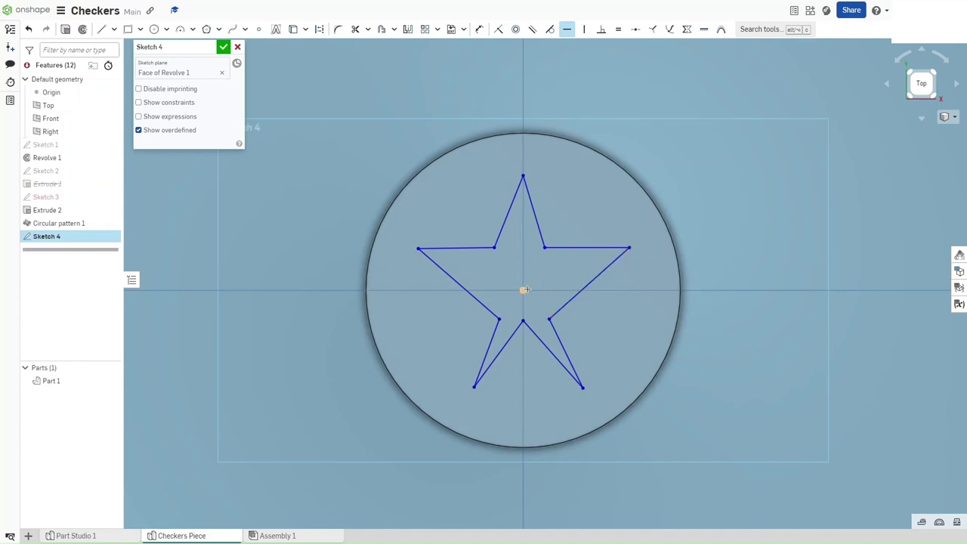
left_click(583, 387)
left_click(474, 387)
Apply Equal constraints to matching pairs of star edges to make it symmetric
key("e")
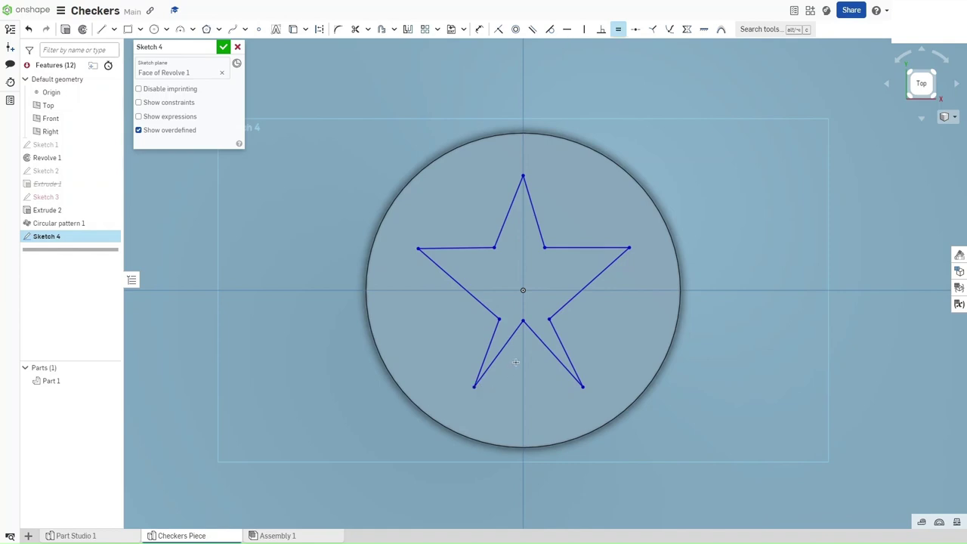
left_click(460, 245)
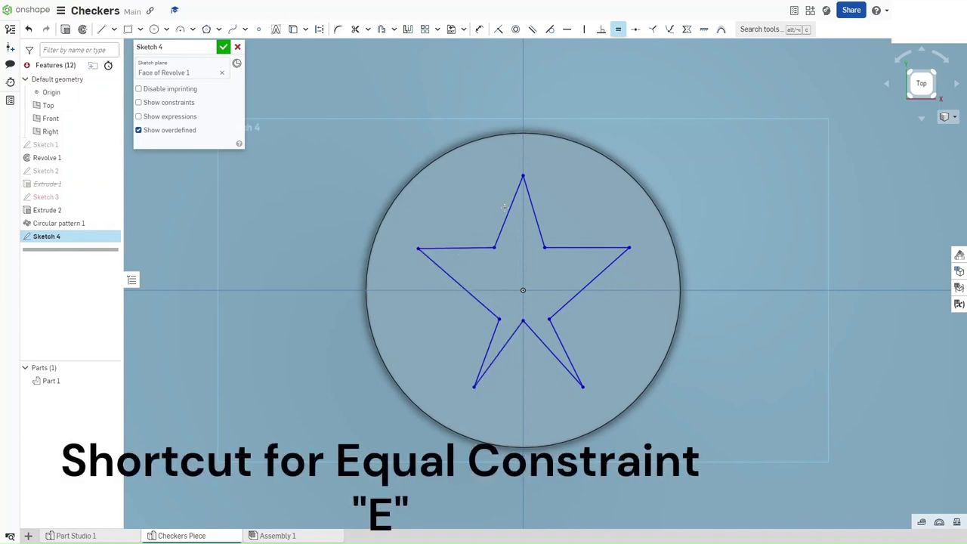
left_click(530, 204)
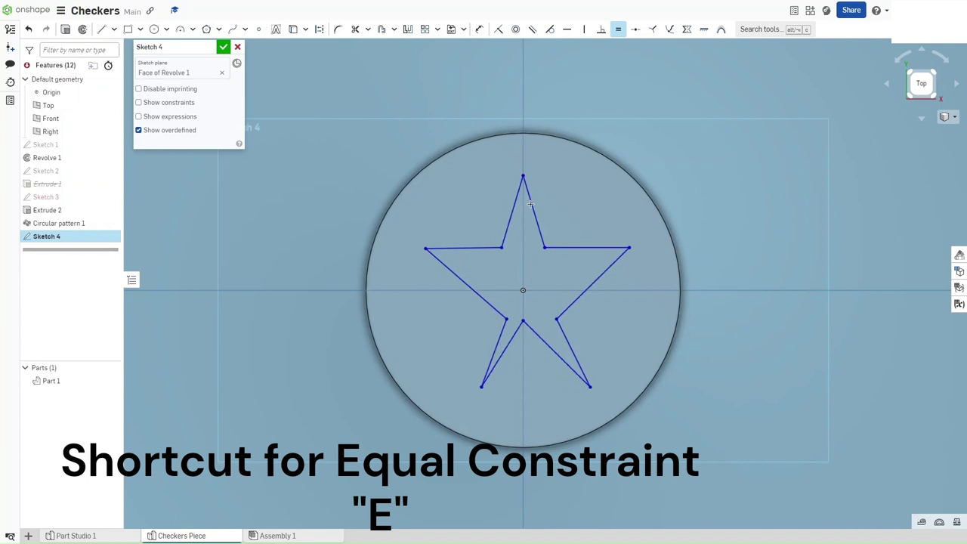
left_click(559, 247)
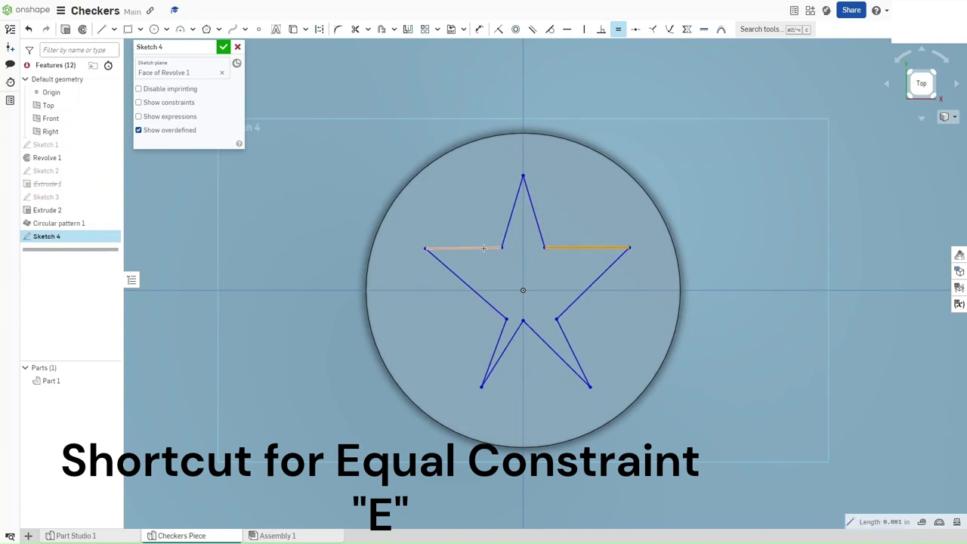
left_click(485, 247)
left_click(462, 280)
left_click(573, 301)
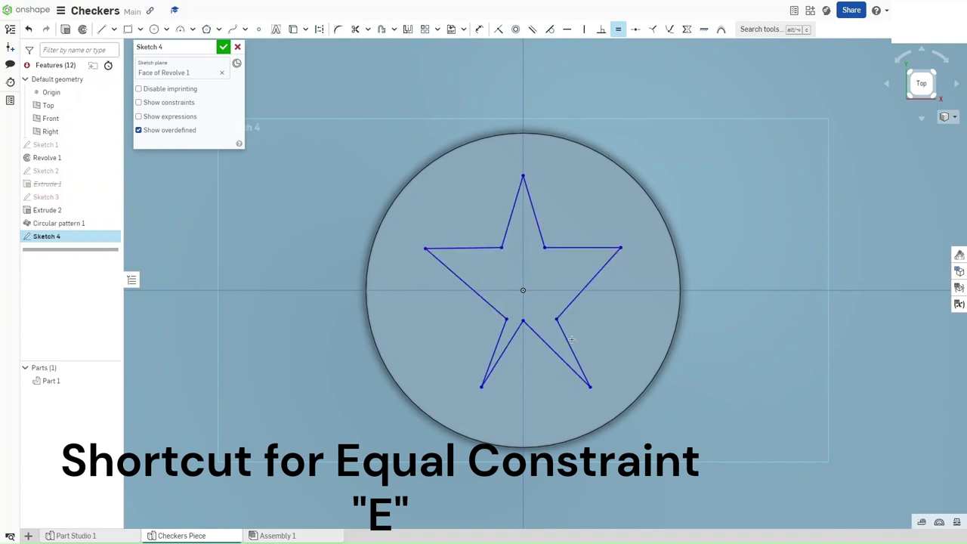
left_click(564, 340)
left_click(533, 340)
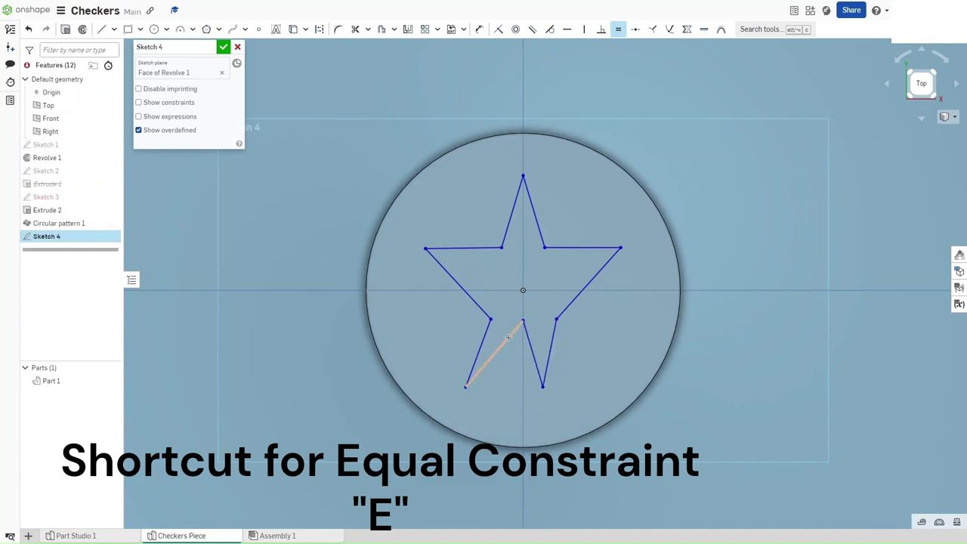
left_click(509, 337)
left_click(482, 337)
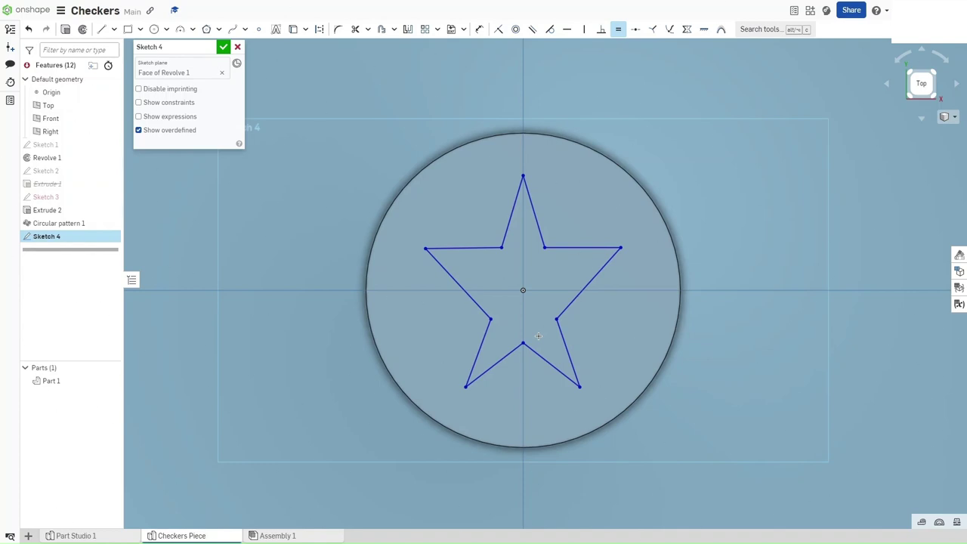
Dimension the star's tip-to-tip width at 0.272 and its tip-to-circle gap at 0.007
key("d")
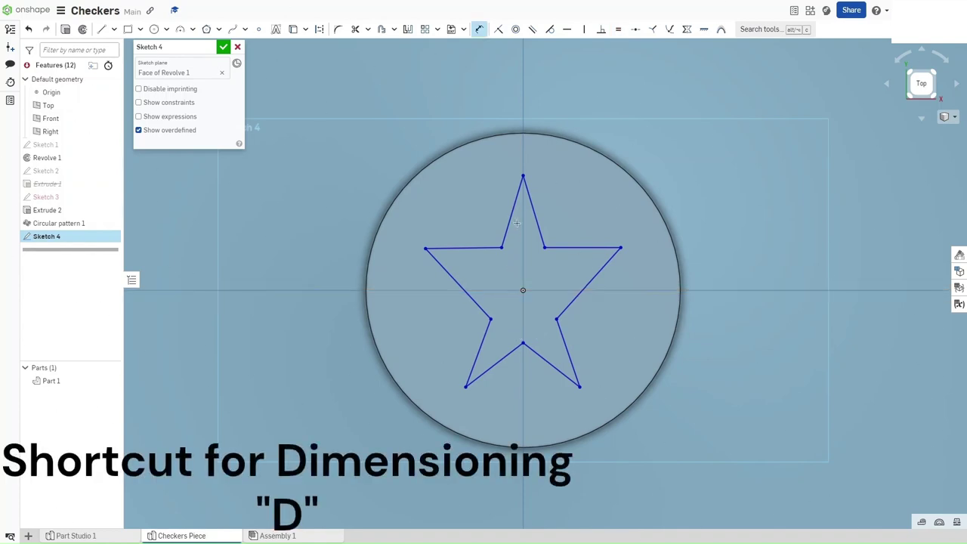
left_click(427, 248)
left_click(621, 247)
left_click(554, 202)
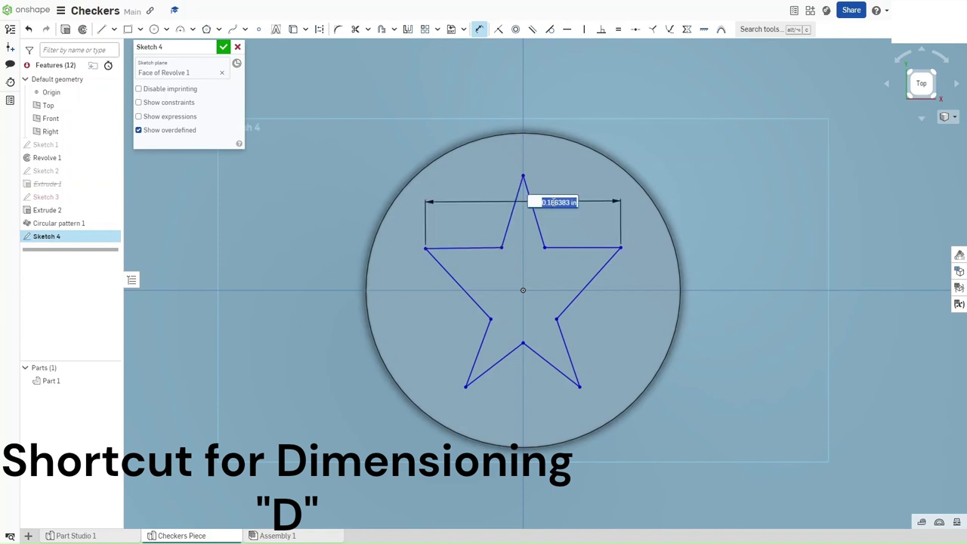
left_click(567, 202)
type("0.2")
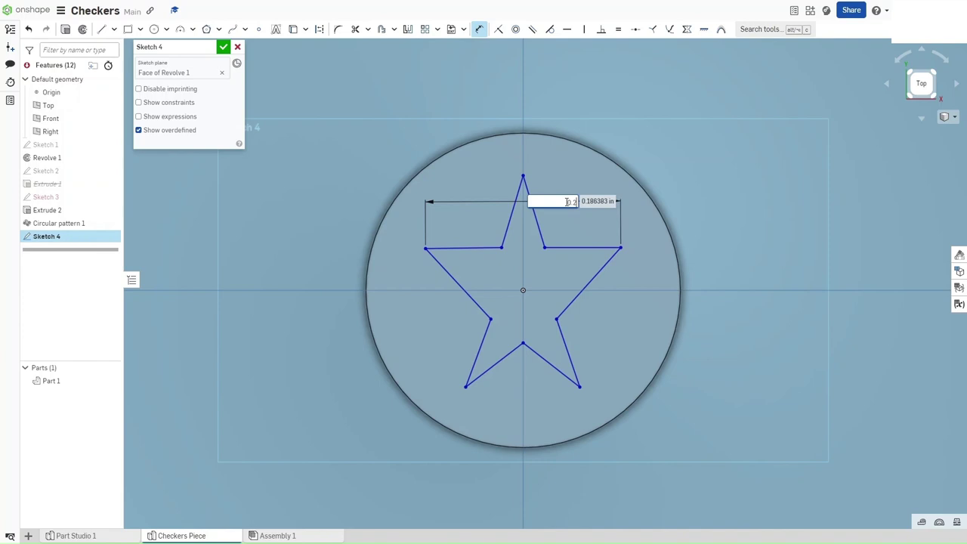
type("72")
key("Return")
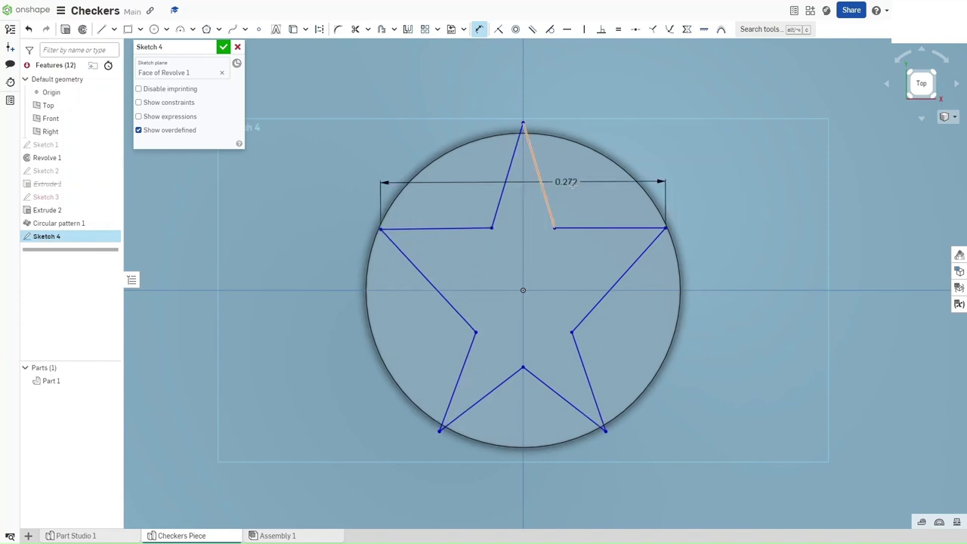
left_click(656, 208)
left_click(684, 205)
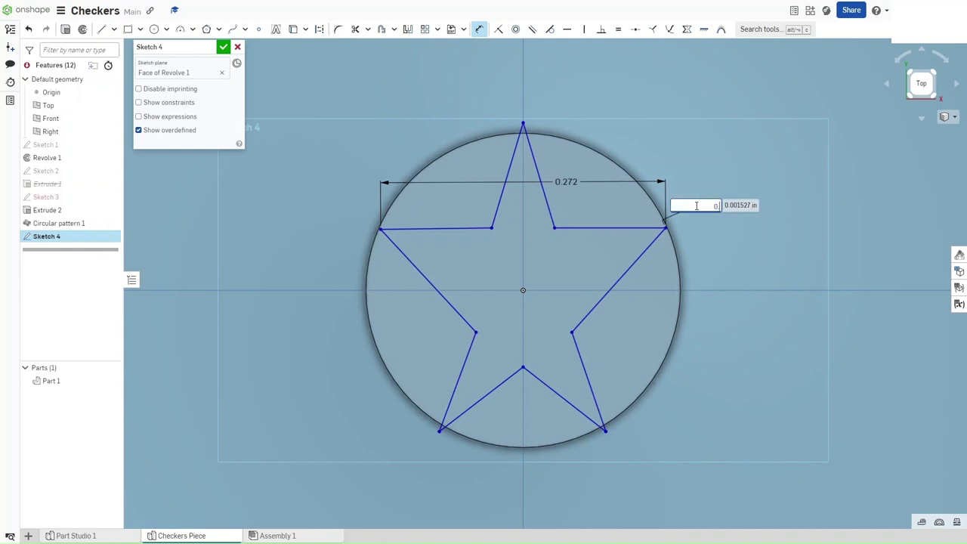
key("Return")
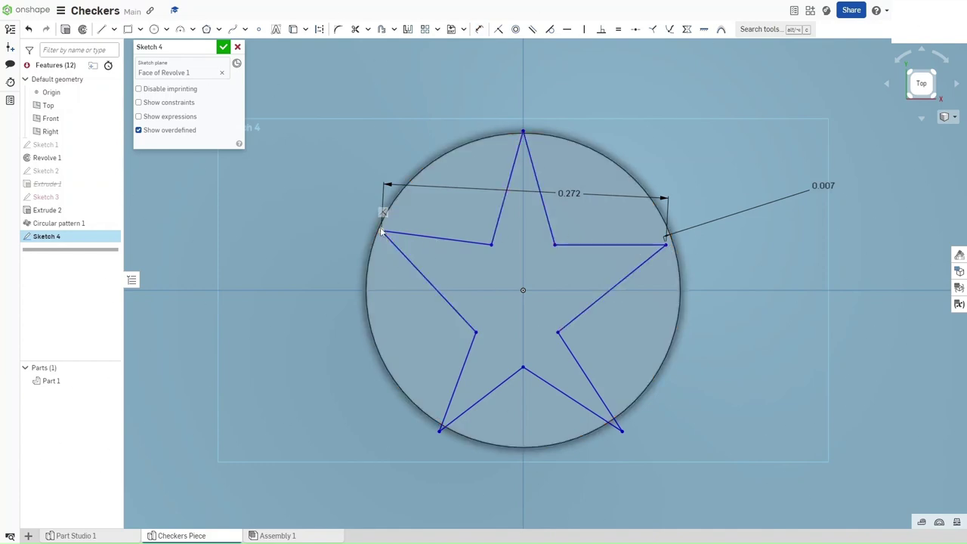
Make the star's upper-left edge horizontal and pull its top point inside the circle
double_click(435, 239)
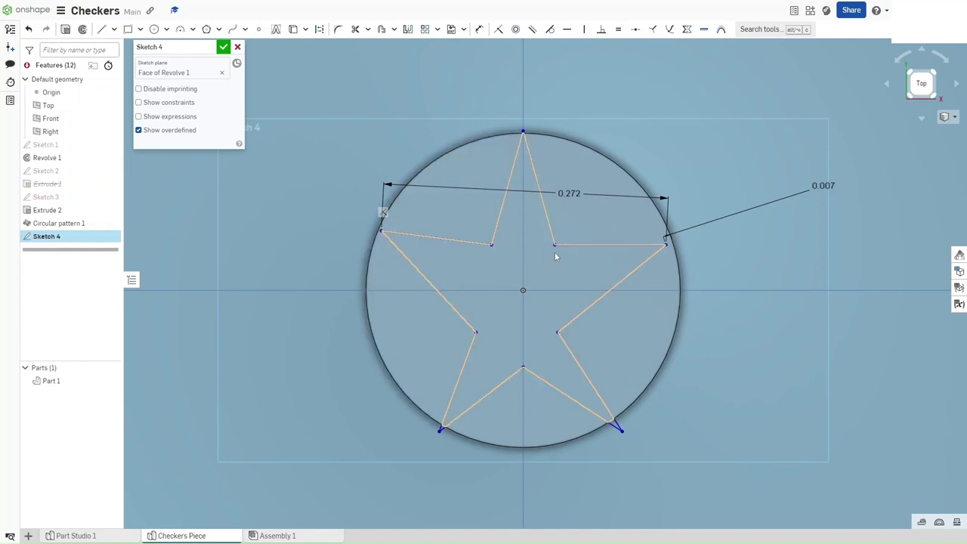
key("h")
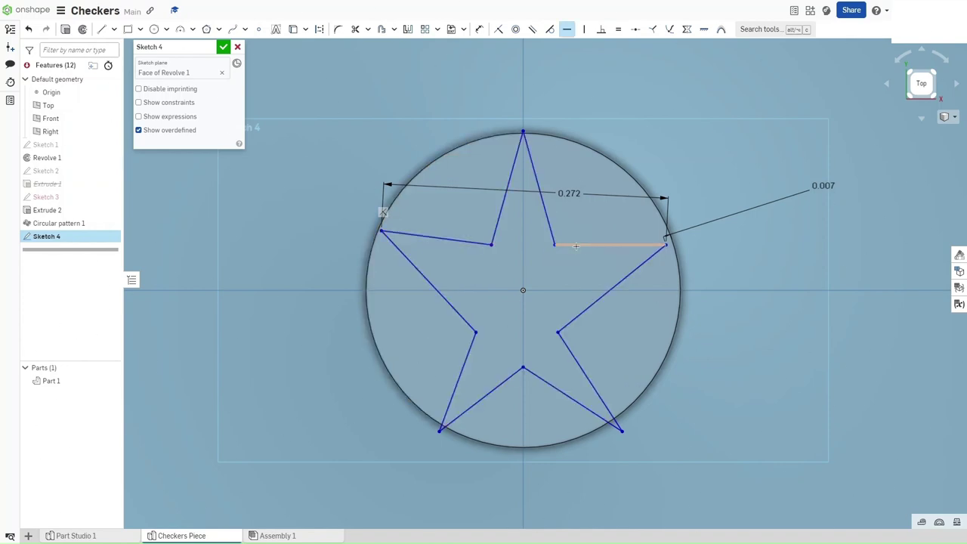
left_click(448, 237)
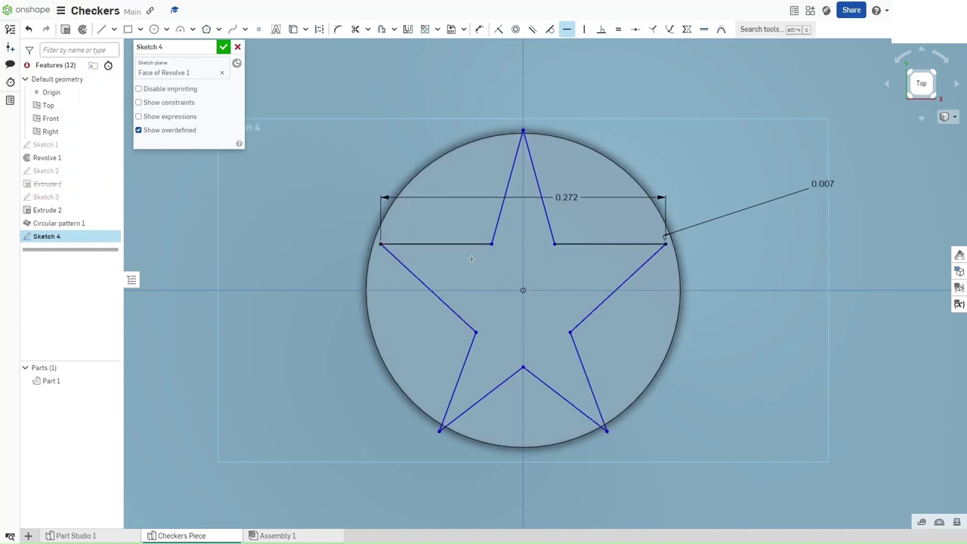
key("Escape")
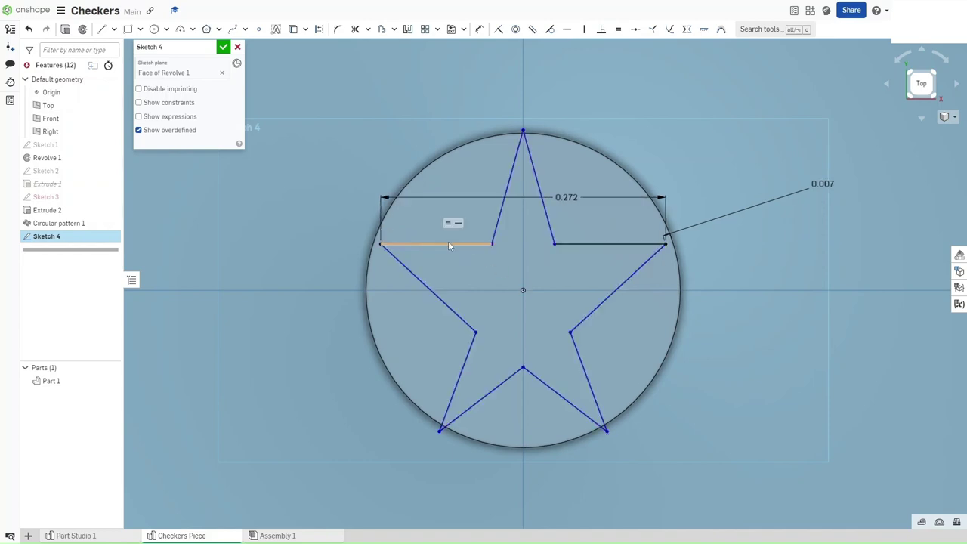
double_click(646, 245)
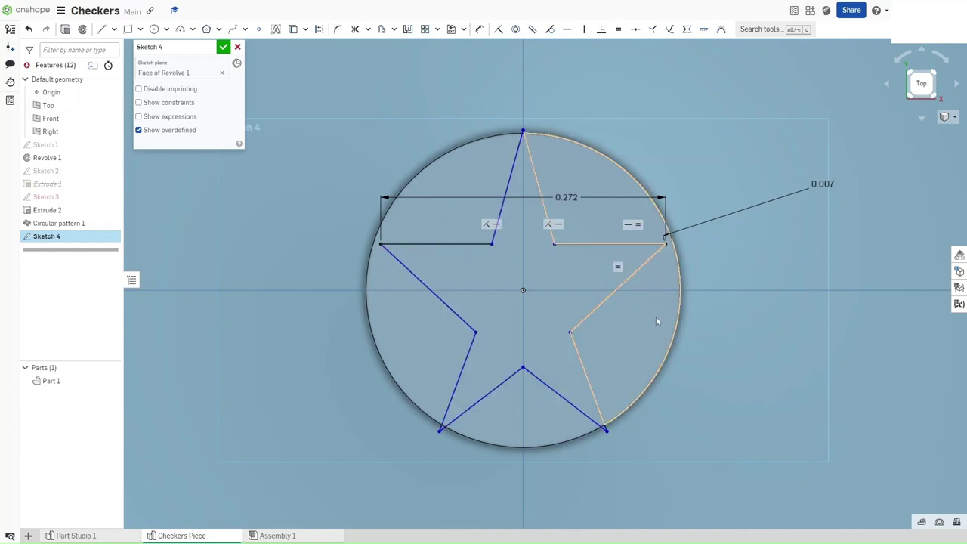
left_click(550, 185)
left_click_drag(523, 132, 523, 149)
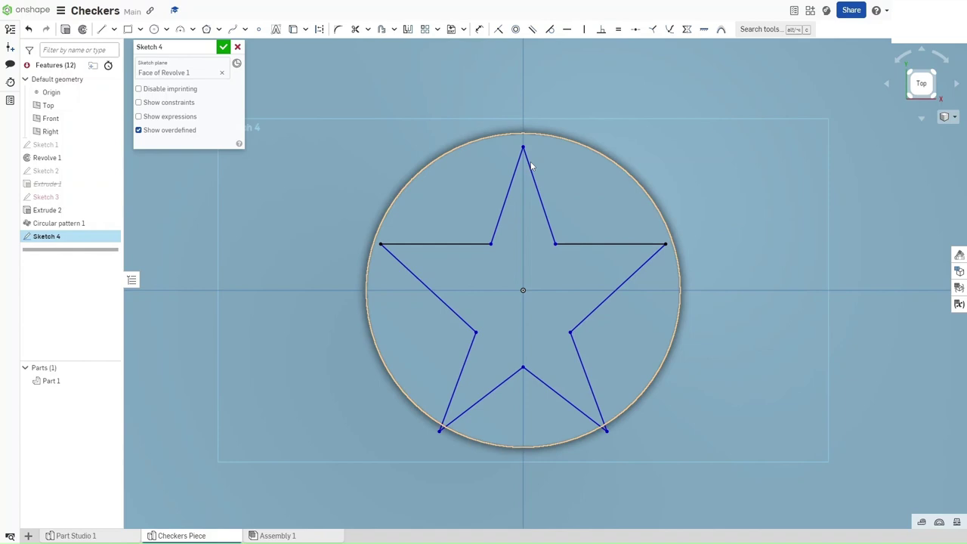
Set the star's top-right edge length to 0.1 and its top tip angle to 35°
key("u")
left_click(529, 167)
left_click(541, 162)
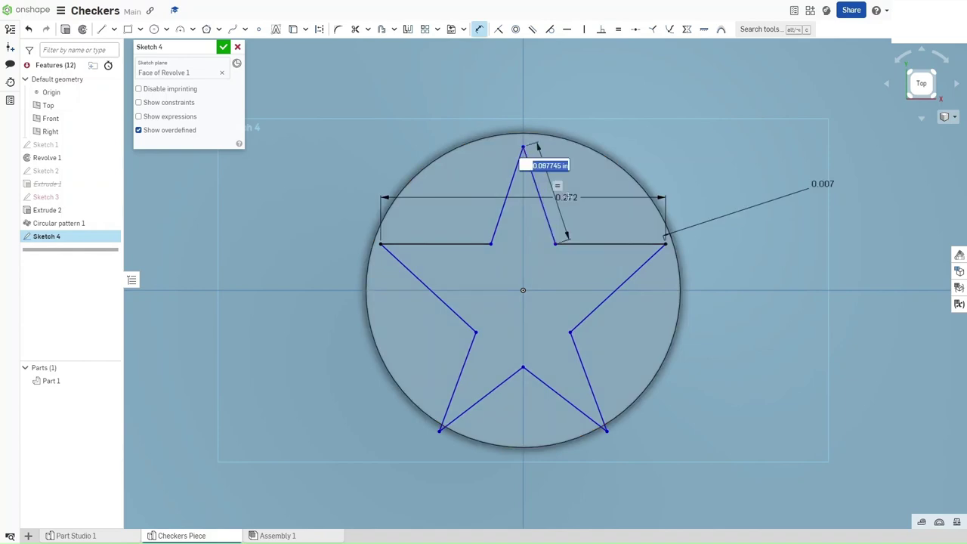
type("0.1")
key("Return")
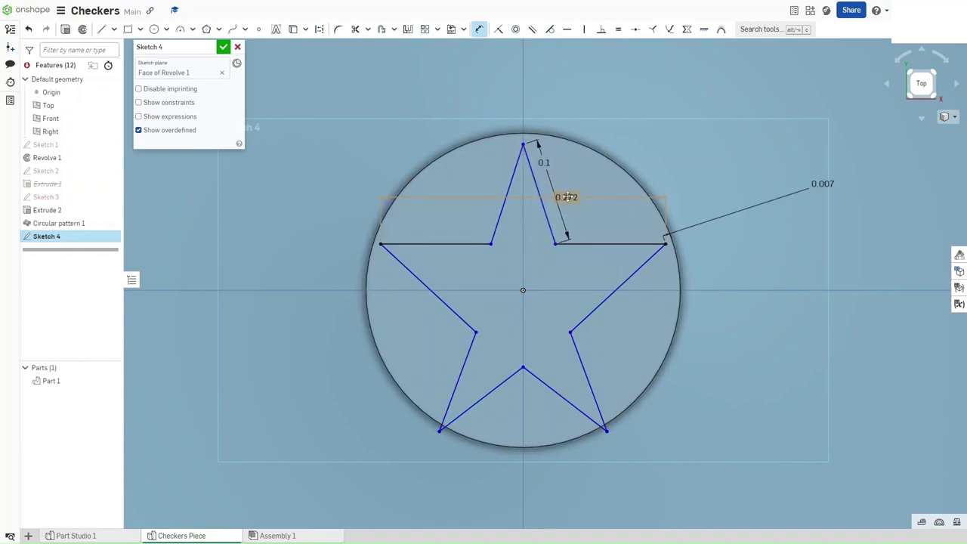
left_click(540, 195)
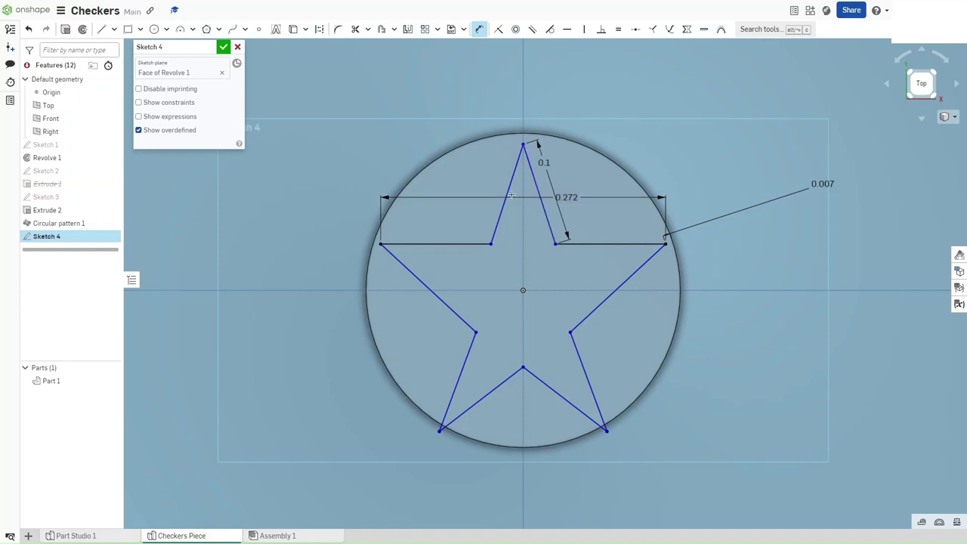
left_click(508, 192)
left_click(524, 227)
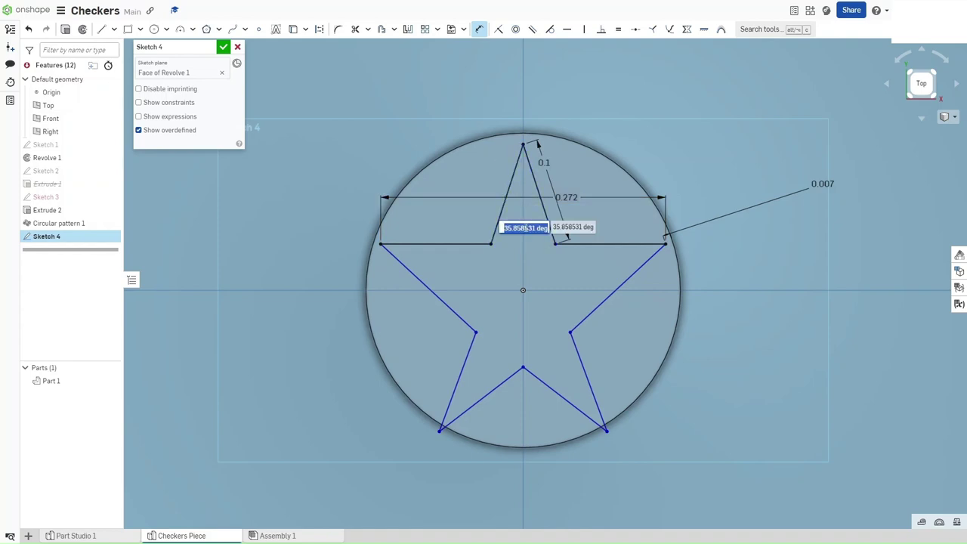
type("35")
key("Return")
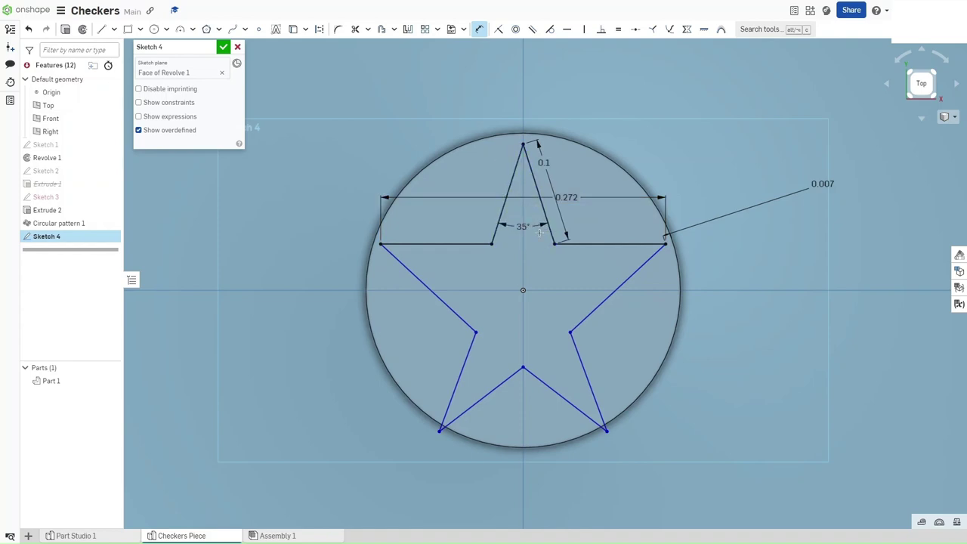
Drag the star's bottom-left point and inner left point upward to reshape it
key("Escape")
key("ctrl+a")
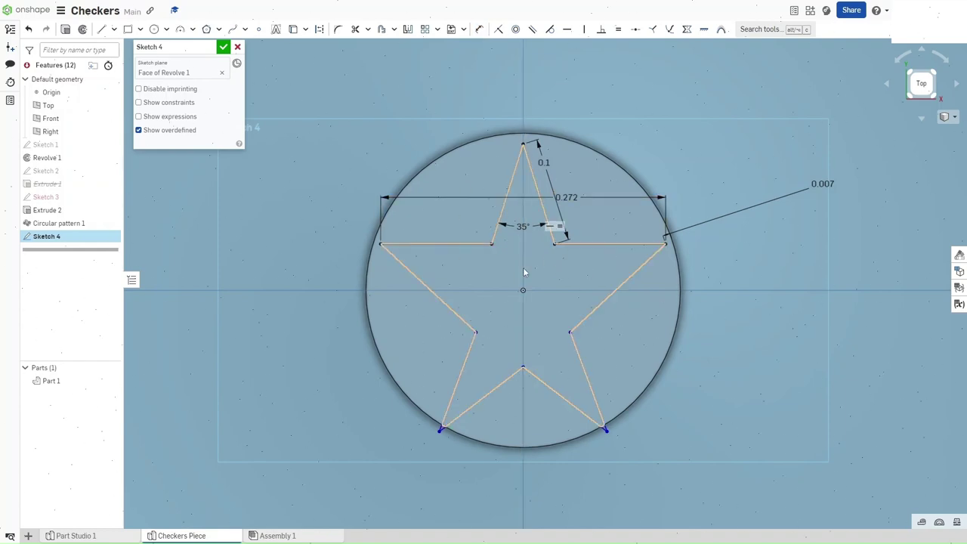
left_click(429, 422)
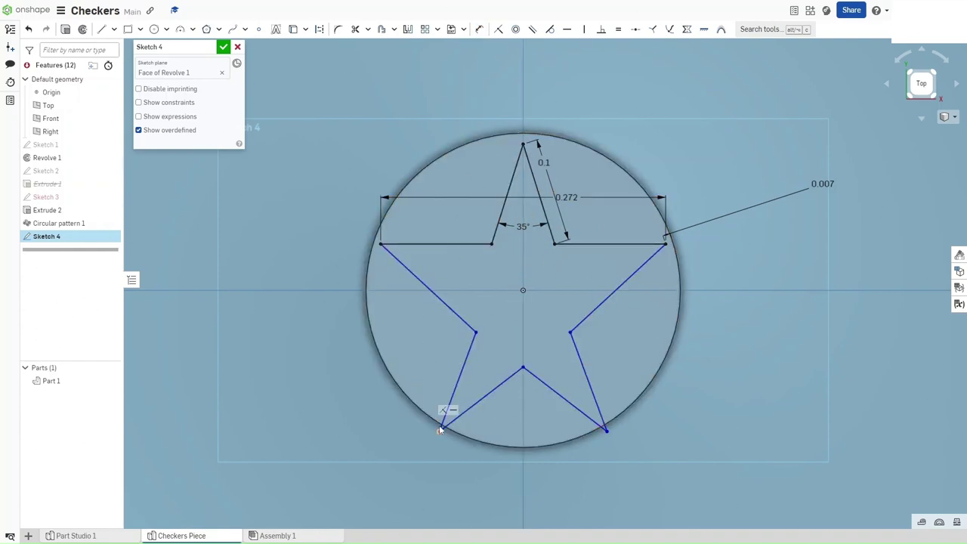
mouse_move(440, 429)
left_mouse_down()
mouse_move(456, 395)
mouse_move(466, 413)
mouse_move(451, 425)
mouse_move(431, 412)
left_mouse_up()
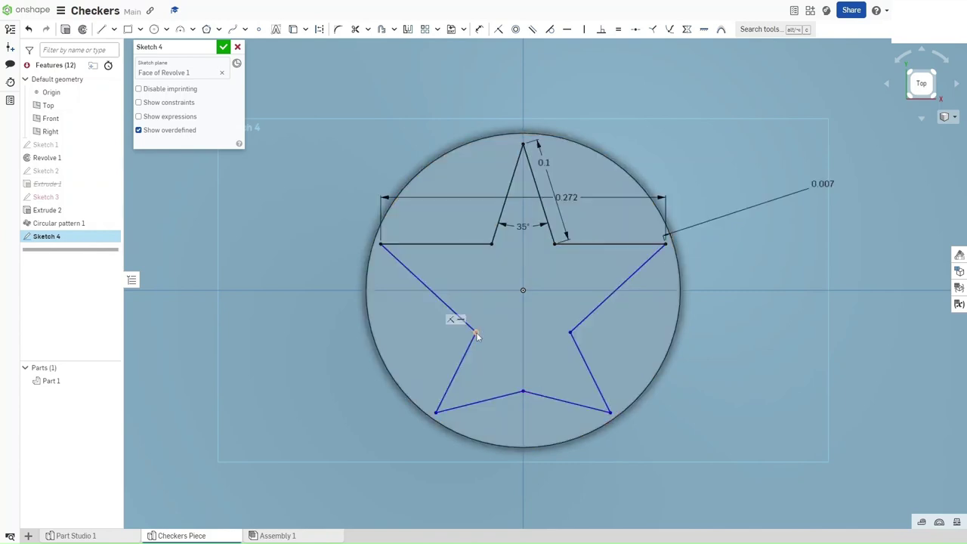
mouse_move(477, 332)
left_mouse_down()
mouse_move(476, 298)
mouse_move(486, 297)
mouse_move(471, 294)
left_mouse_up()
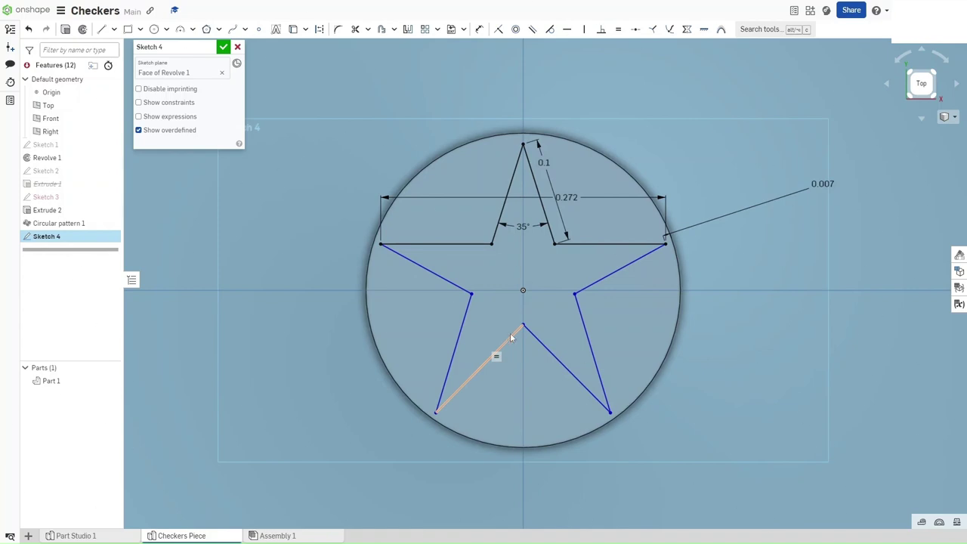
Dimension the star's top-to-inner-bottom vertical height at 0.19
key("u")
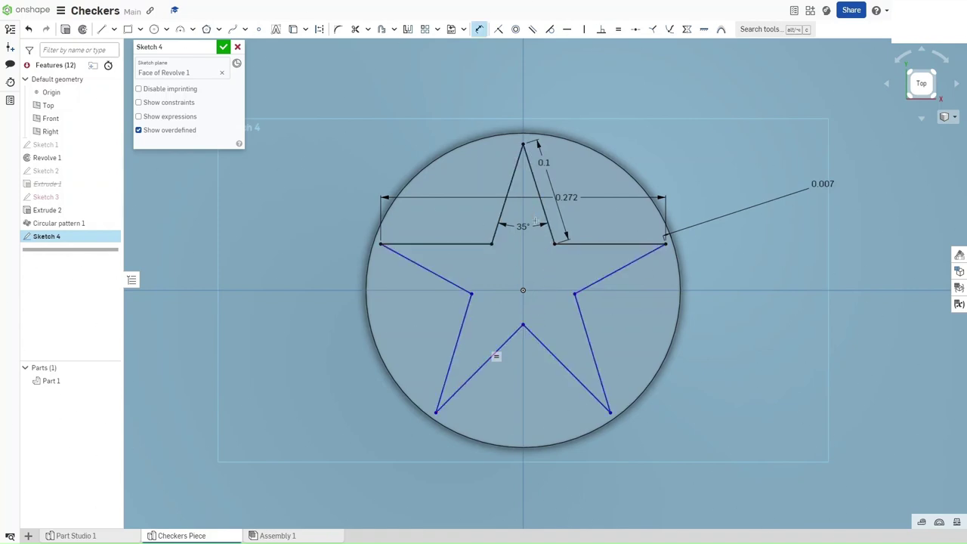
left_click(523, 327)
left_click(523, 145)
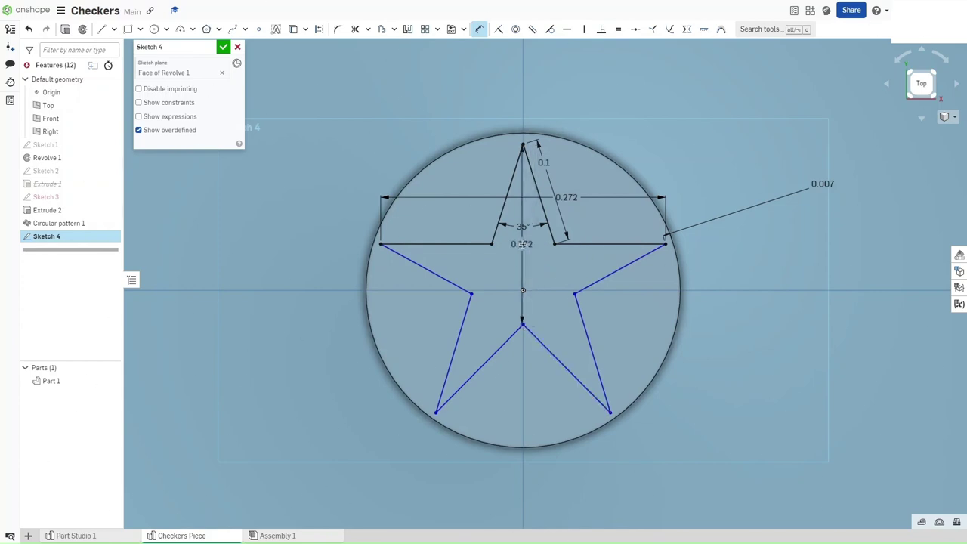
left_click(523, 243)
type("0.1")
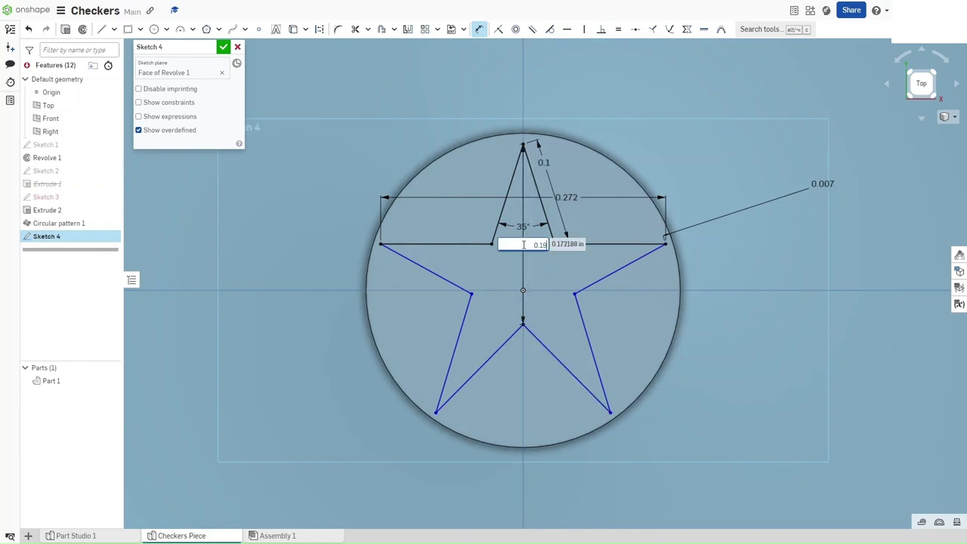
type("9")
key("Return")
key("Escape")
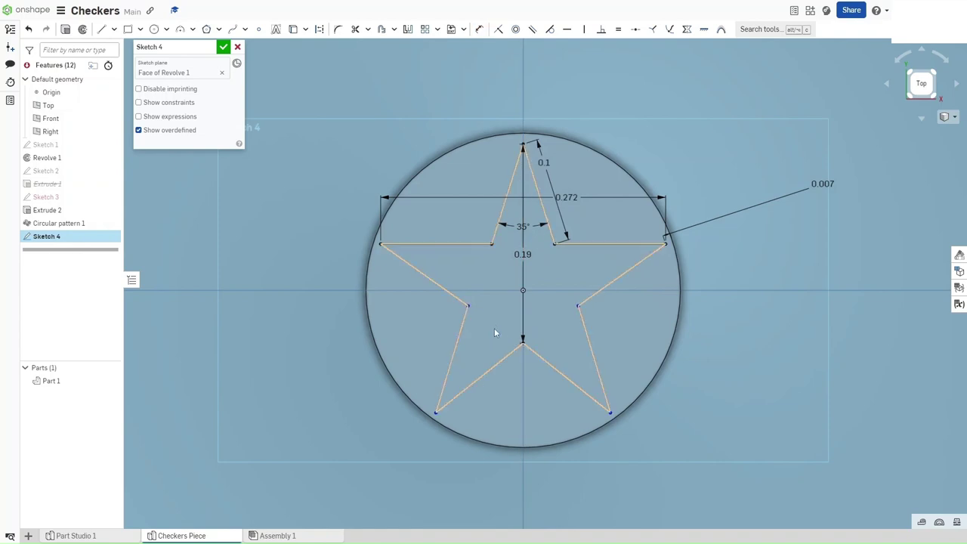
left_click(481, 339)
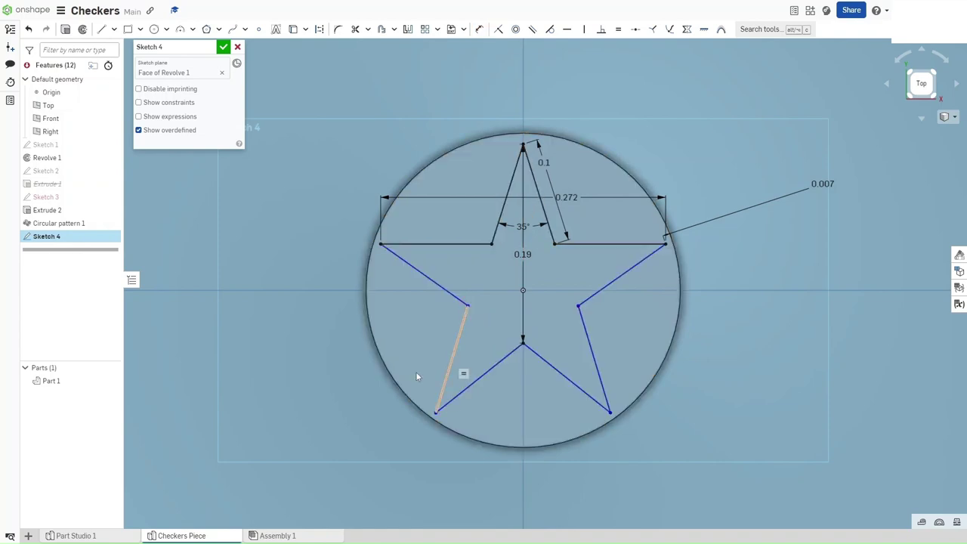
Set the left arm's inner-corner angle to 35°, abandoning a matching right arm angle
key("d")
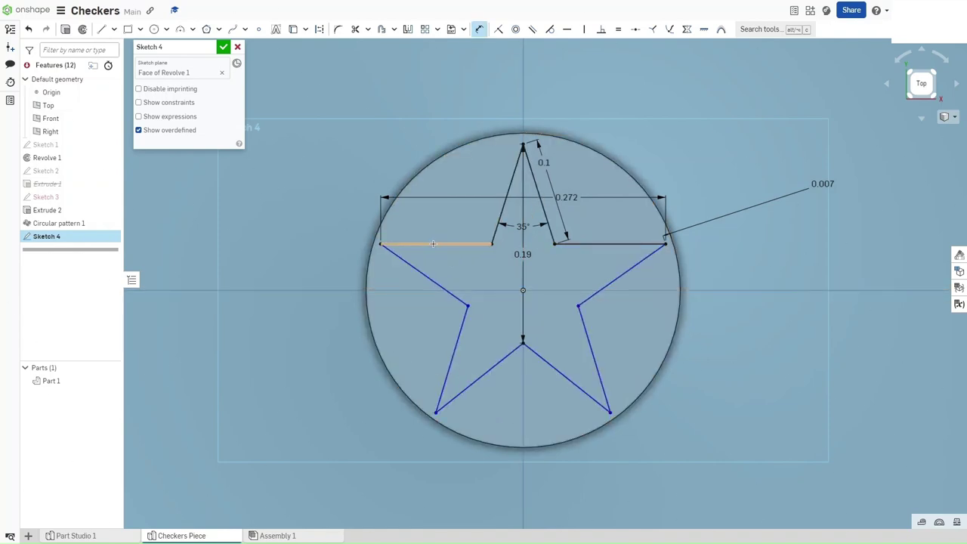
left_click(446, 243)
left_click(457, 298)
left_click(478, 274)
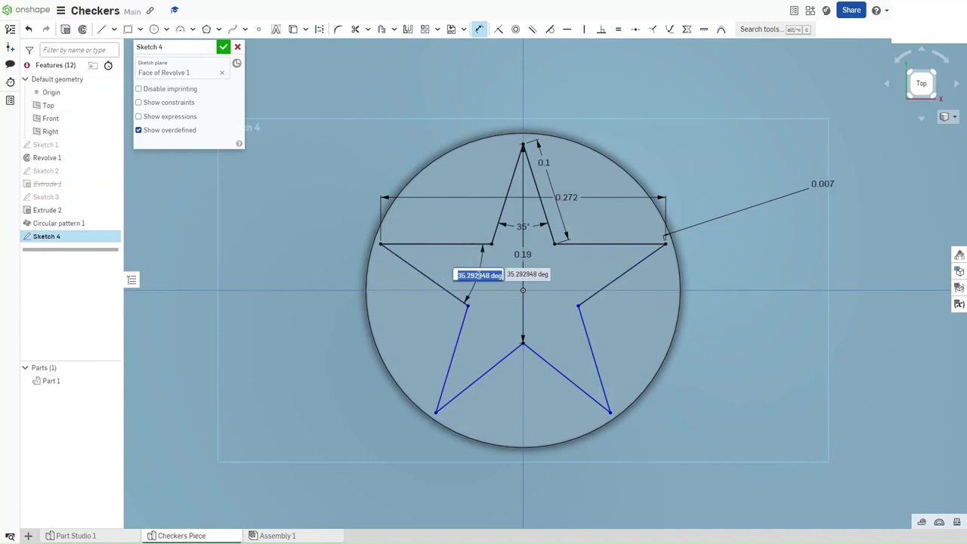
type("35")
key("Return")
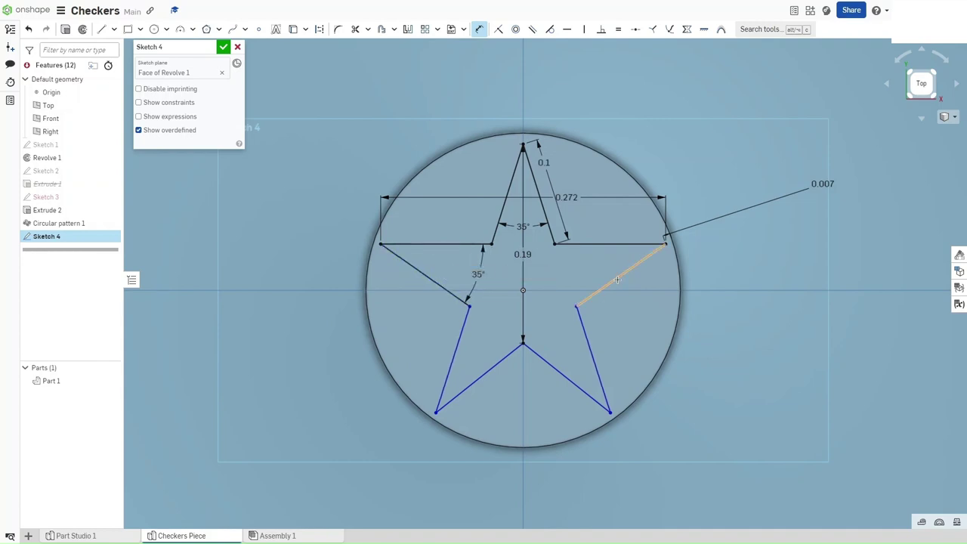
left_click(620, 275)
left_click(588, 243)
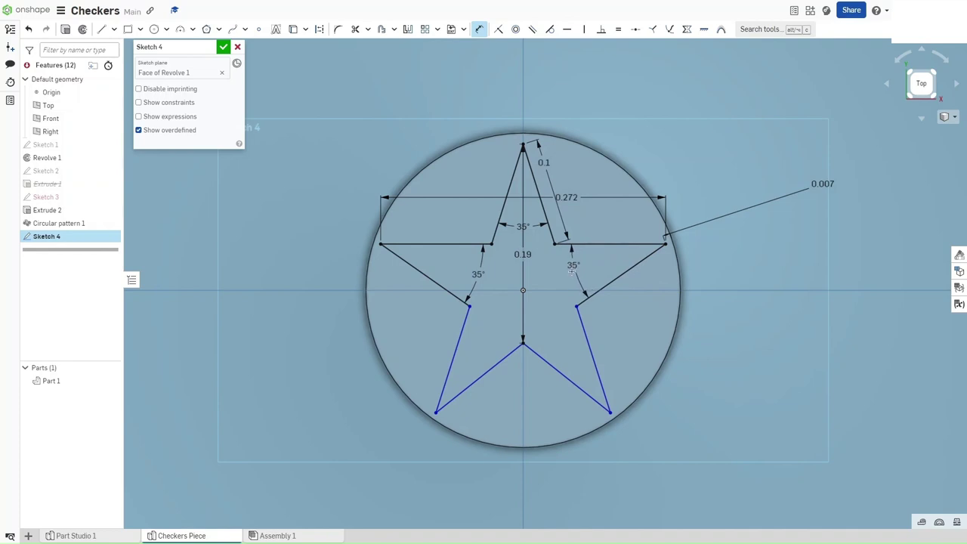
left_click(576, 282)
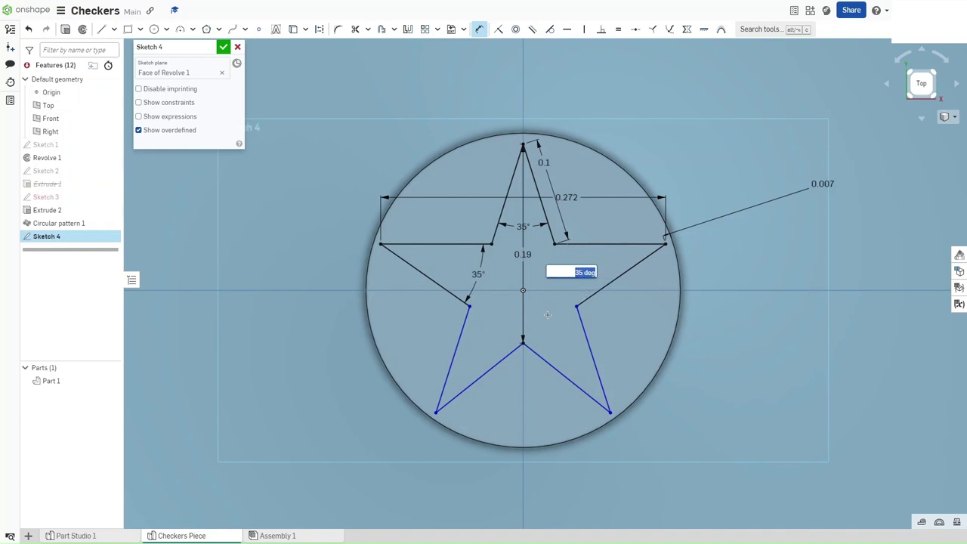
key("Escape")
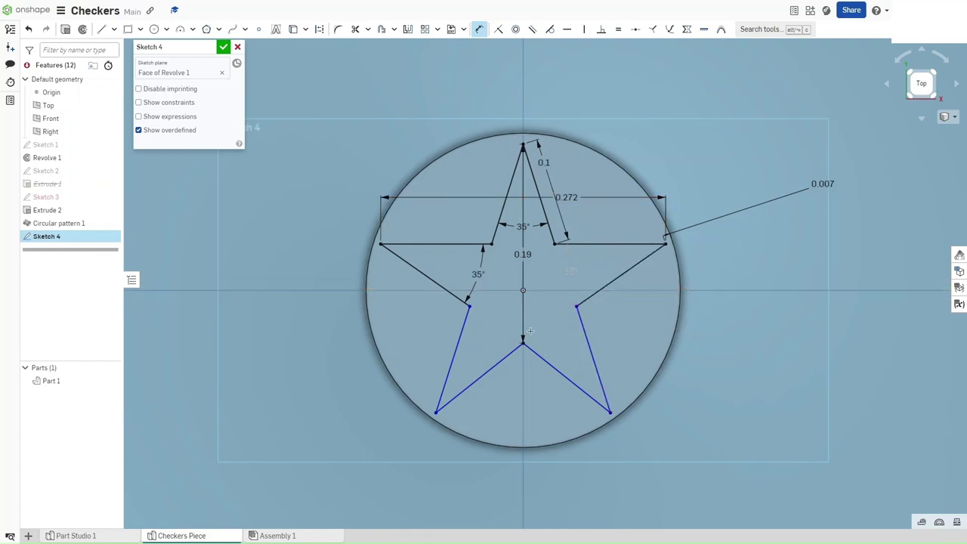
Extrude Sketch 4's star 0.01 in as an Add extrusion on the disc's centre
key("shift+e")
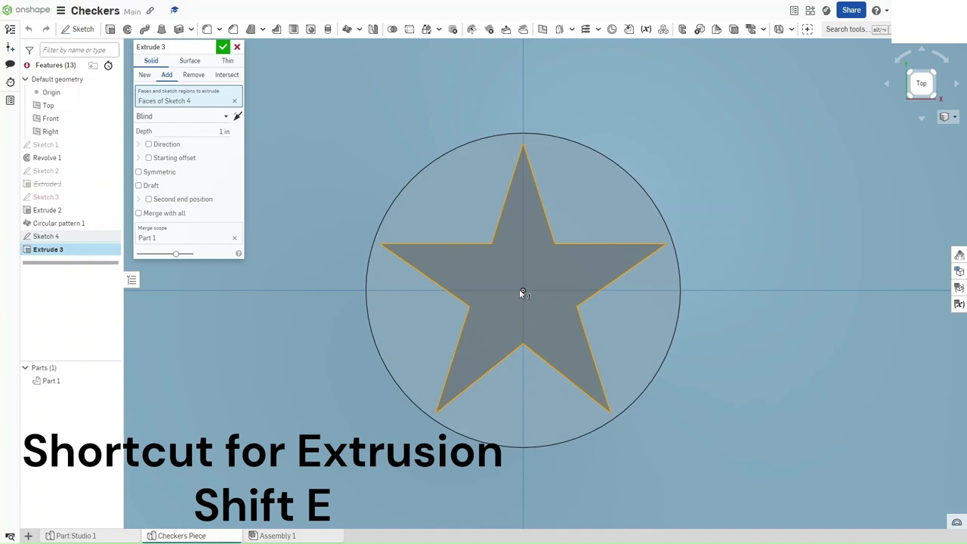
left_click(215, 131)
type("0.01")
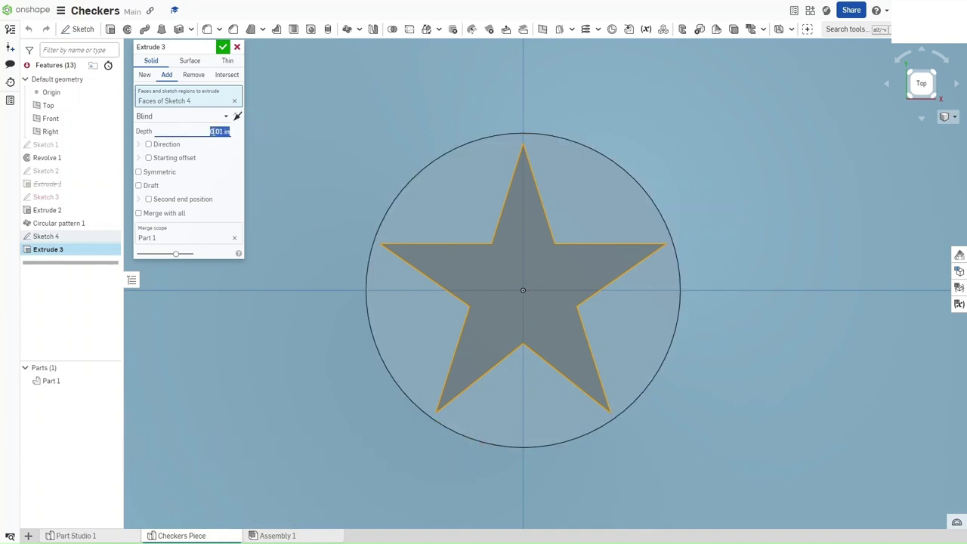
key("Return")
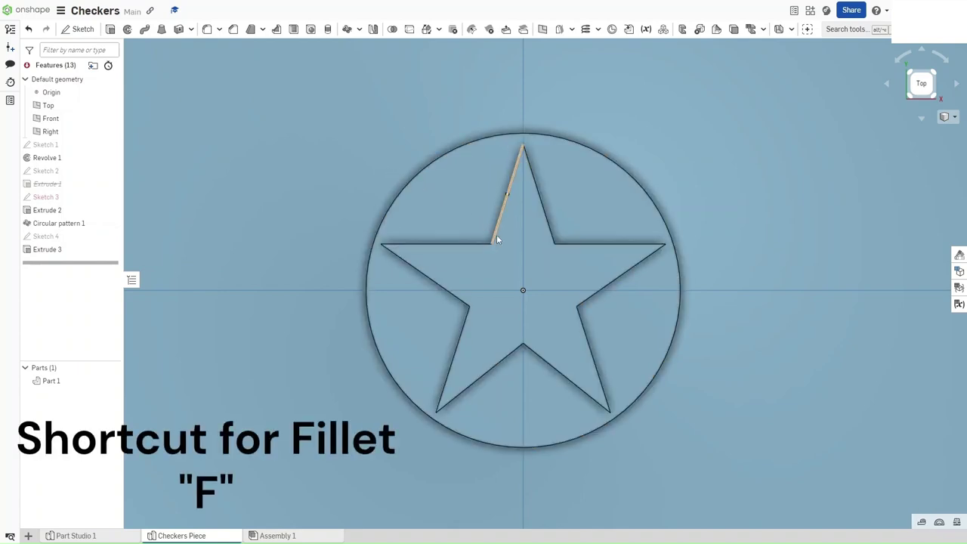
Fillet the edges of the star's top face with a 0.001 in radius
key("f")
mouse_move(522, 272)
right_mouse_down()
mouse_move(520, 230)
mouse_move(520, 258)
right_mouse_up()
left_click(492, 270)
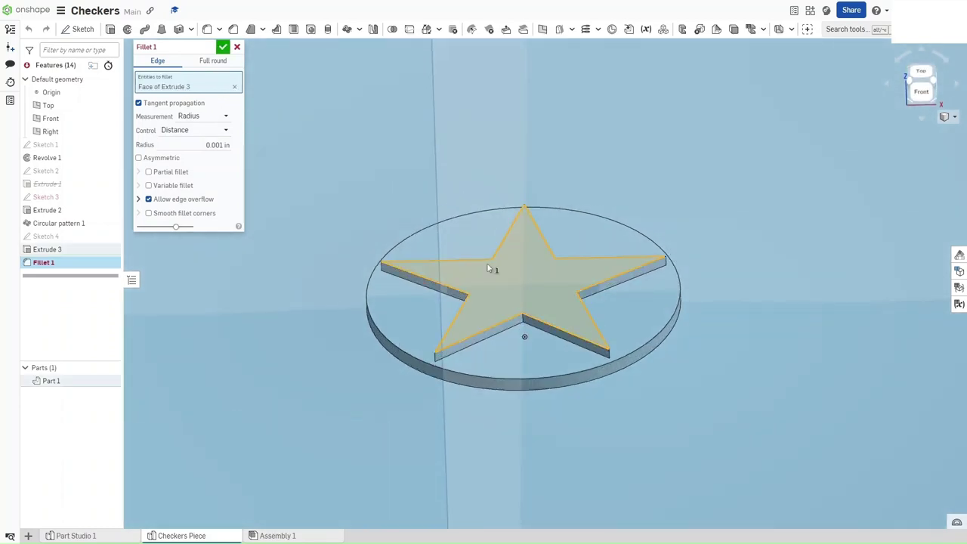
left_click(206, 144)
type("0")
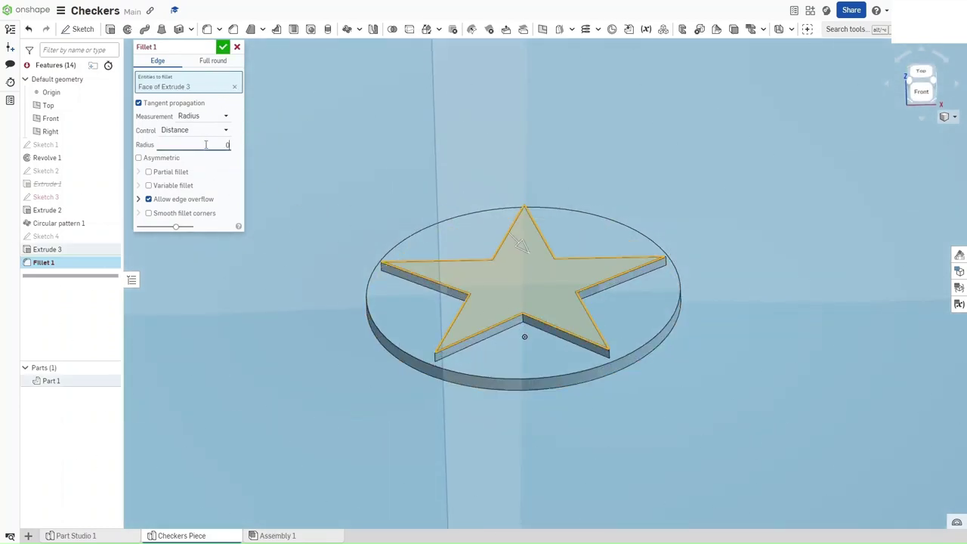
type(".001")
key("Return")
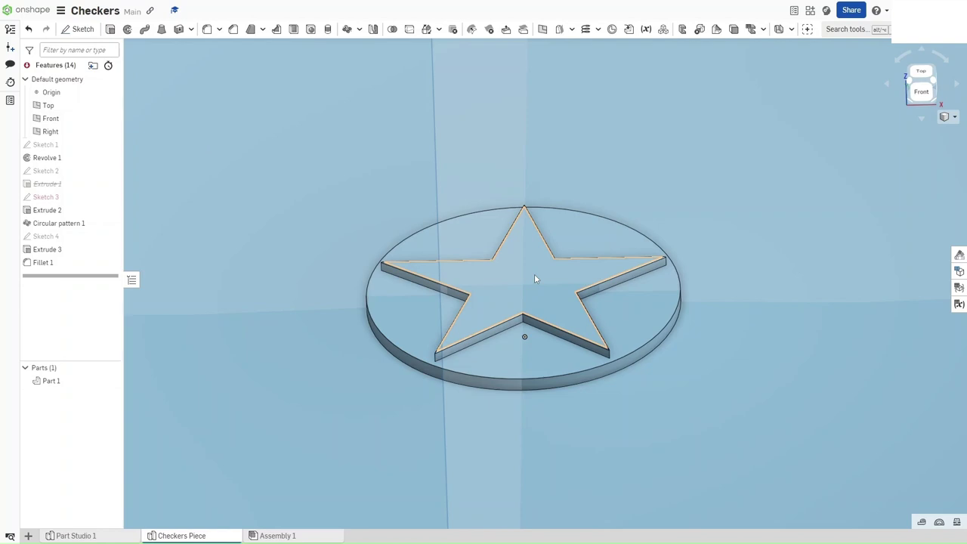
Create Plane 1 offset 1.63 in from the Right plane
key("shift+7")
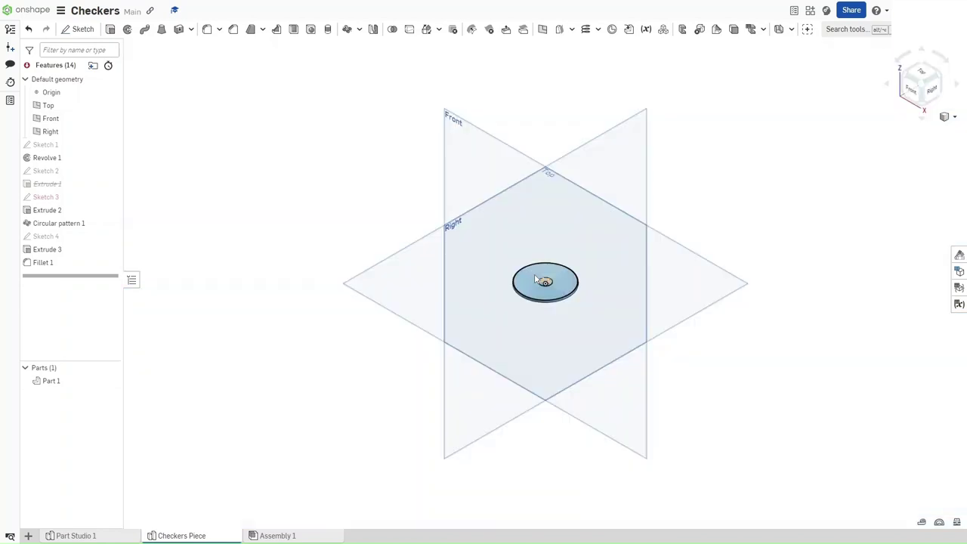
scroll(572, 313, "up", 5)
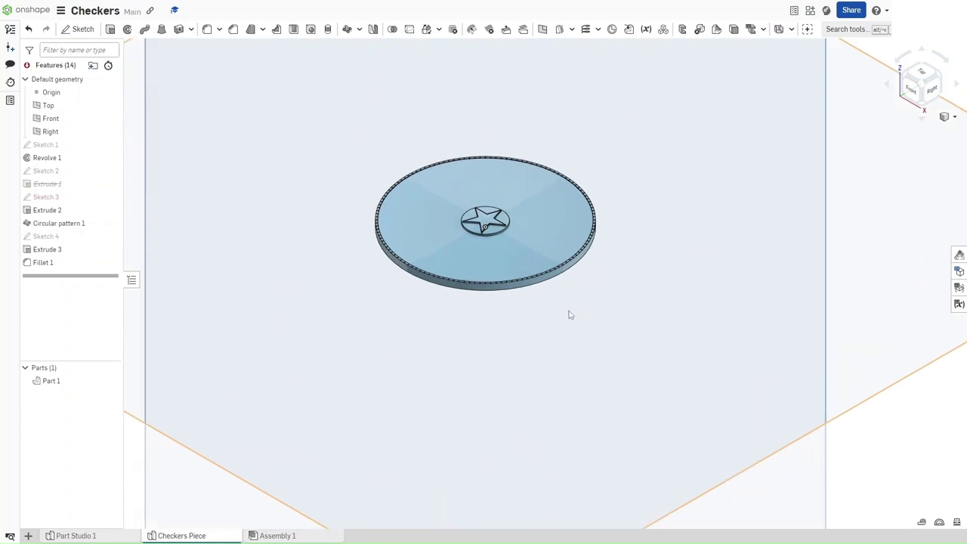
scroll(573, 315, "down", 5)
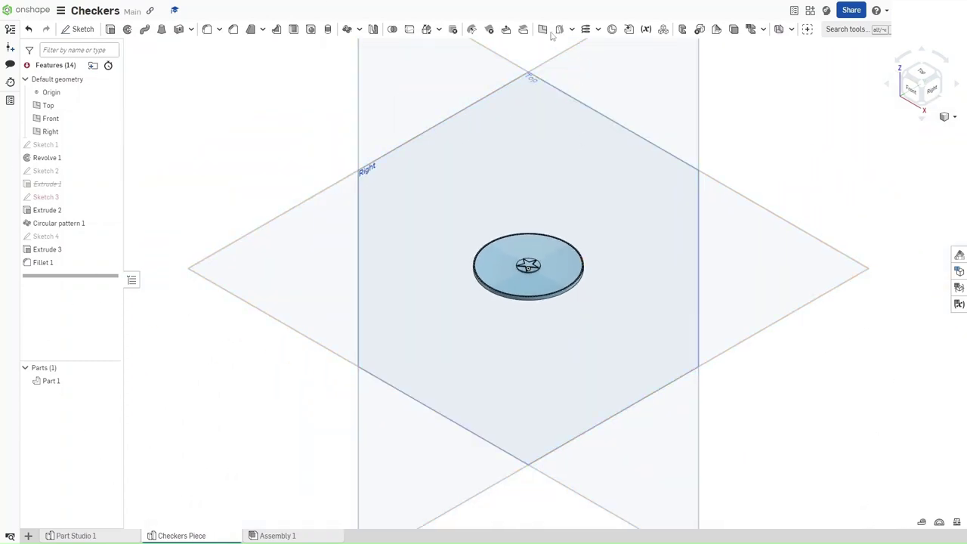
left_click(543, 30)
left_click(378, 190)
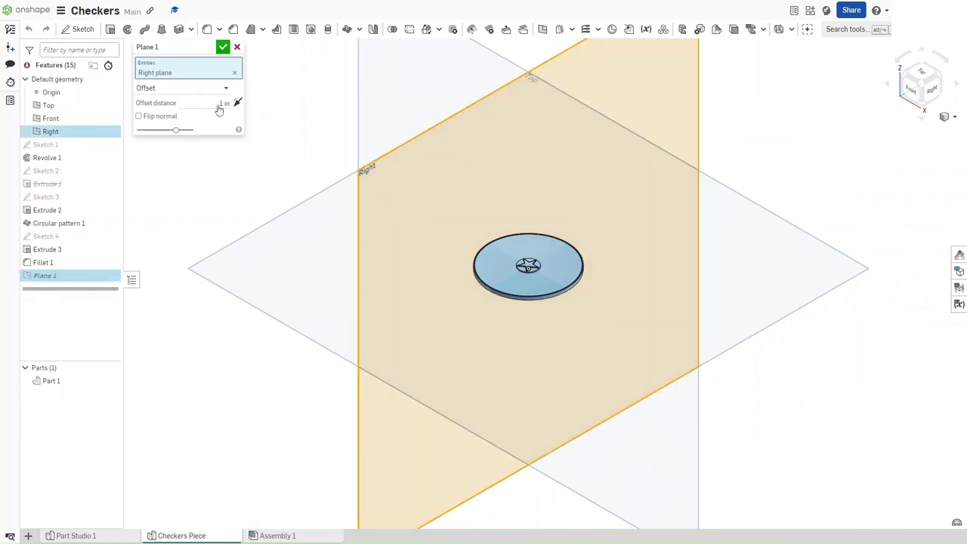
left_click(221, 104)
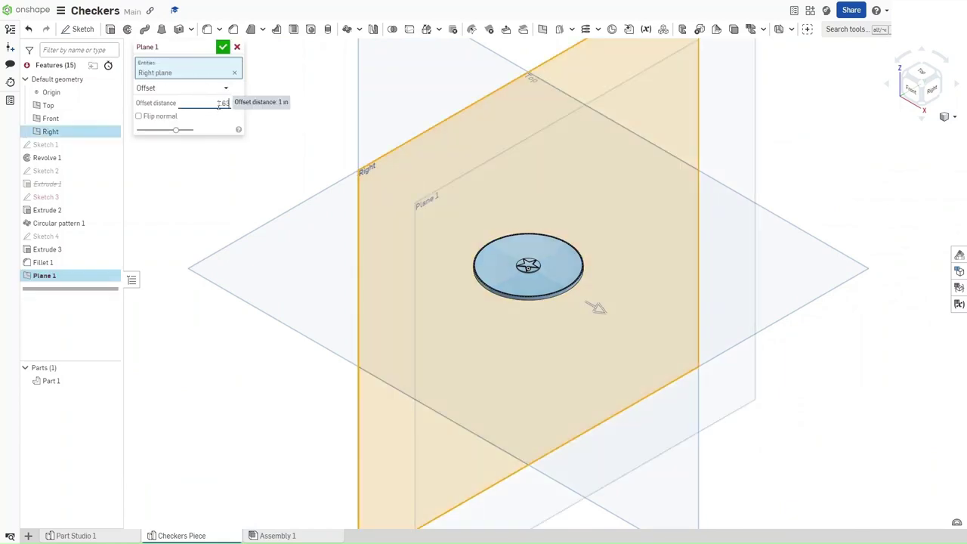
type("1.63")
key("Return")
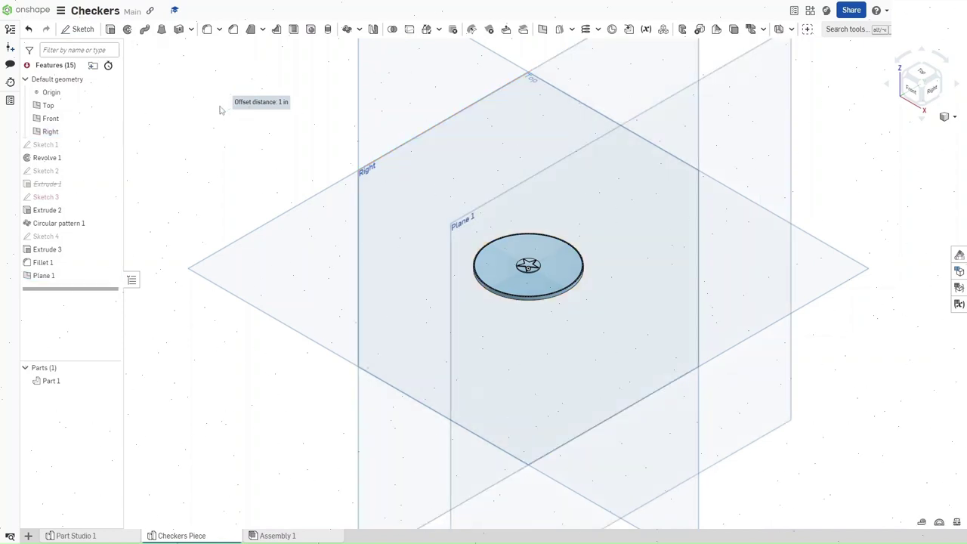
Mirror Part 1 across its bottom face, adding it to double the disc's thickness
scroll(521, 304, "up", 5)
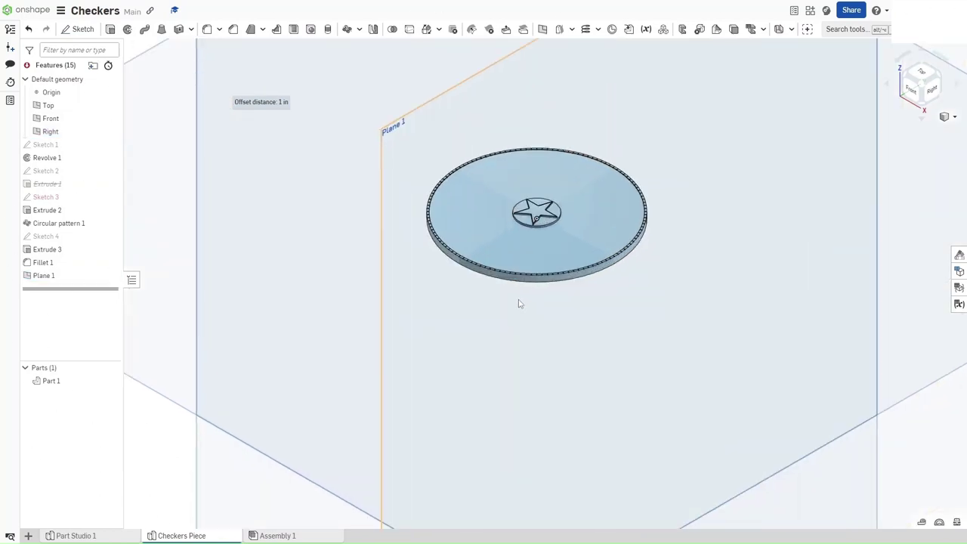
right_click_drag(535, 302, 538, 234)
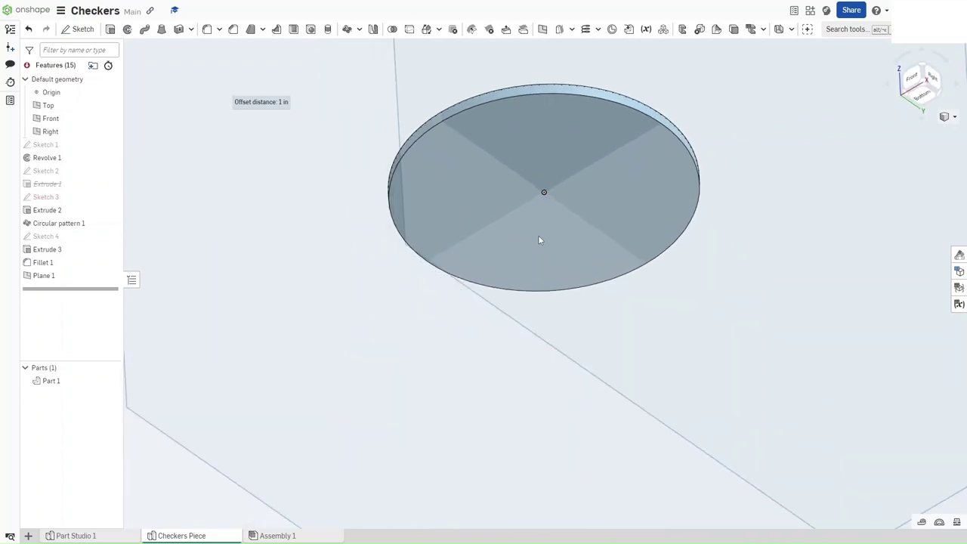
right_click_drag(499, 147, 539, 250)
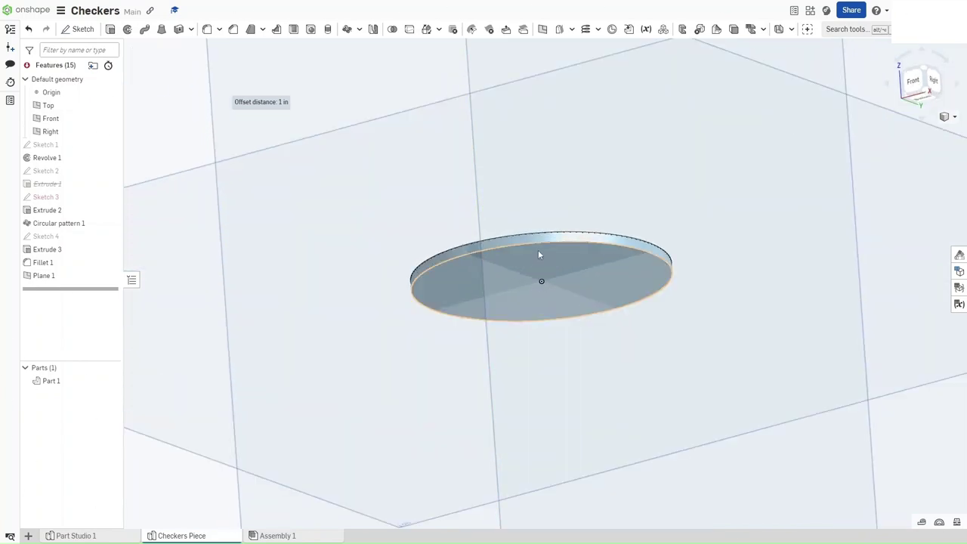
left_click(373, 29)
left_click(464, 275)
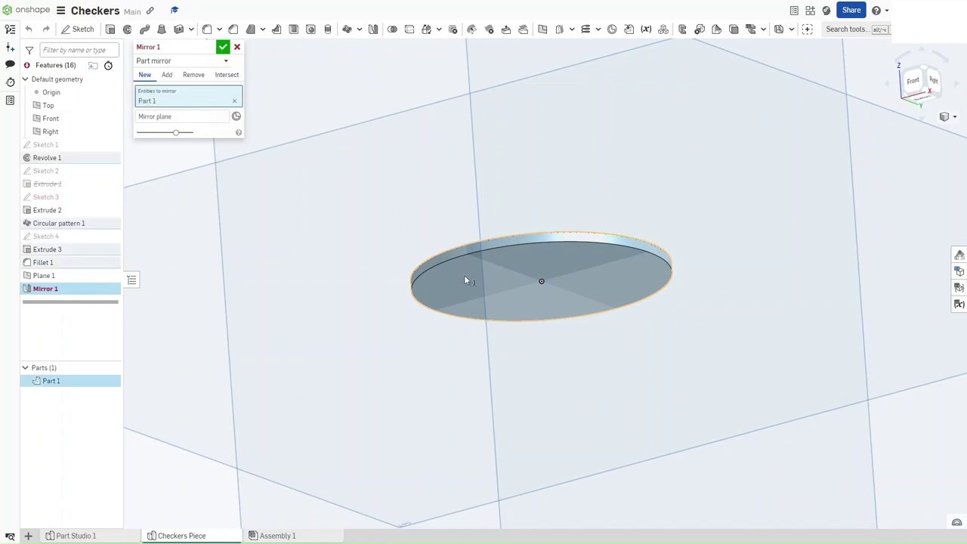
left_click(189, 118)
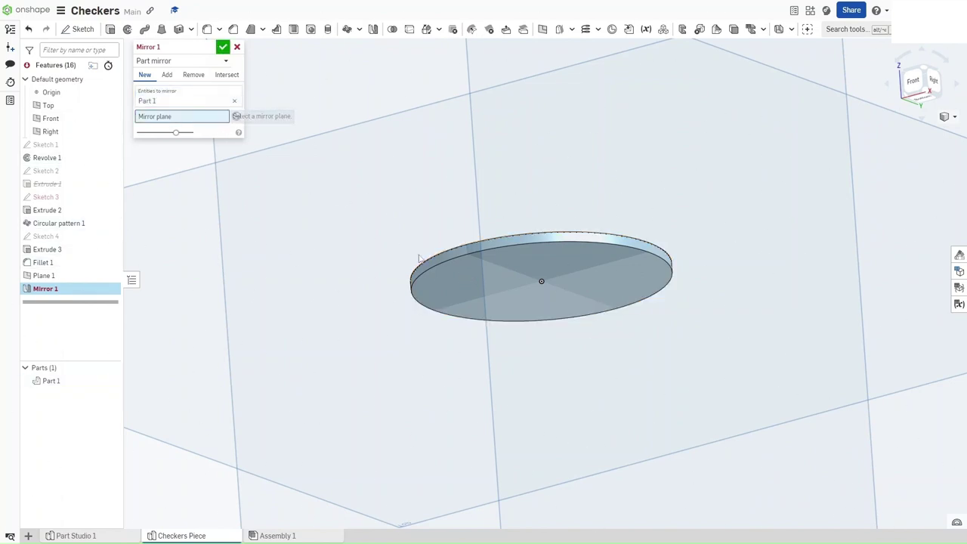
left_click(457, 280)
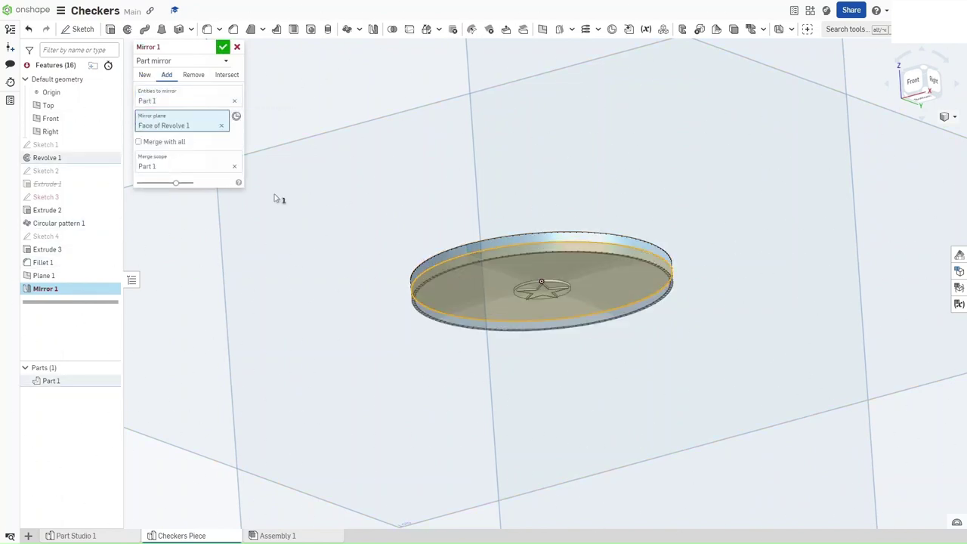
left_click(223, 47)
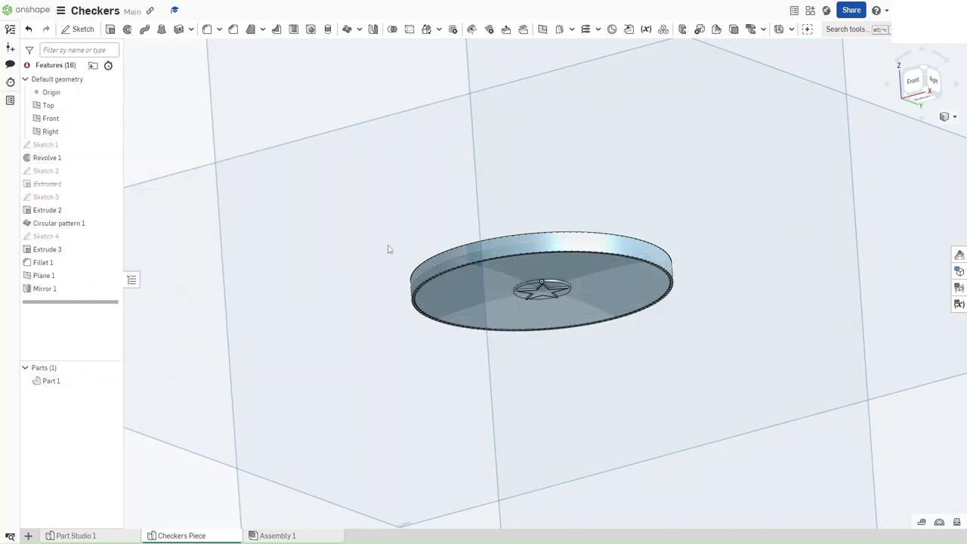
right_click_drag(406, 257, 409, 288)
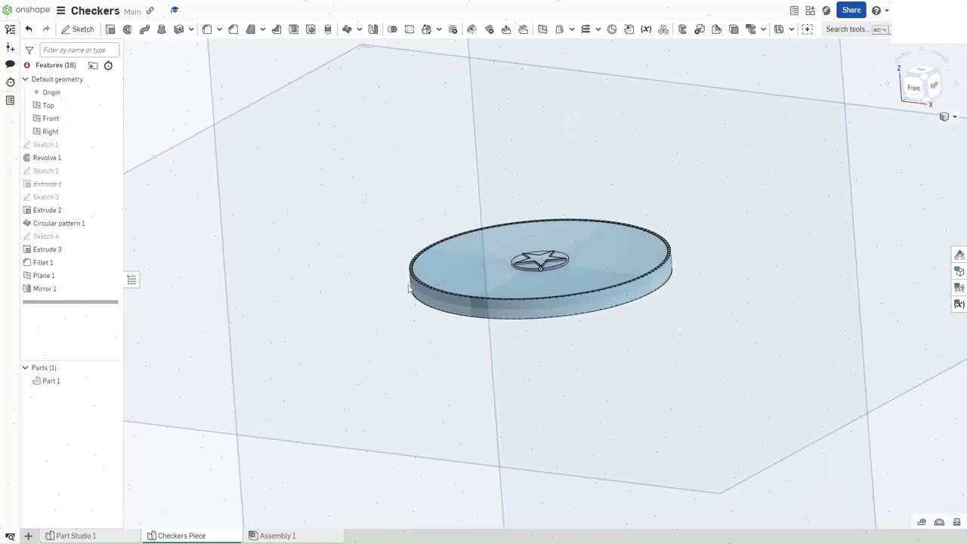
Mirror Part 1 across Plane 1 as a new part, producing Part 2
key("shift+7")
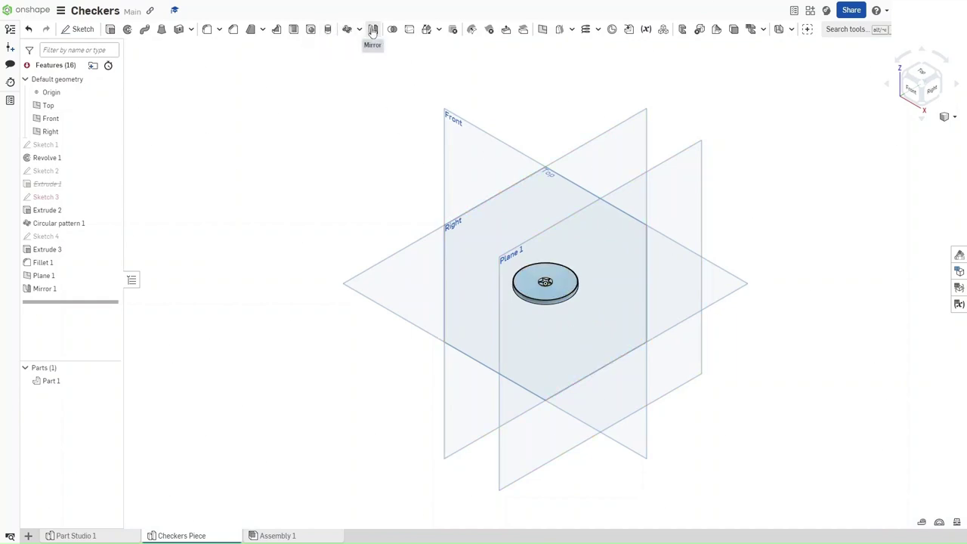
left_click(373, 29)
left_click(545, 286)
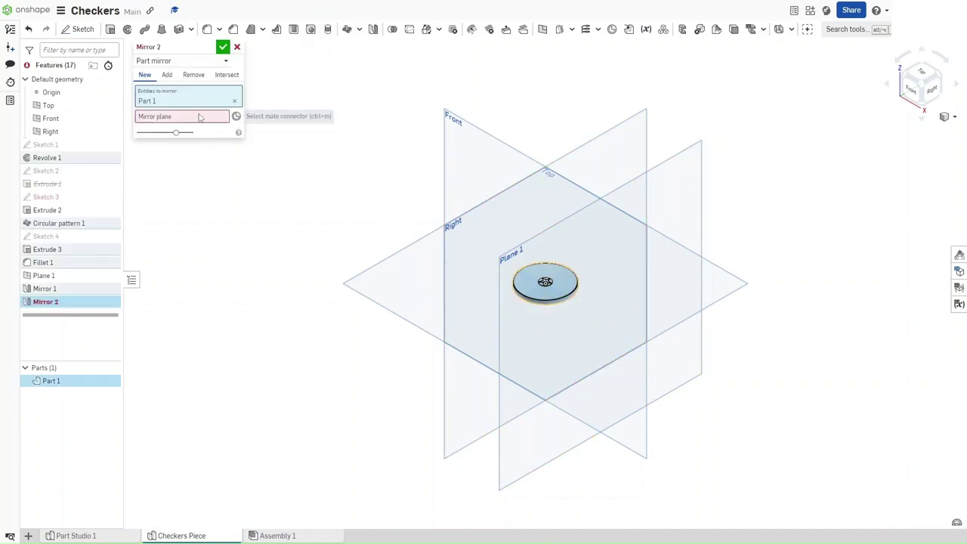
left_click(688, 212)
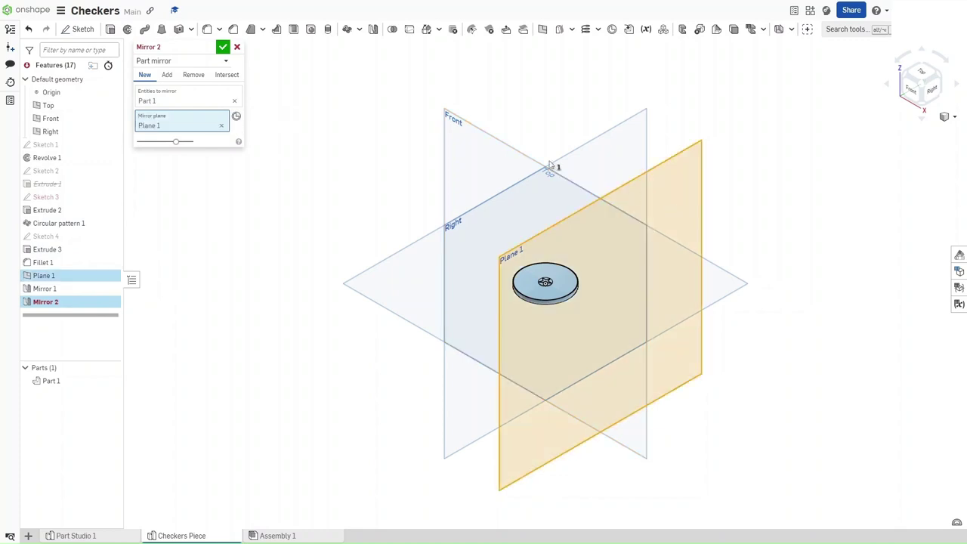
left_click(225, 47)
scroll(555, 299, "up", 10)
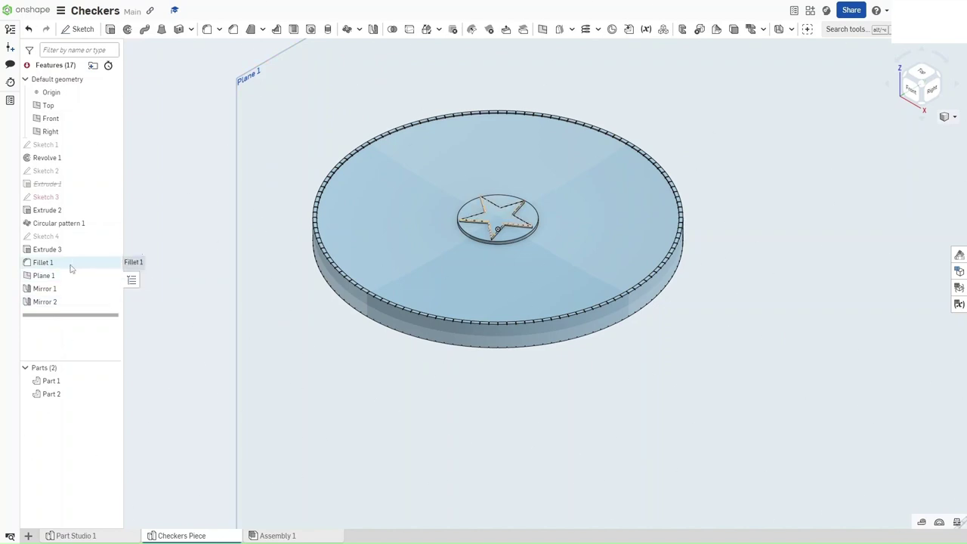
left_click(70, 290)
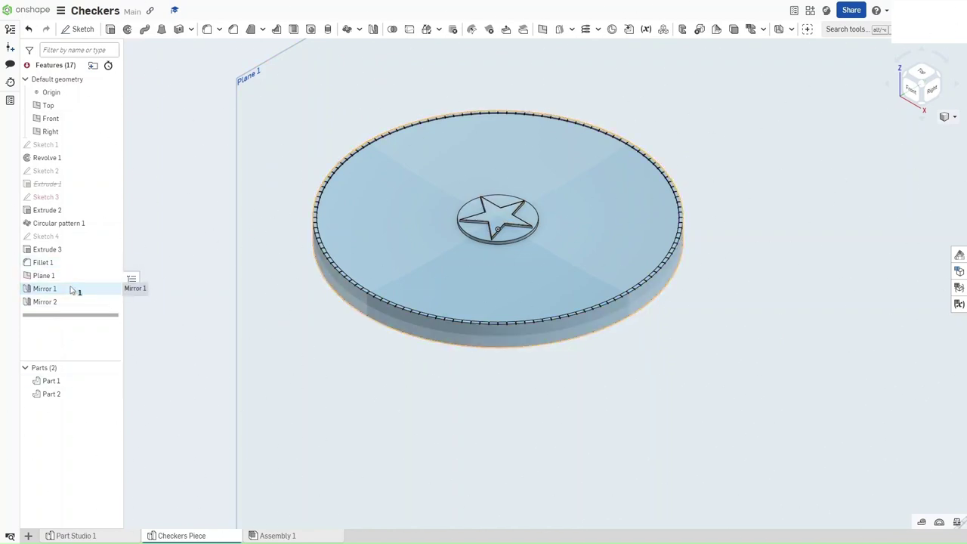
double_click(70, 291)
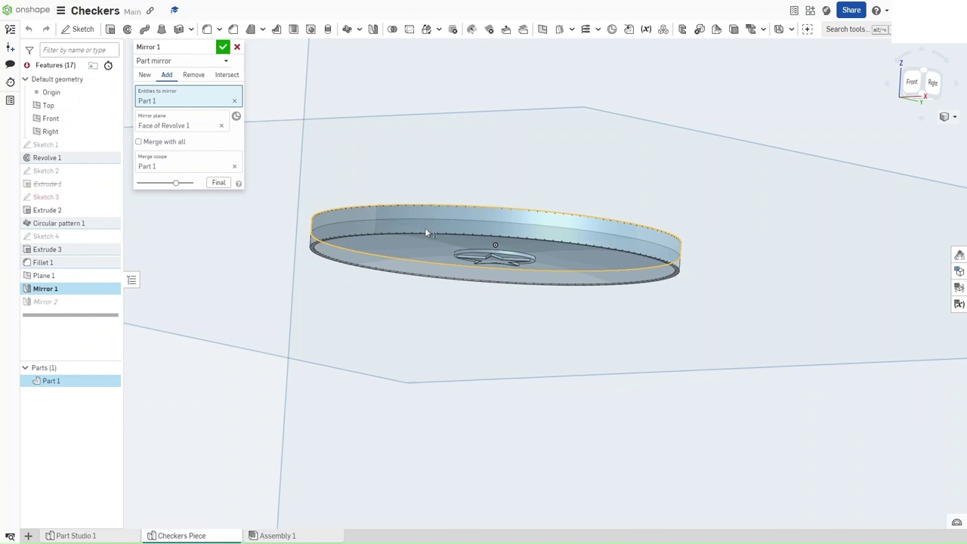
left_click(223, 47)
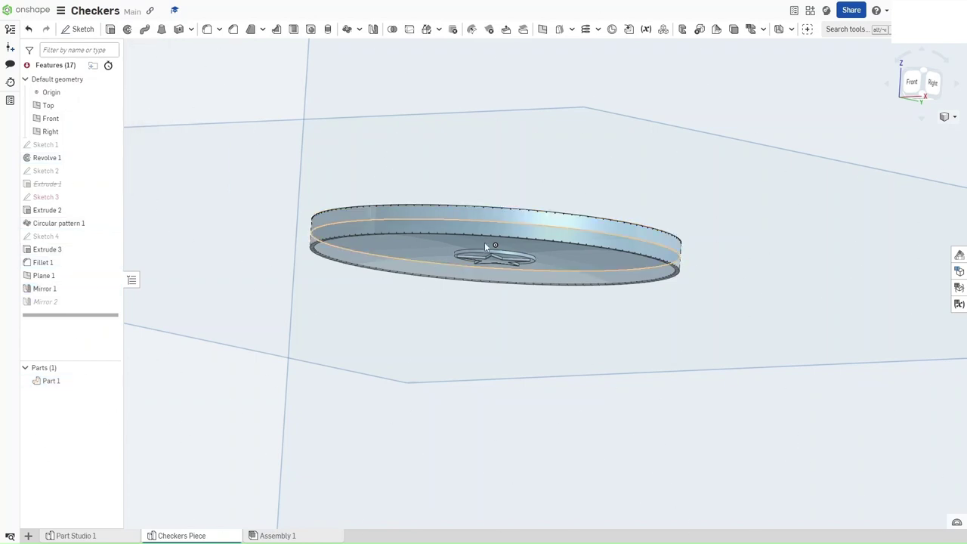
scroll(488, 247, "down", 5)
key("shift+7")
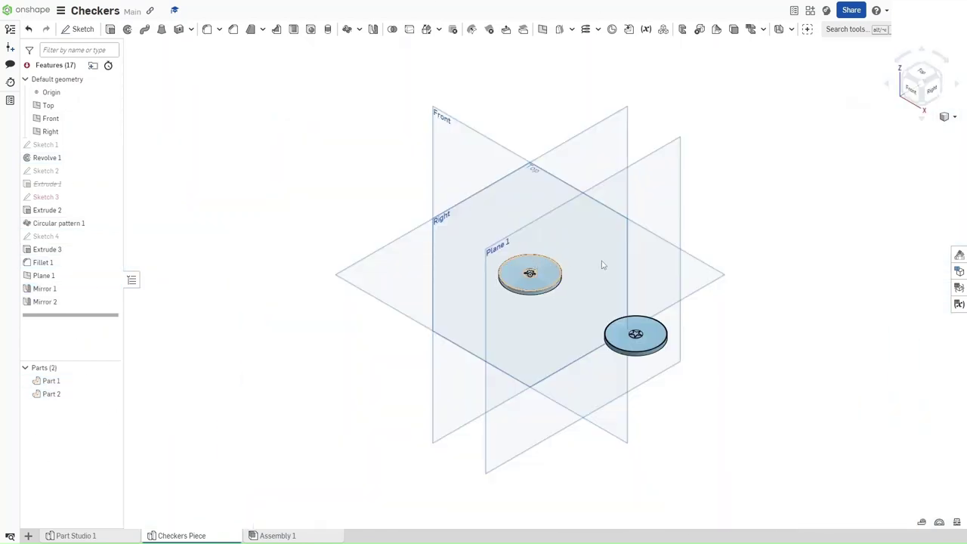
Give Part 1 a red appearance
right_click(57, 380)
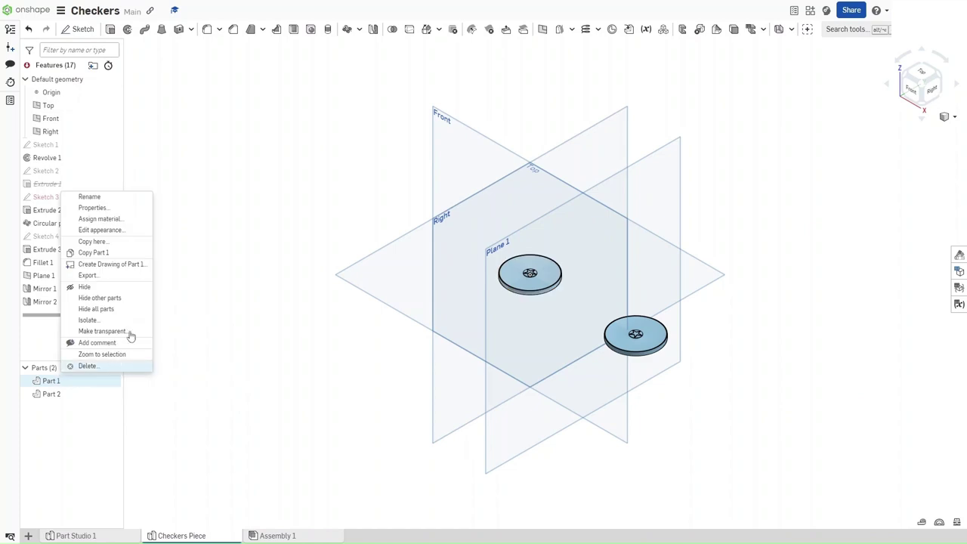
left_click(97, 229)
left_click(146, 365)
left_click(211, 333)
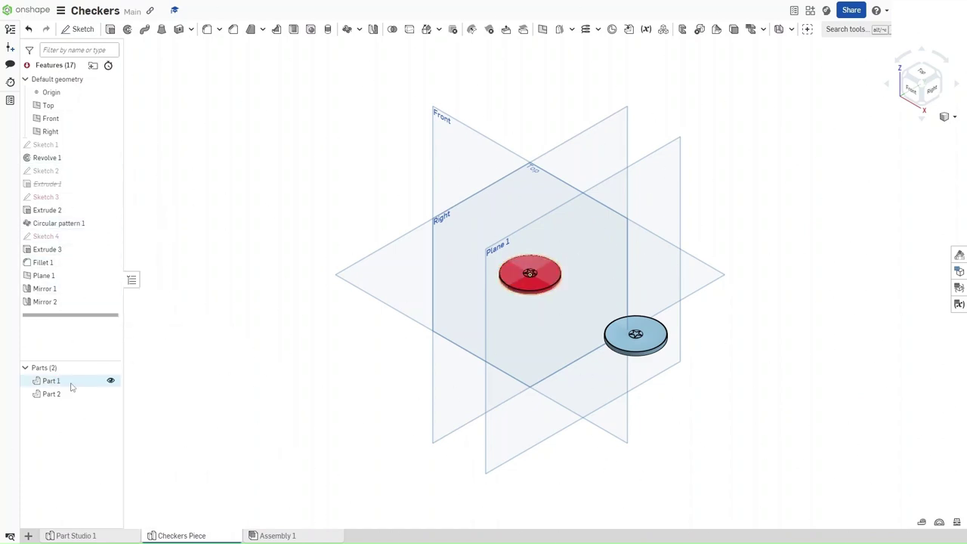
Give Part 2 a dark grey appearance
right_click(62, 394)
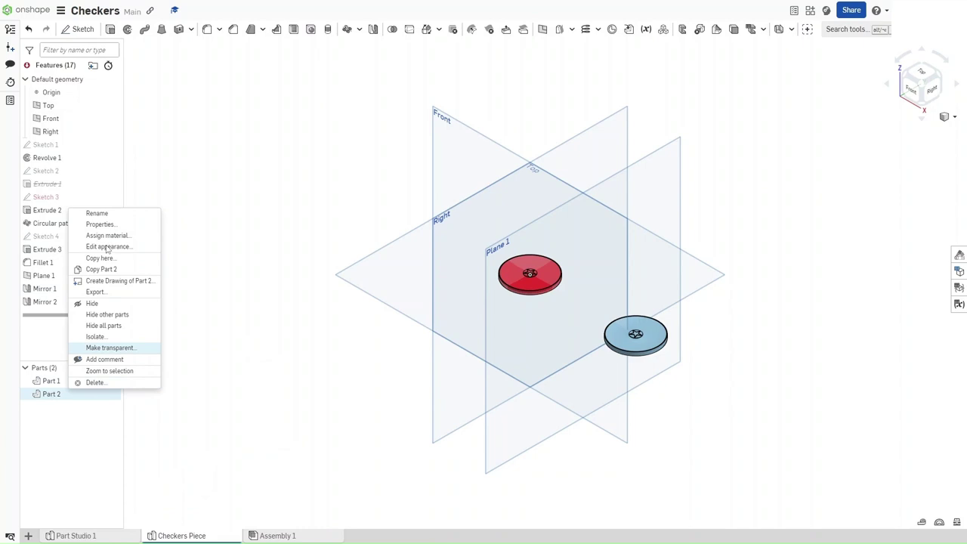
left_click(106, 247)
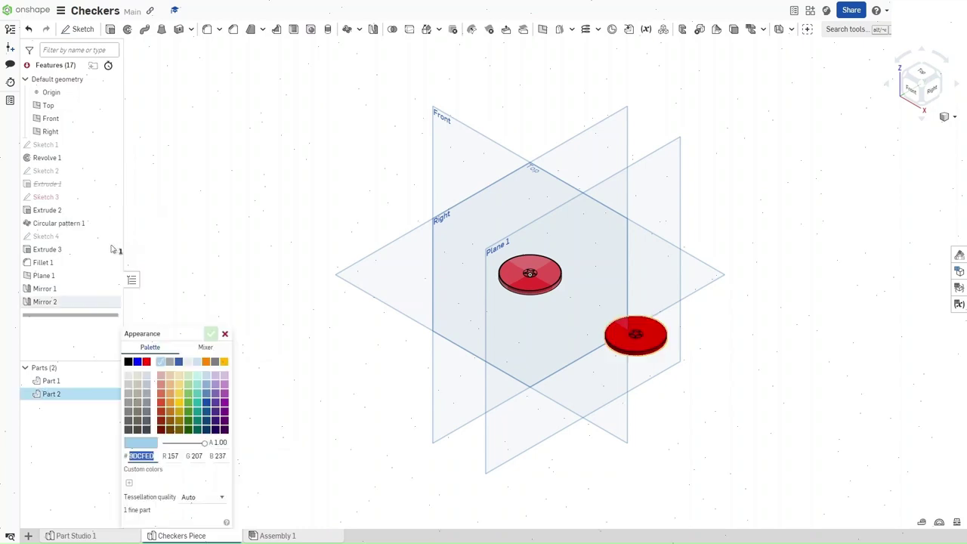
left_click(146, 407)
left_click(211, 333)
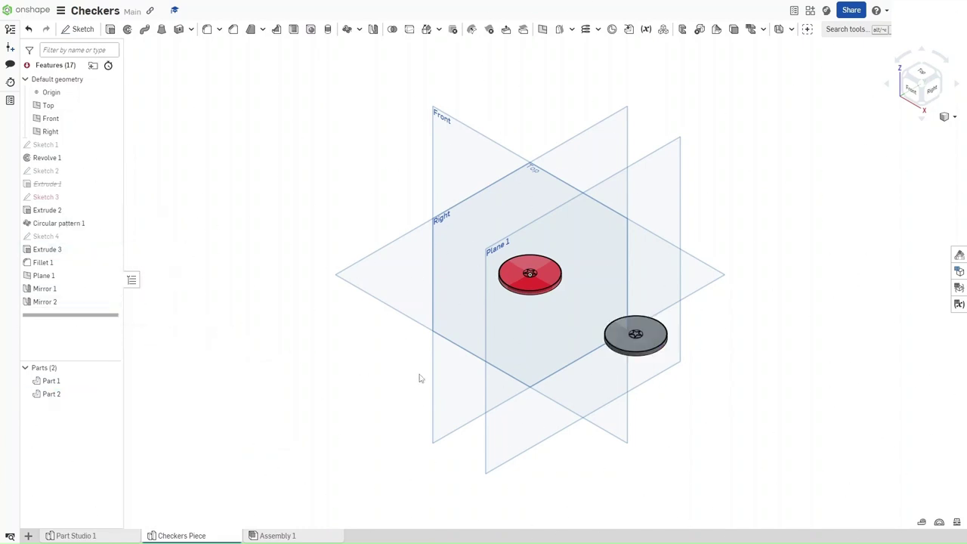
scroll(421, 378, "up", 3)
scroll(358, 361, "up", 3)
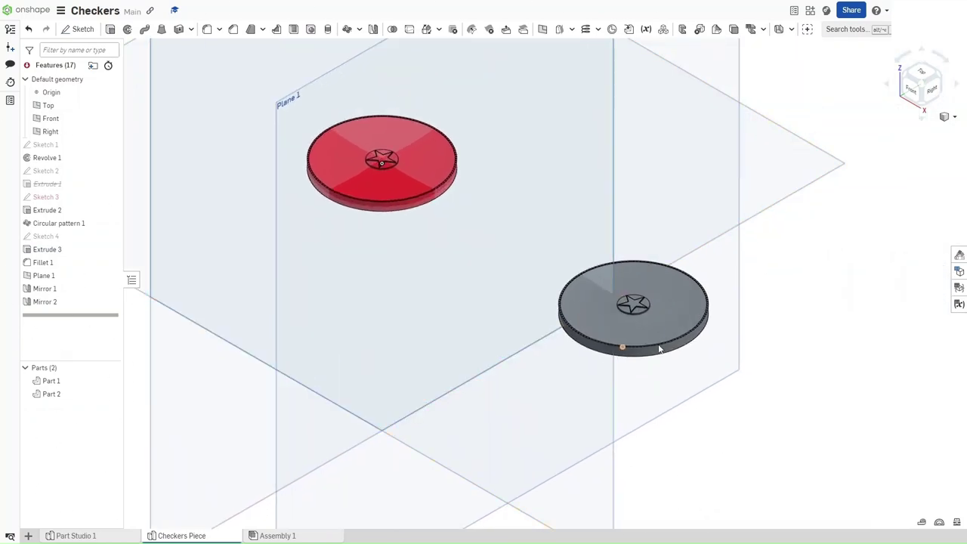